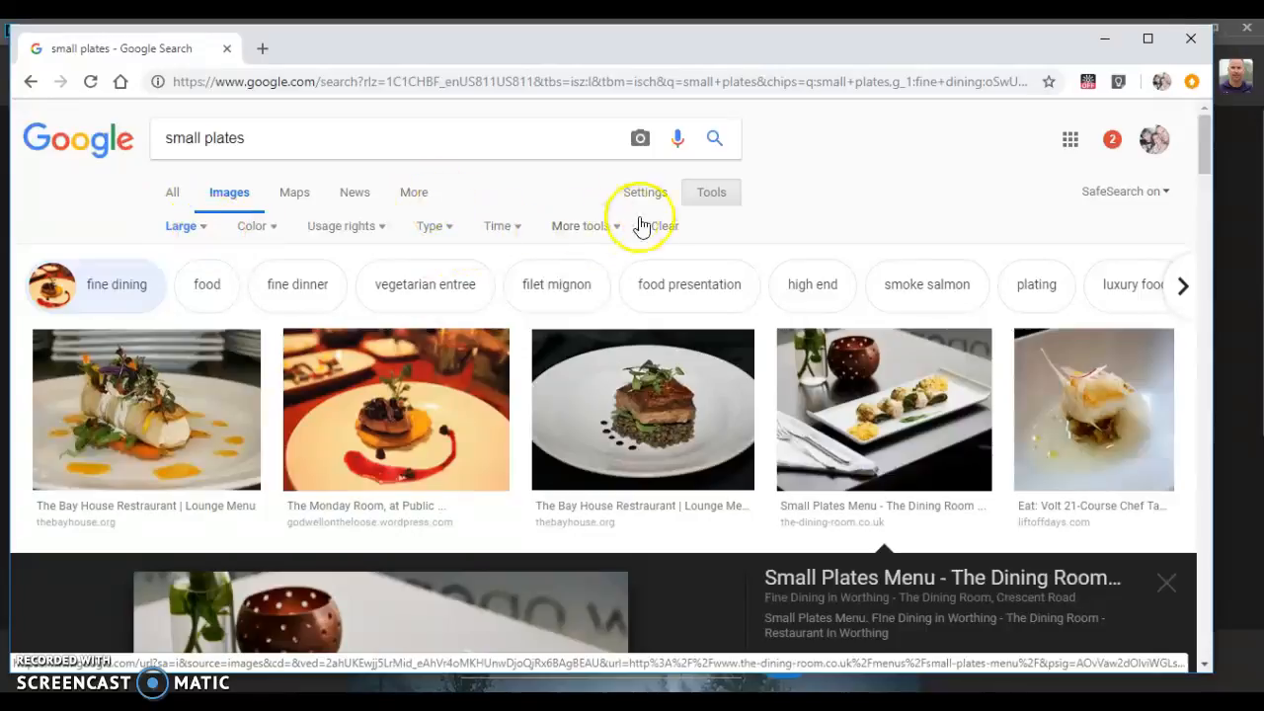
- Copy the enlarged "Small Plates Menu - The Dining Room" photo of the rectangular plate from the image results
click(209, 231)
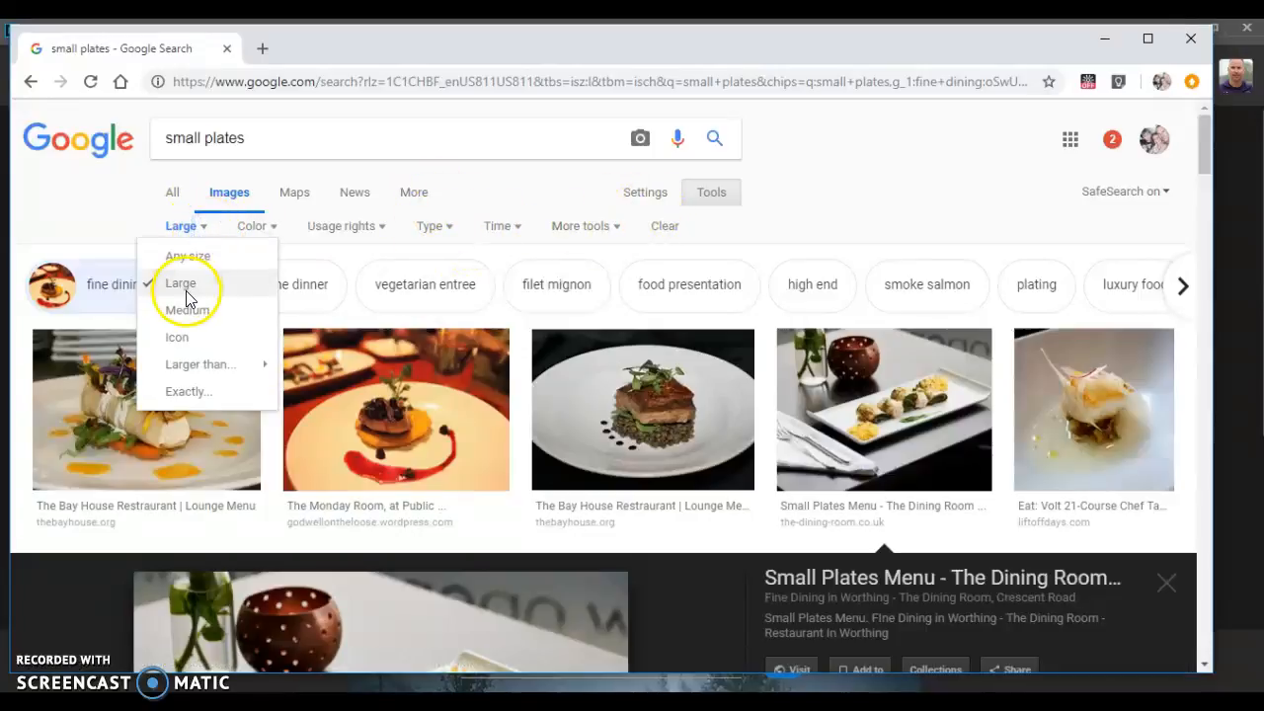
click(834, 229)
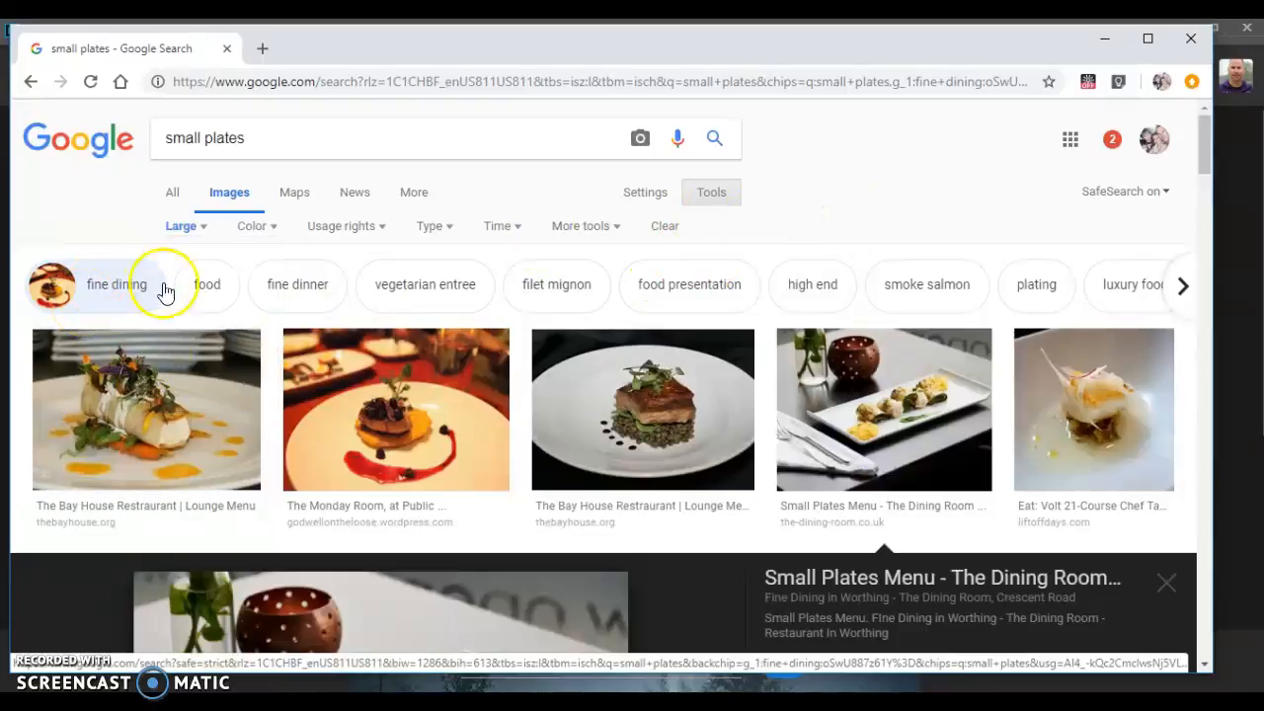
scroll(193, 306, down, 2)
scroll(194, 306, down, 5)
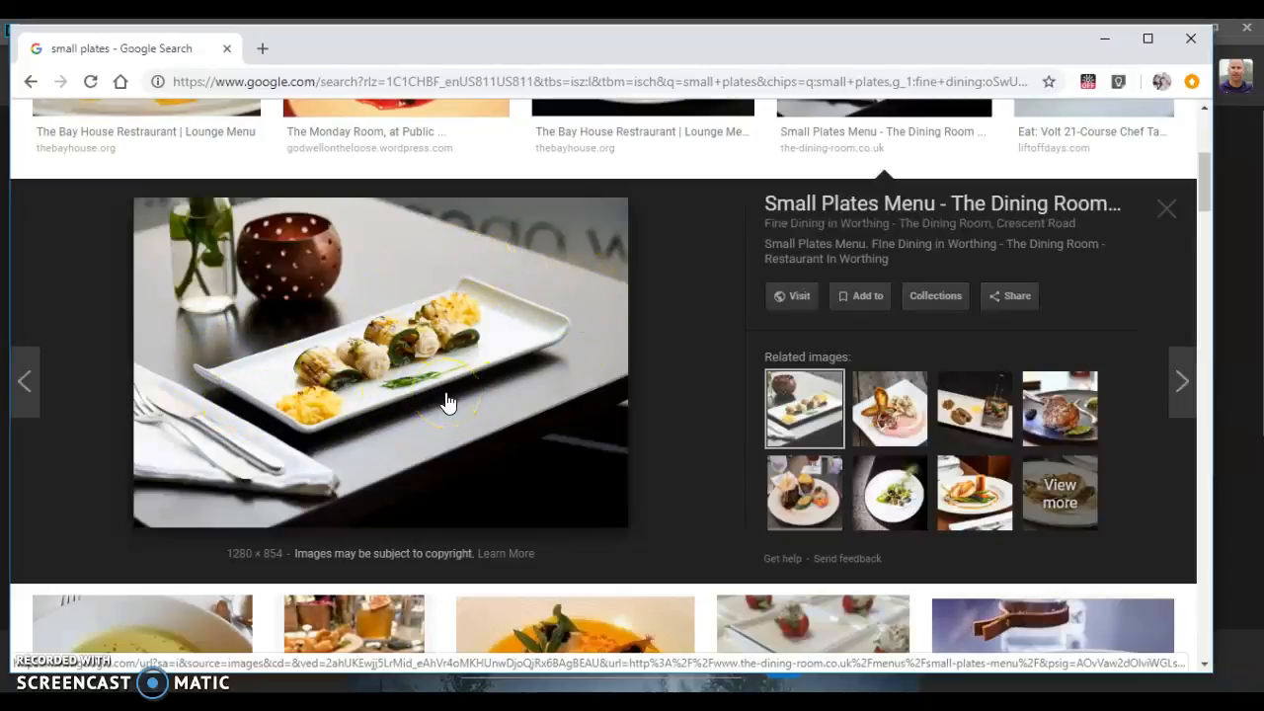
click(515, 376)
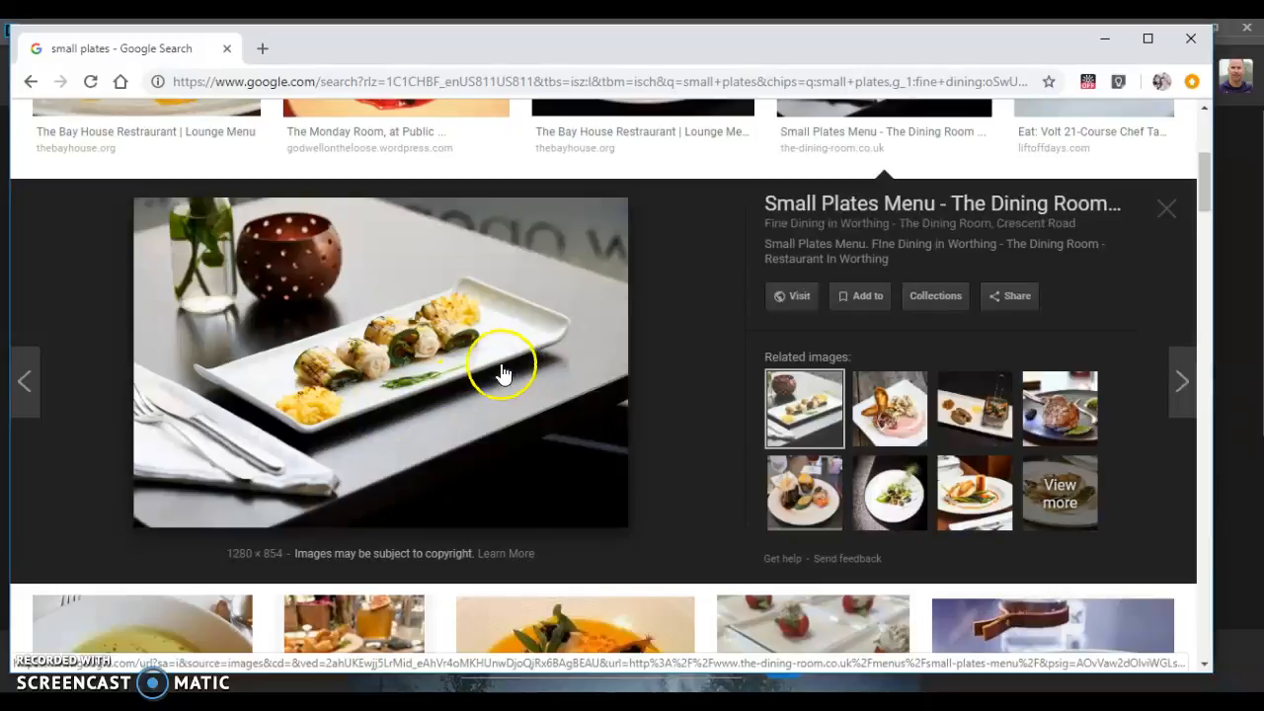
right_click(468, 354)
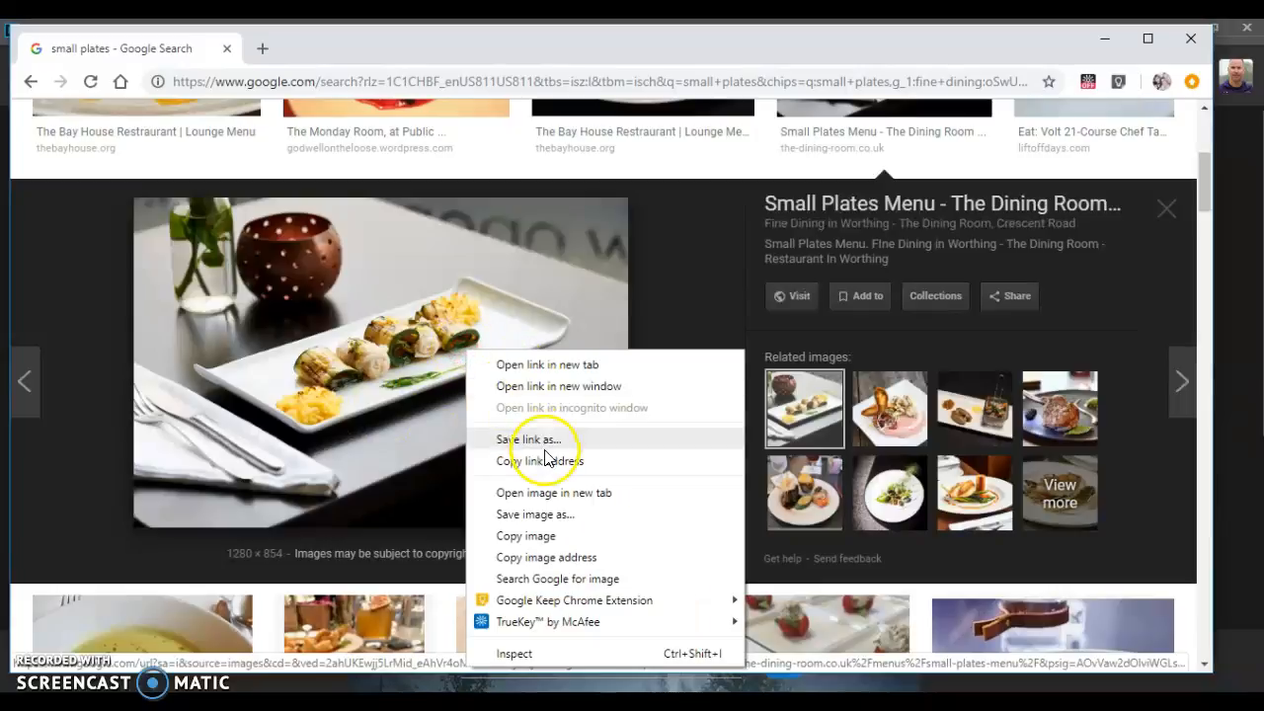
click(548, 537)
- Switch to Photoshop and create a new document from the recent custom preset of 1366 x 768 px at 72 ppi
key(alt+Tab)
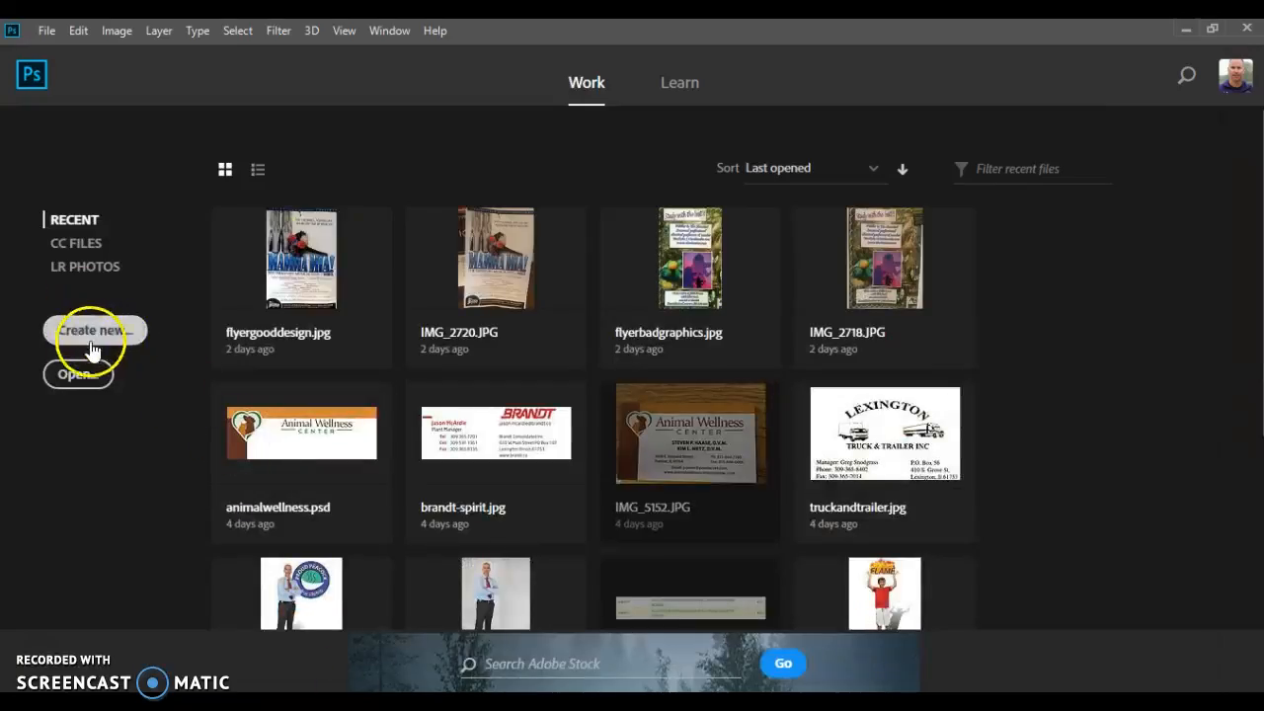
click(109, 339)
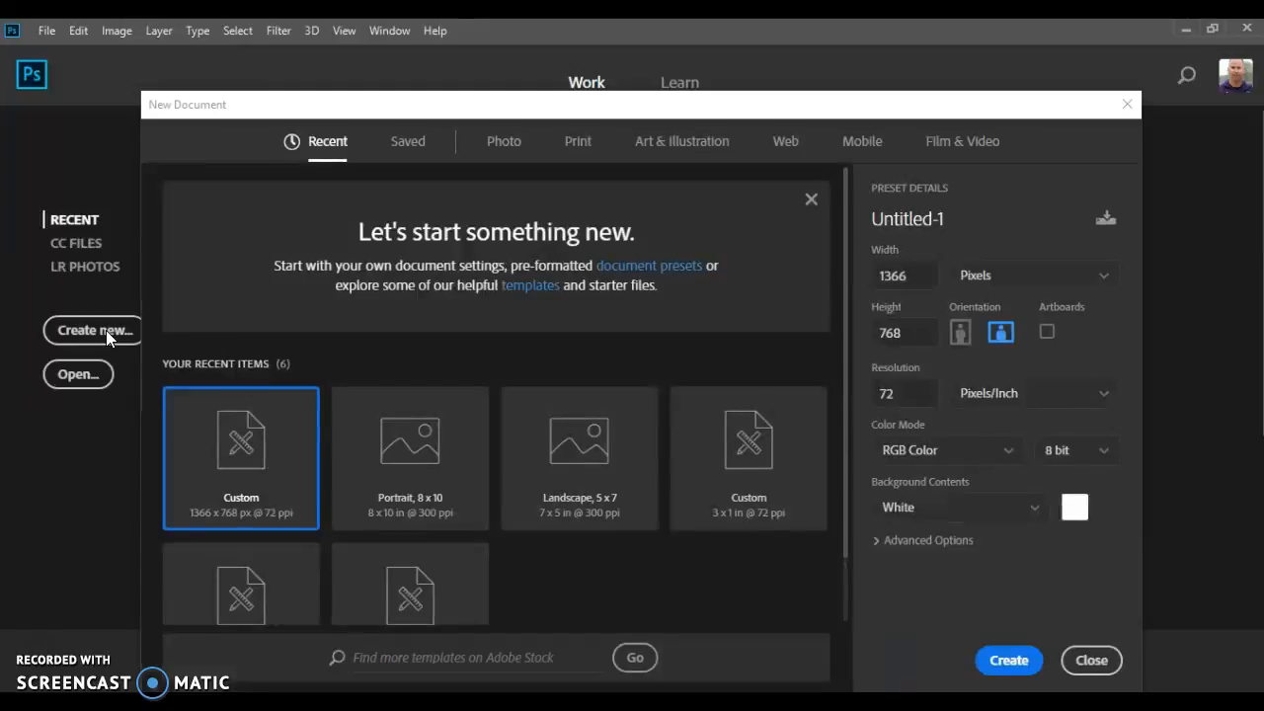
scroll(420, 415, down, 2)
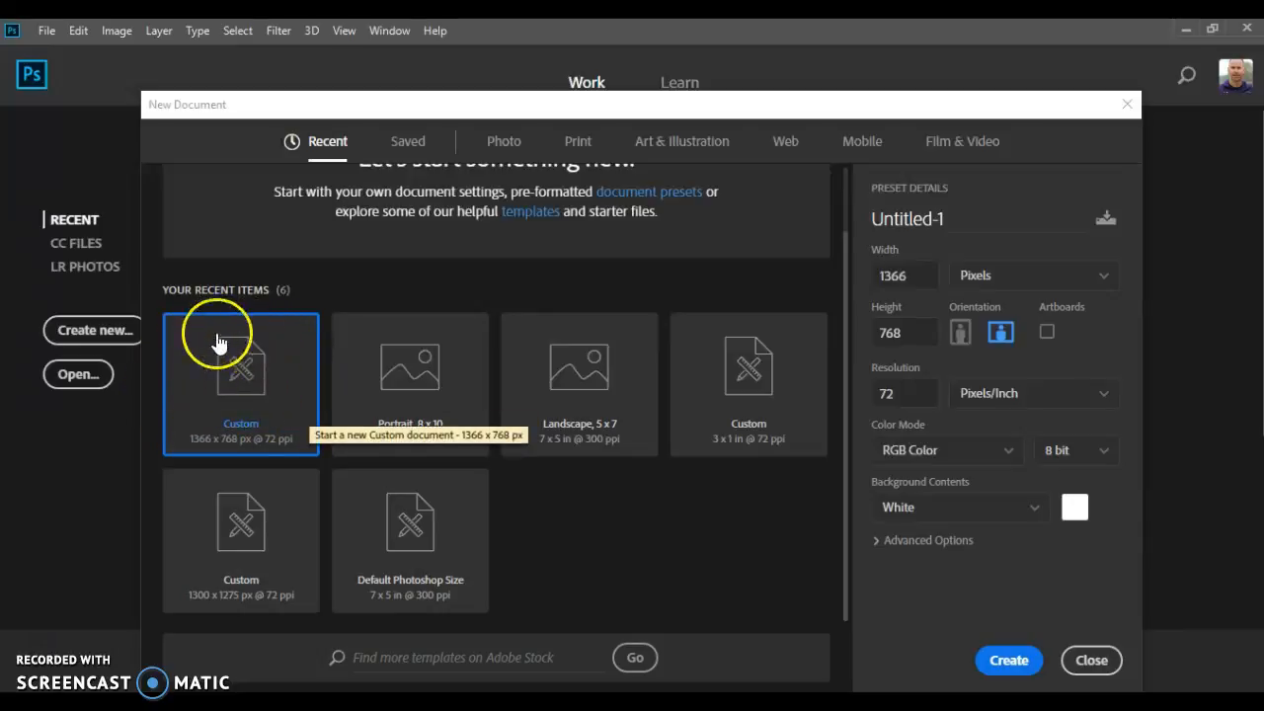
click(244, 383)
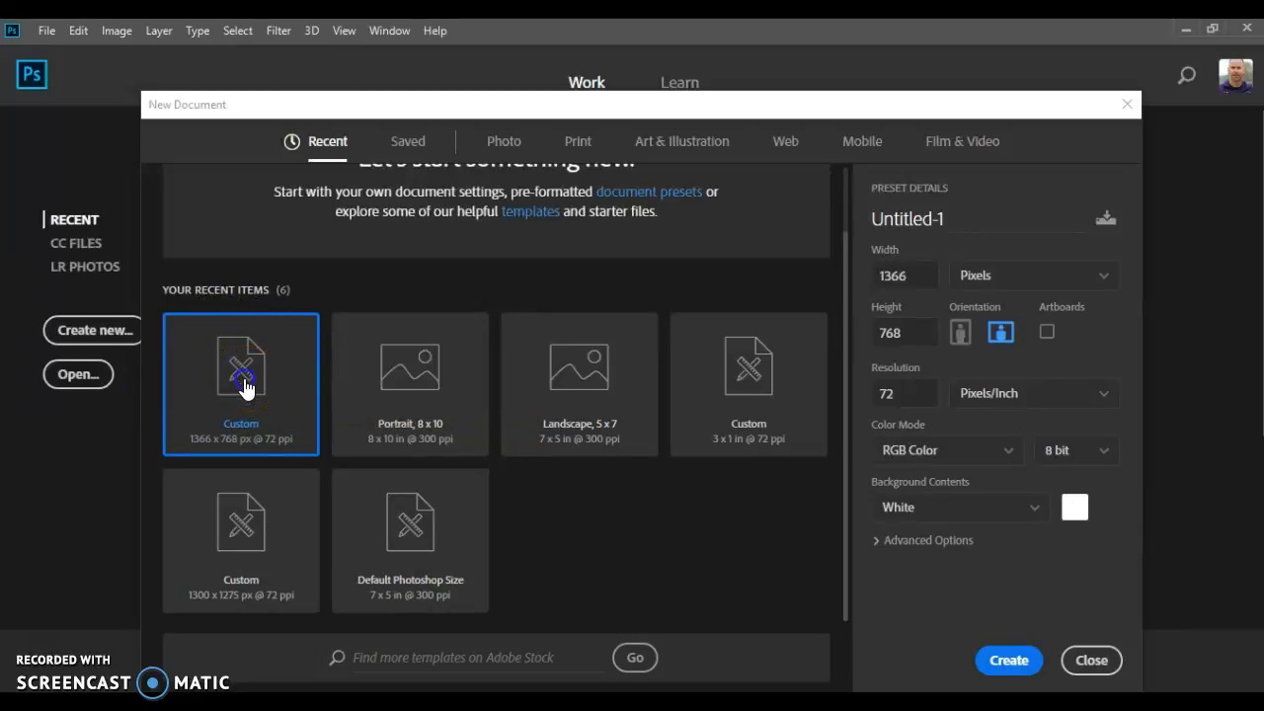
click(998, 657)
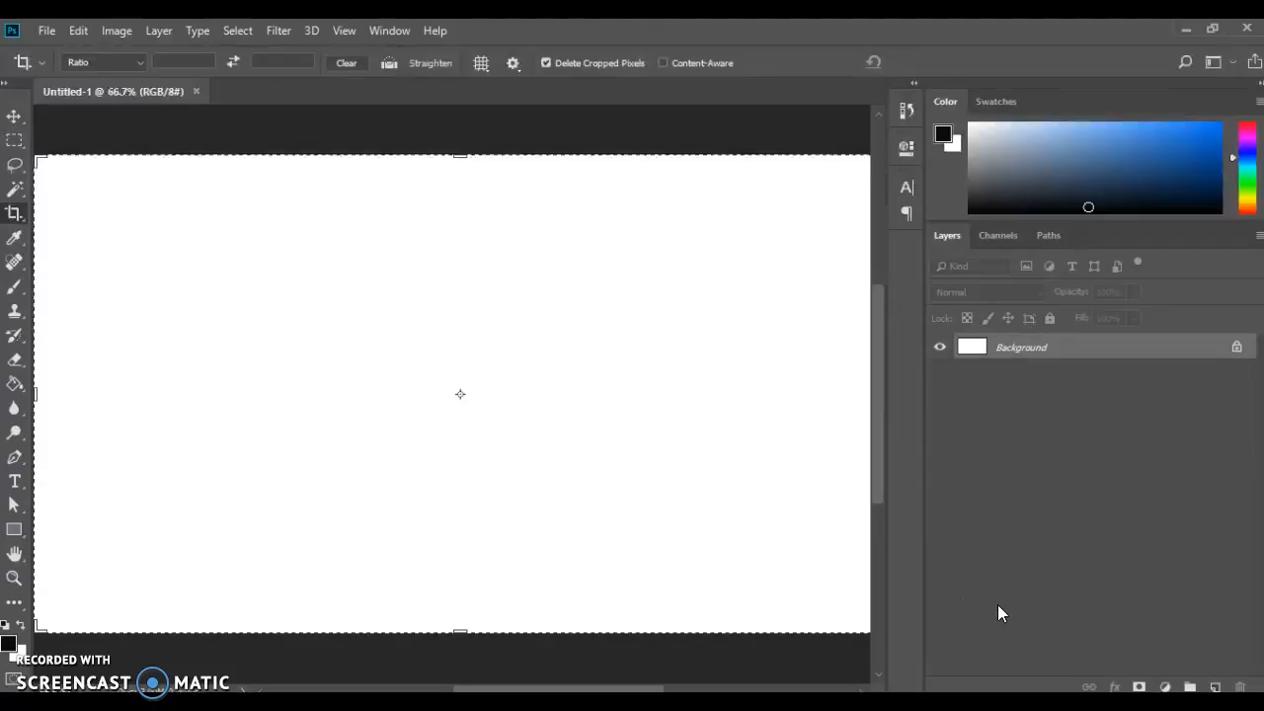
- Switch from the Crop tool to the Move tool and check whether the copied photo can be pasted
click(925, 520)
click(15, 117)
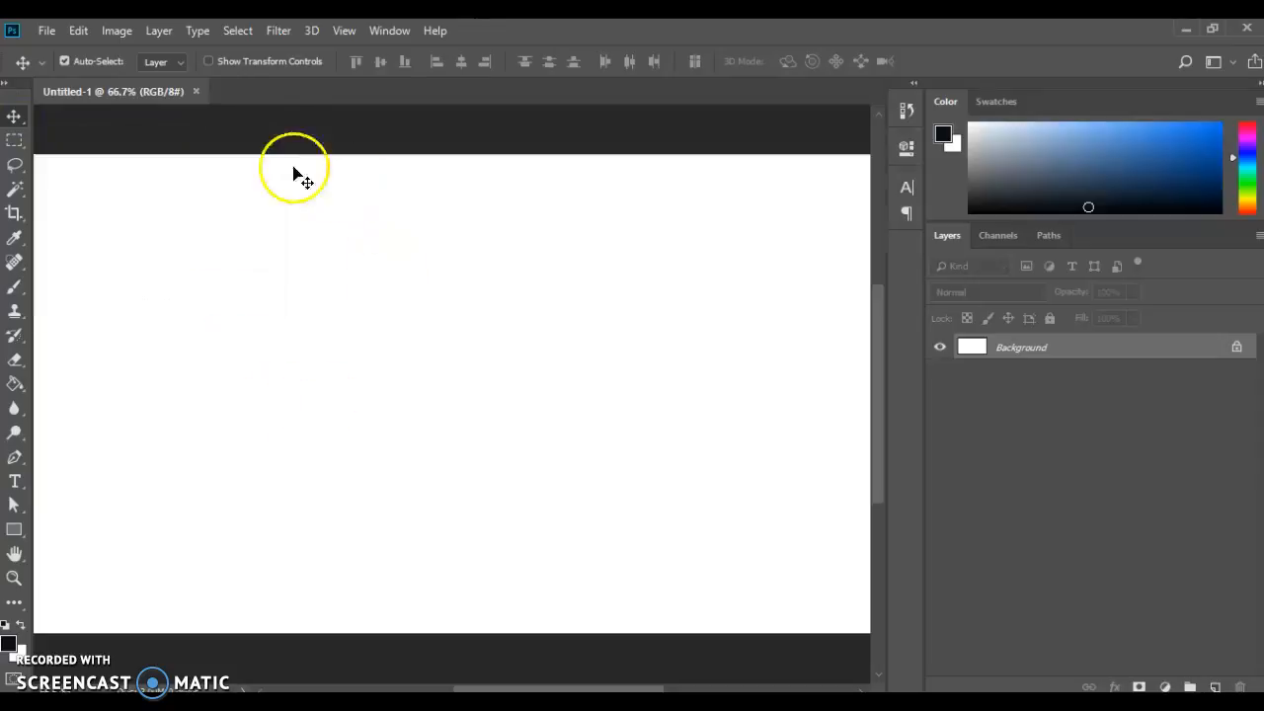
click(84, 31)
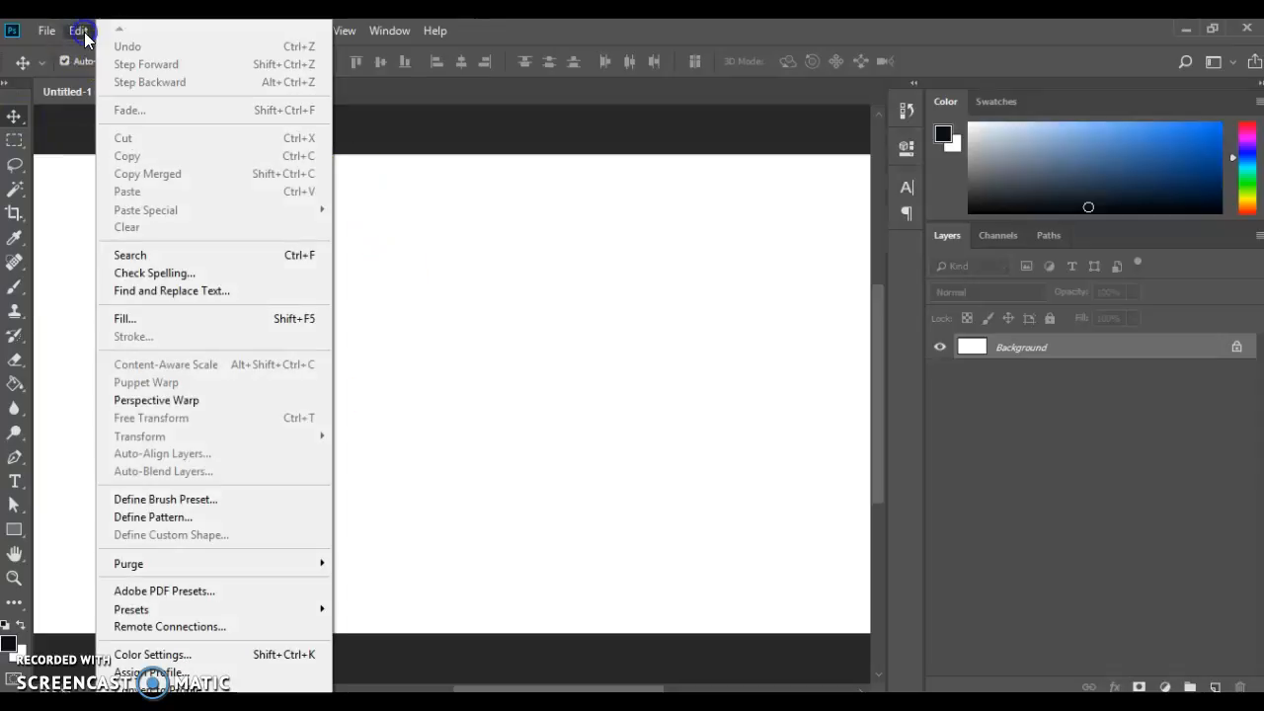
click(420, 331)
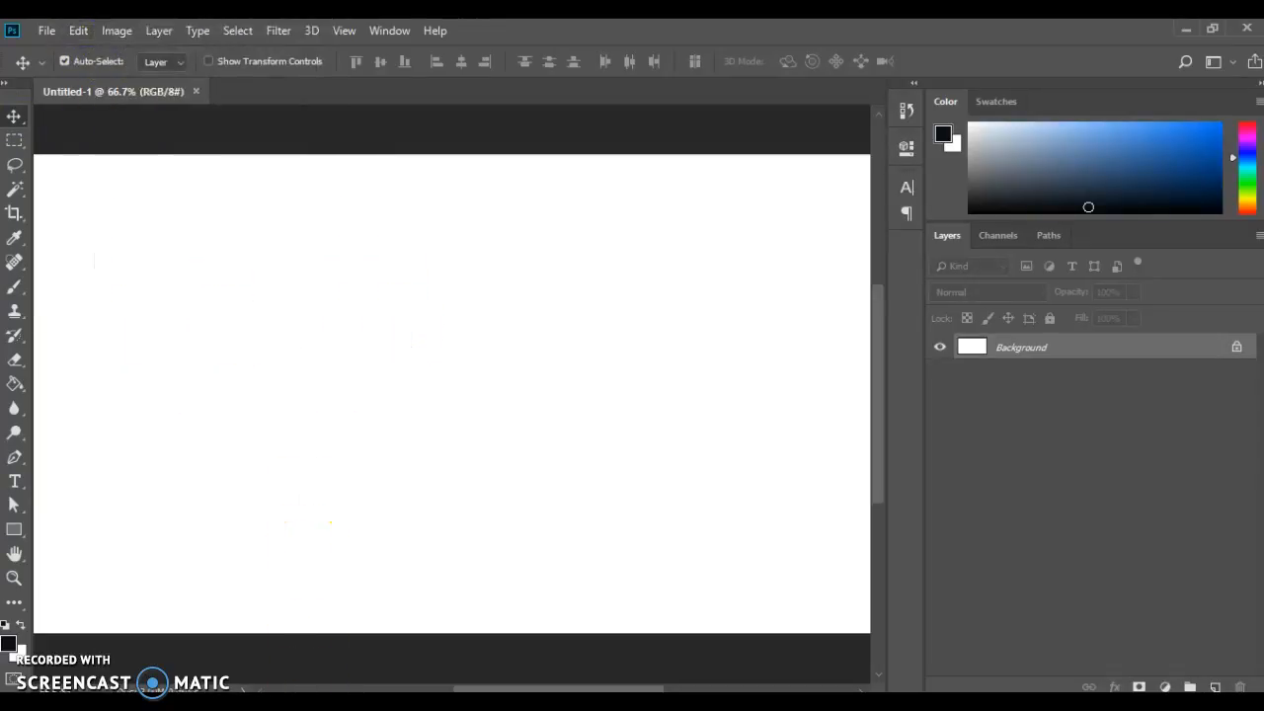
- Copy the rectangular plate photo again from the browser and paste it into the blank Photoshop document
mouse_move(211, 682)
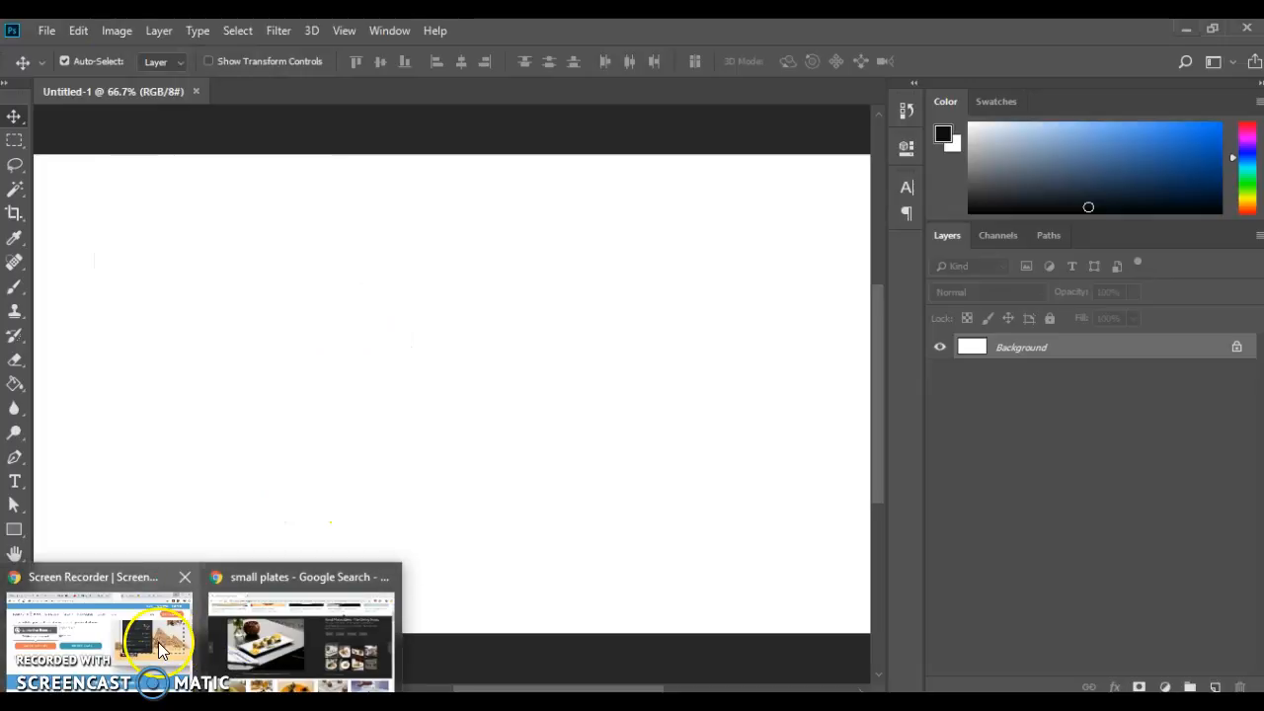
click(252, 640)
right_click(355, 379)
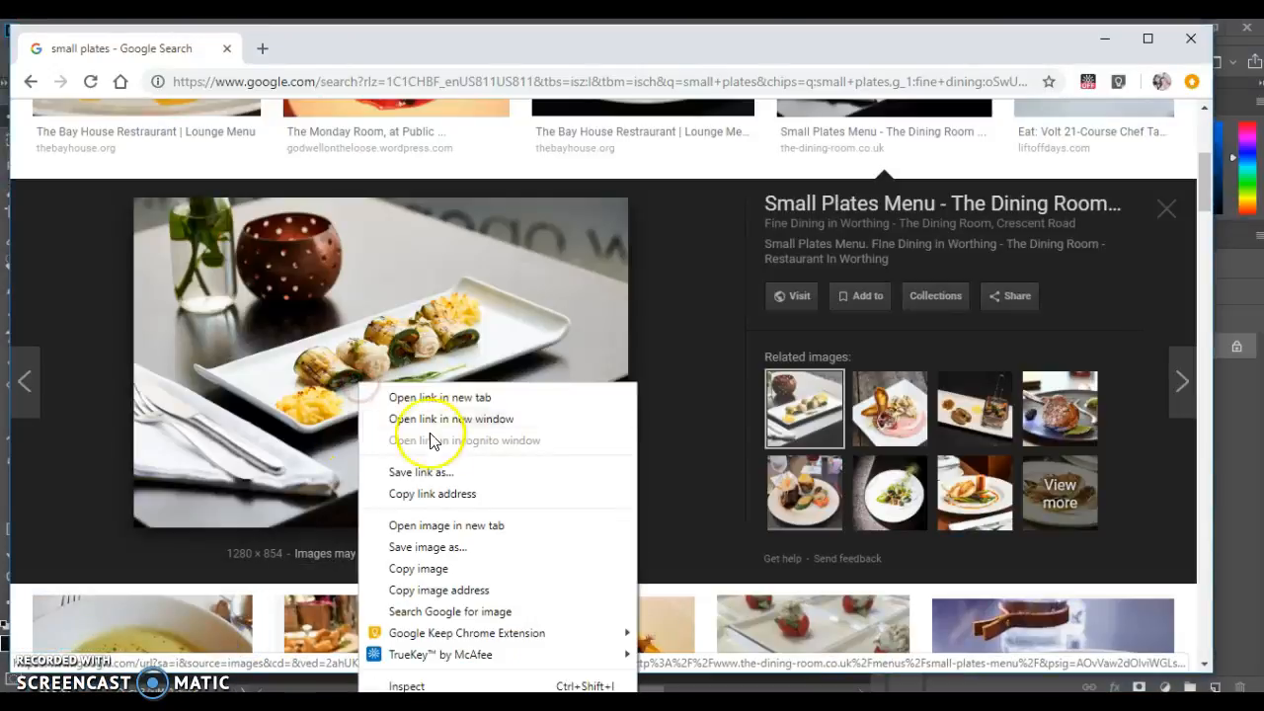
click(423, 569)
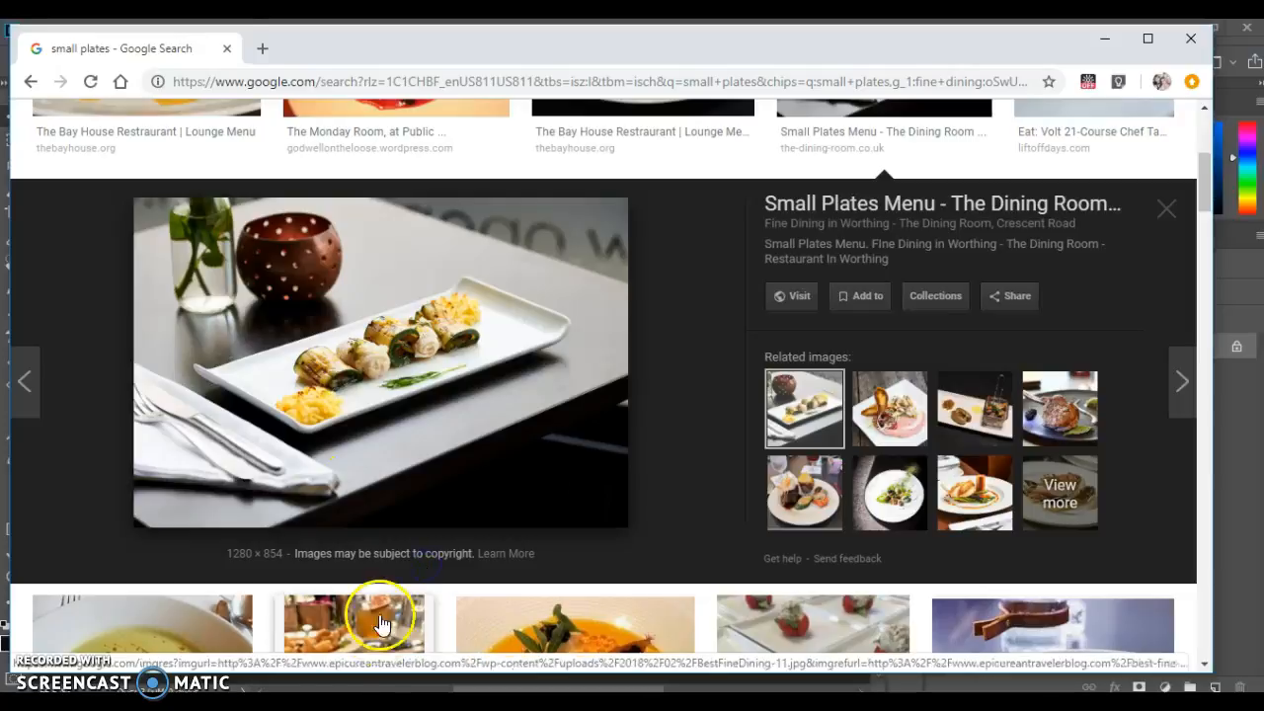
click(335, 682)
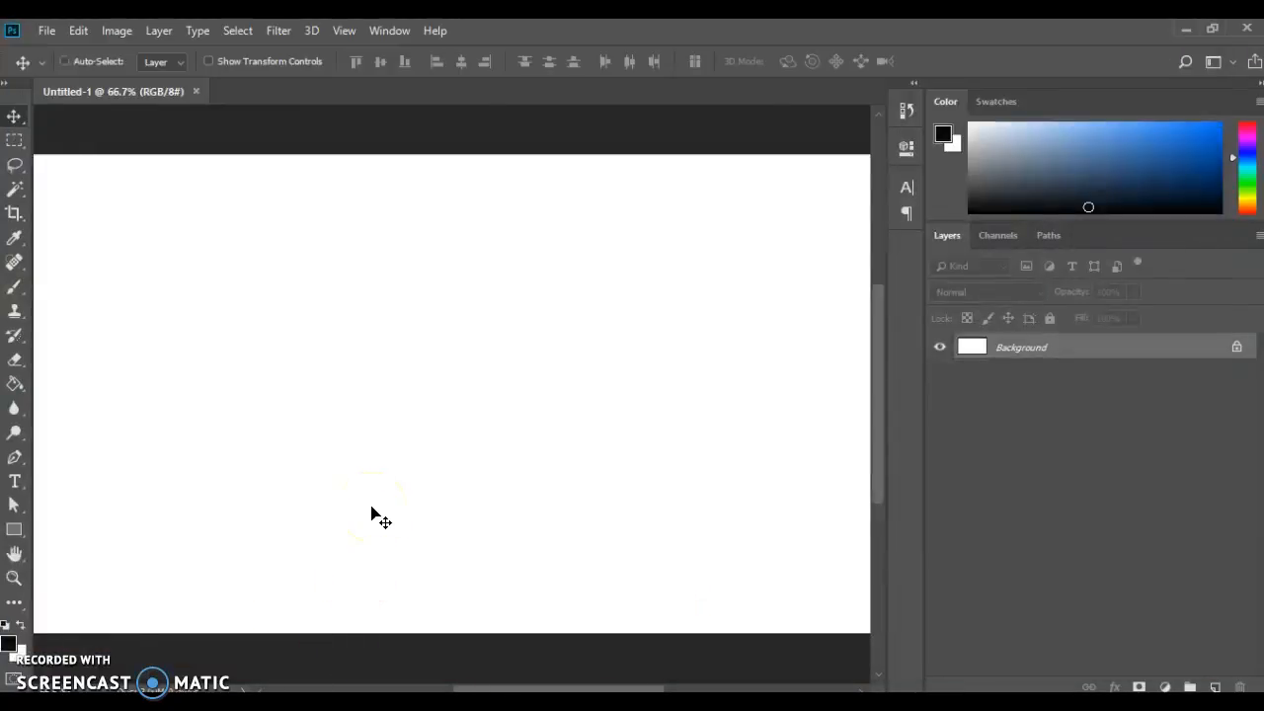
key(ctrl+v)
click(164, 429)
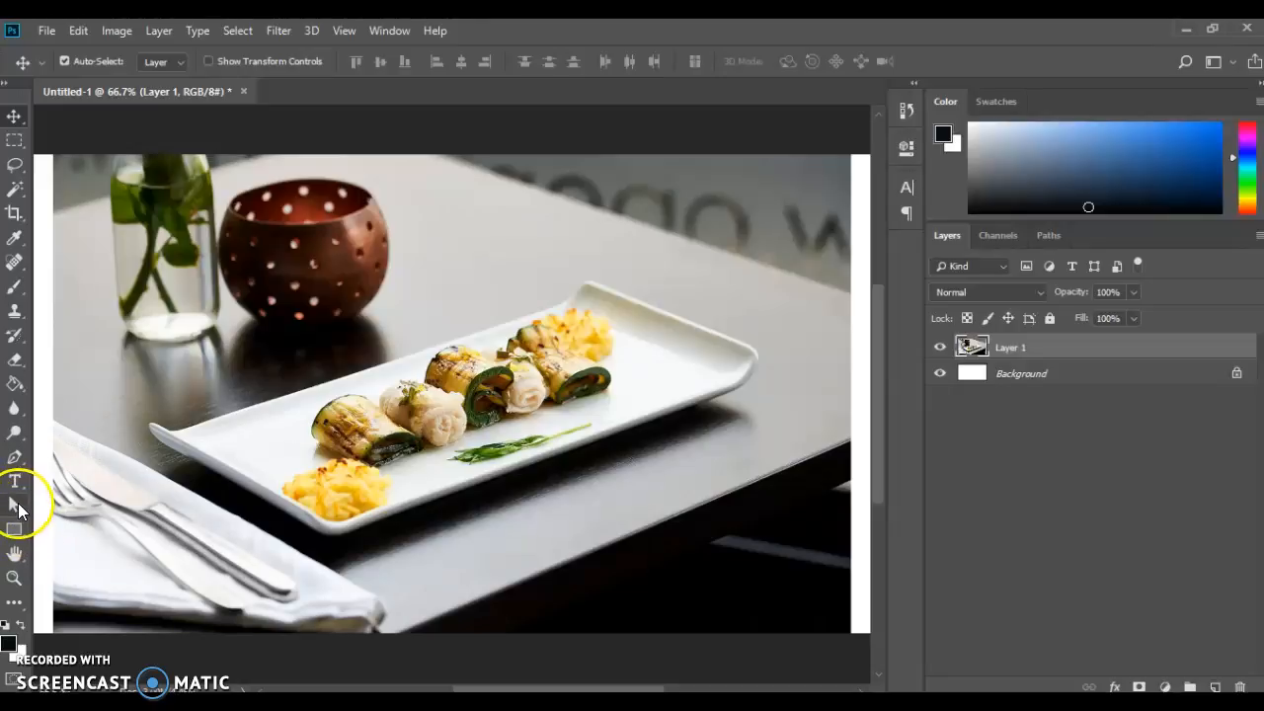
- Trace a closed path around the edge of the rectangular plate with the Pen tool
click(14, 457)
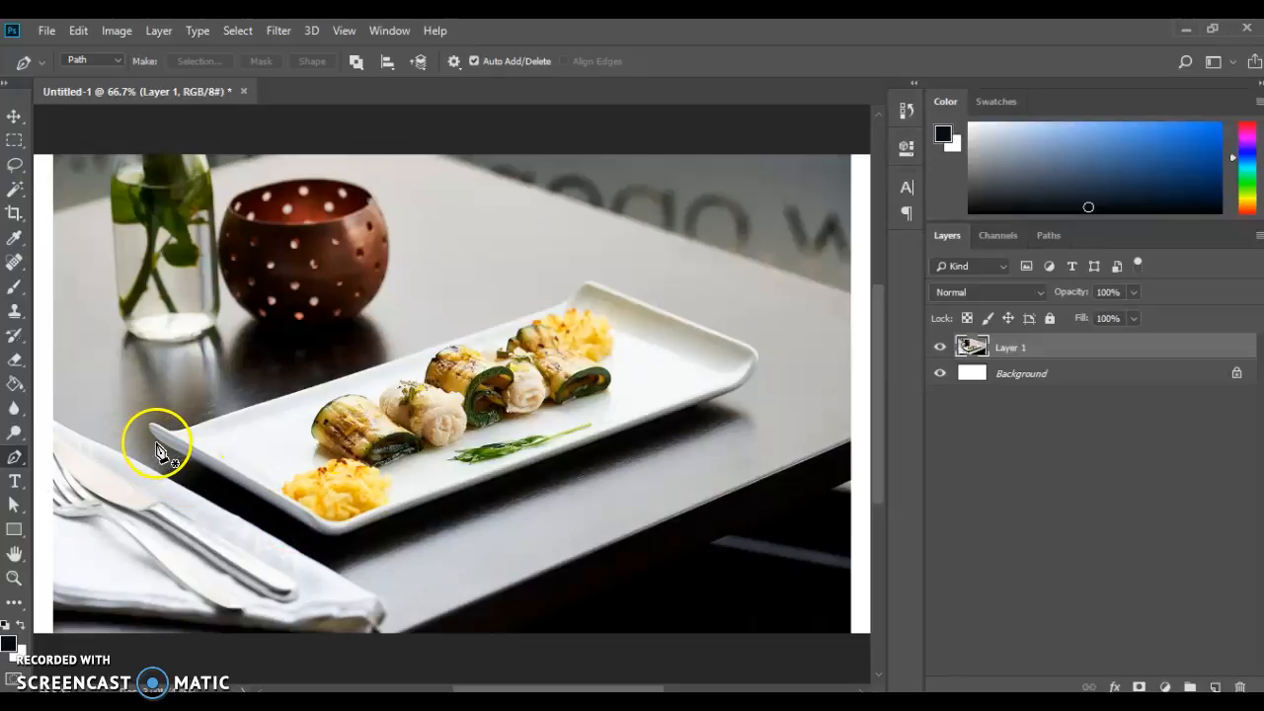
click(160, 441)
click(323, 540)
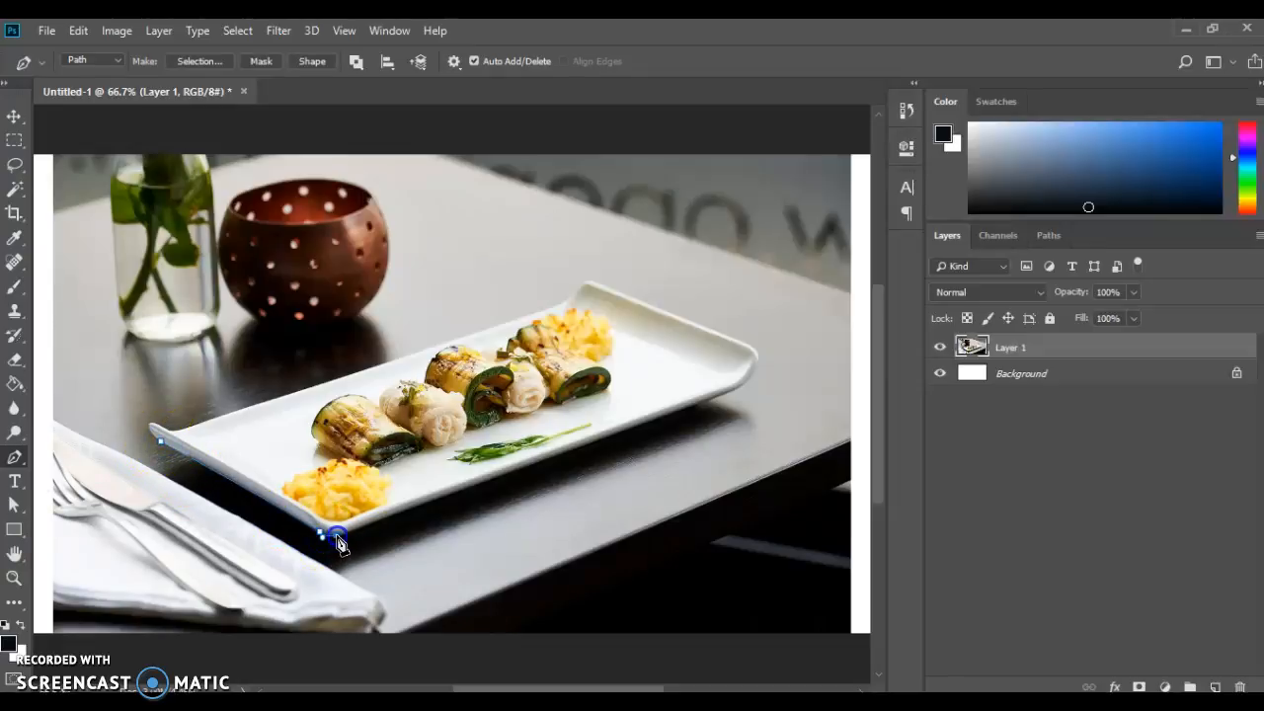
click(739, 393)
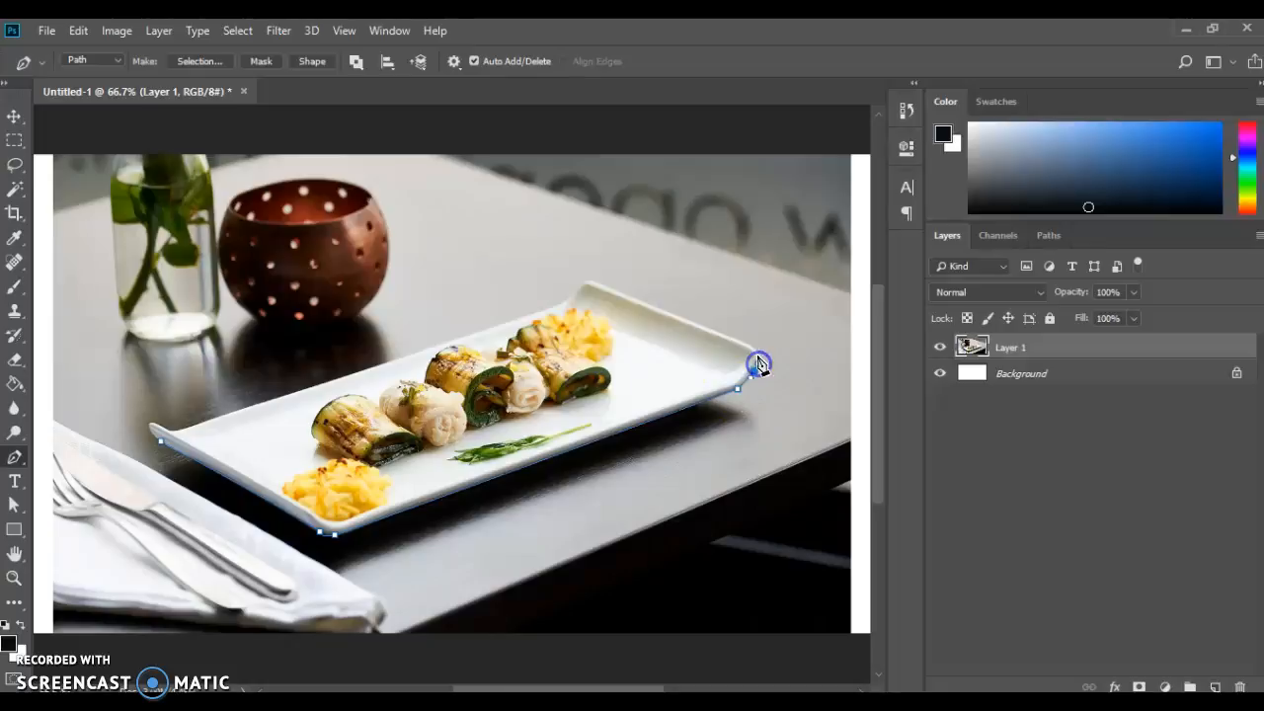
click(590, 283)
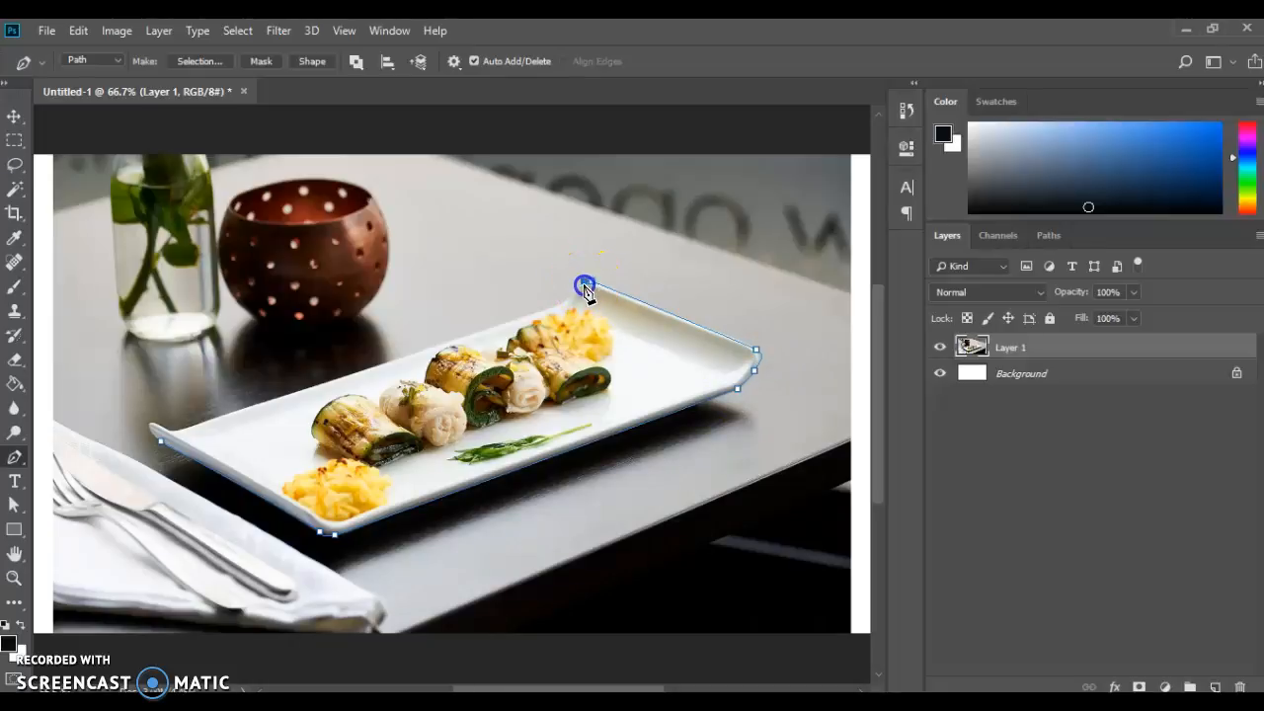
drag(575, 294, 554, 308)
click(179, 435)
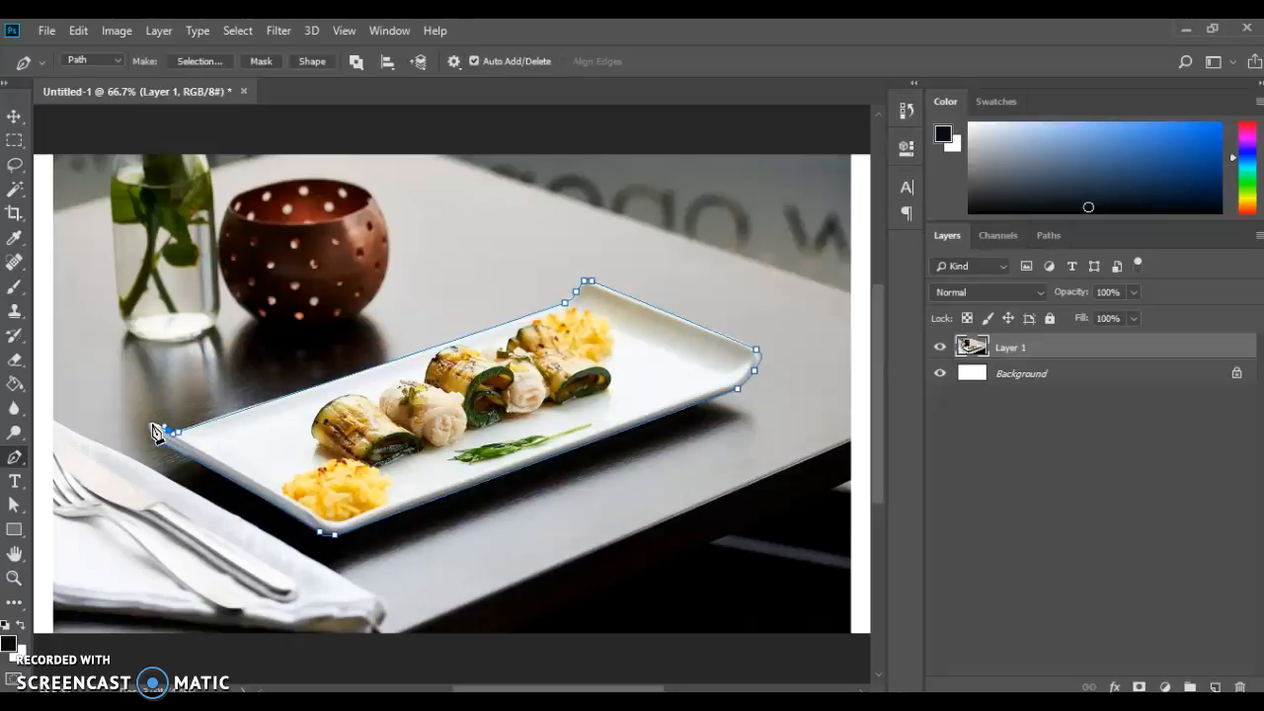
click(153, 441)
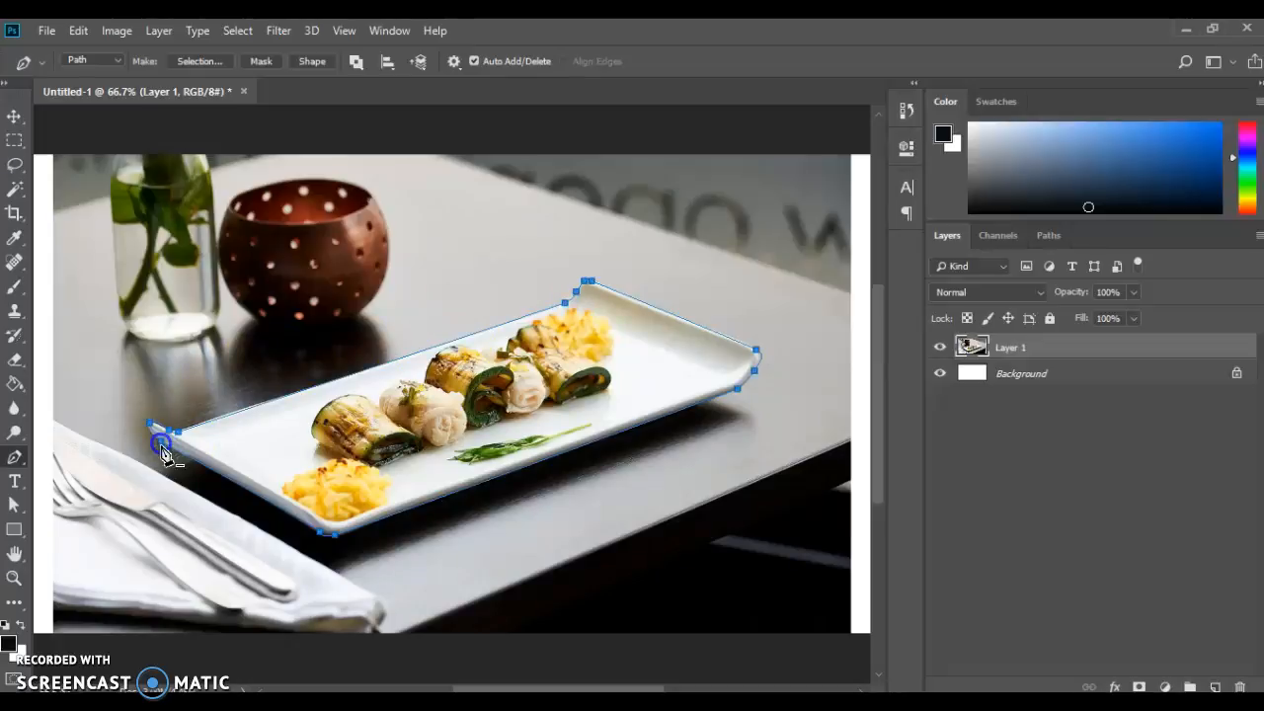
- Refine the path's anchor points at the plate's right and left corners with the Direct Selection tool
click(13, 509)
click(93, 525)
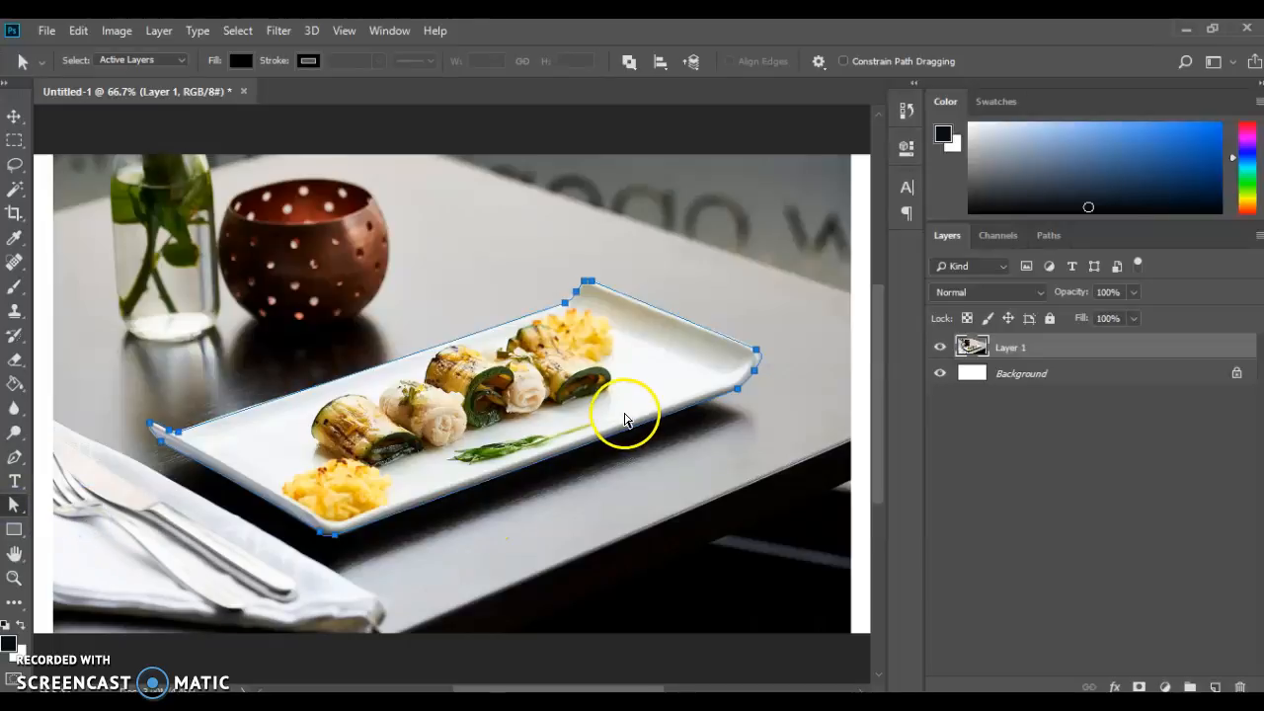
click(760, 384)
click(755, 376)
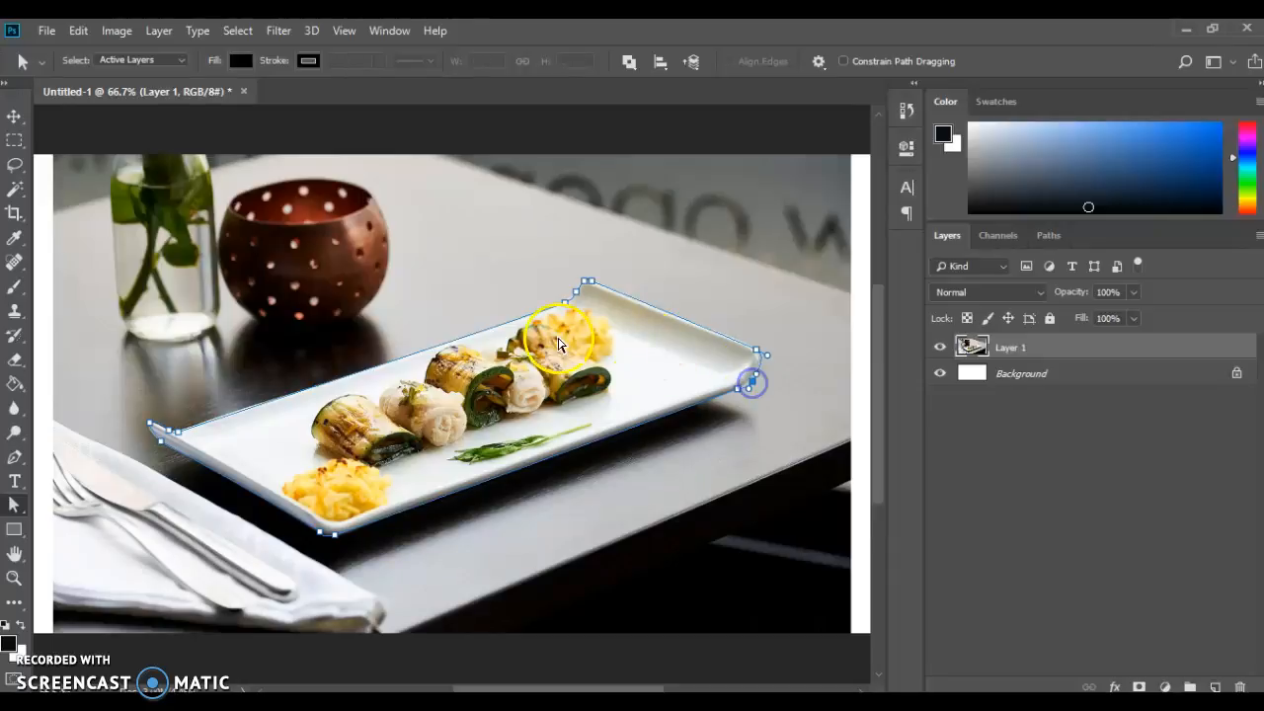
click(174, 438)
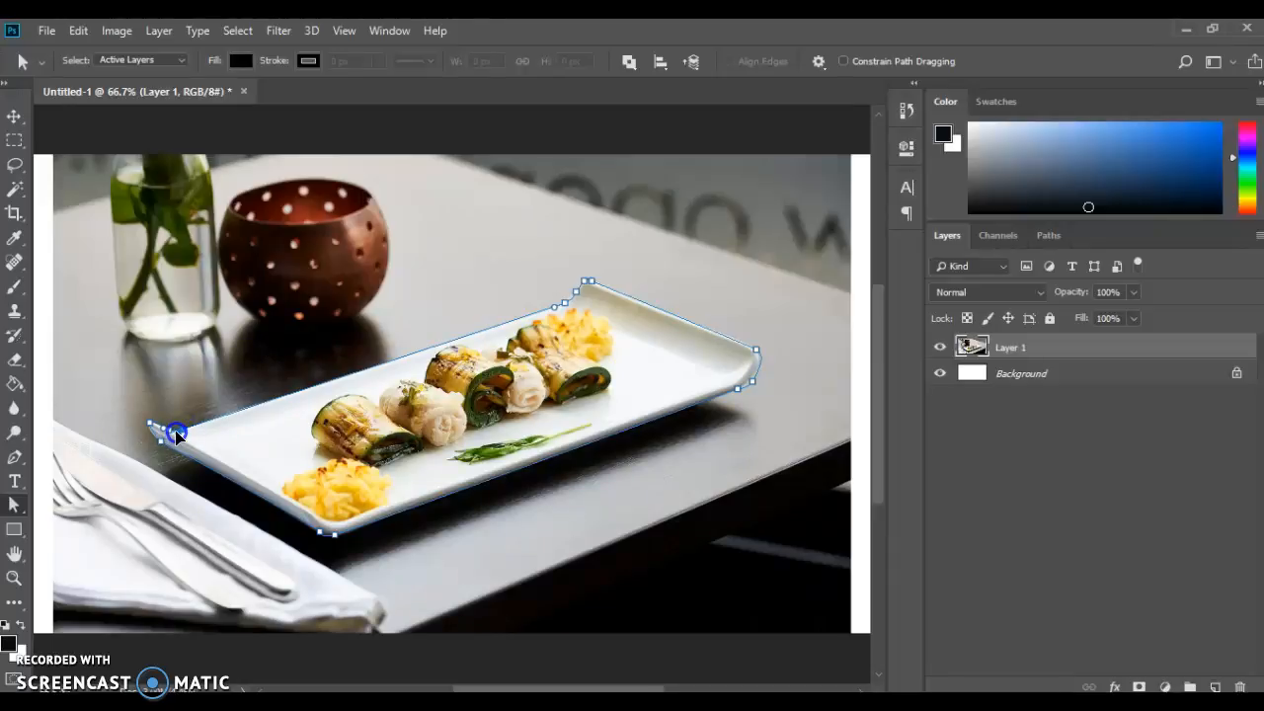
- Copy the area inside the plate path to a new layer through a selection and hide the original photo layer
key(ctrl+Return)
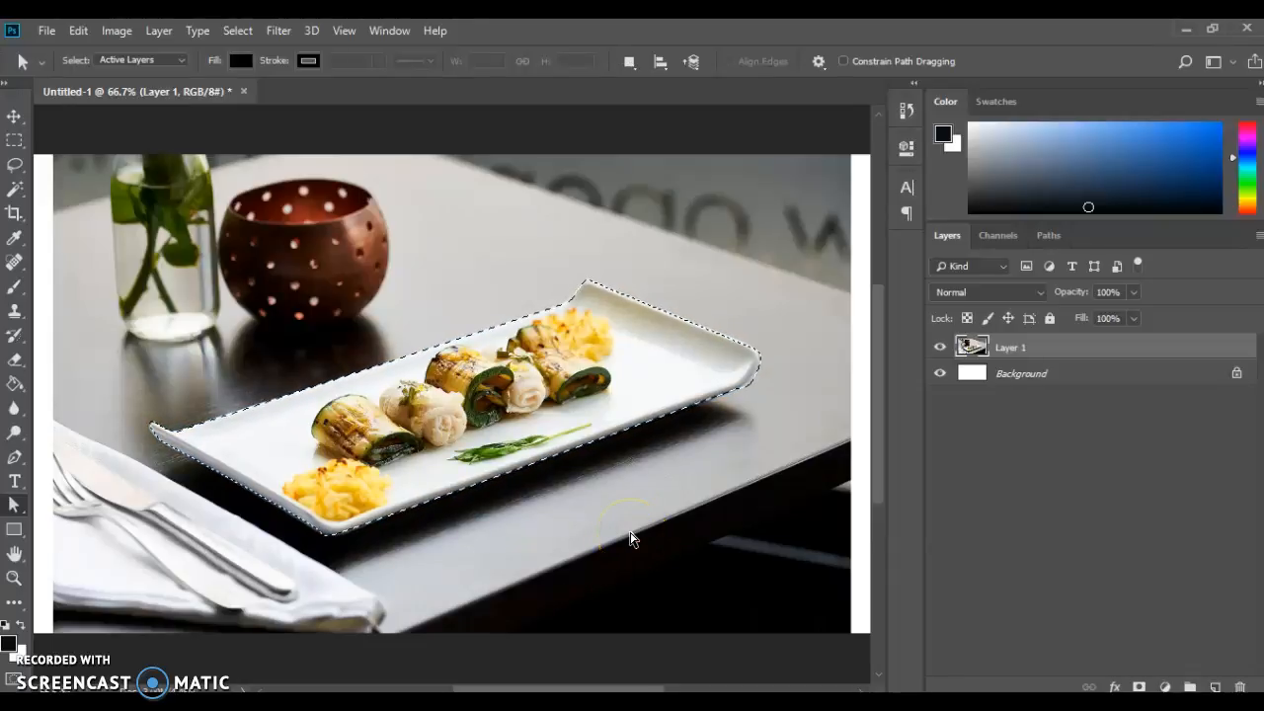
click(715, 512)
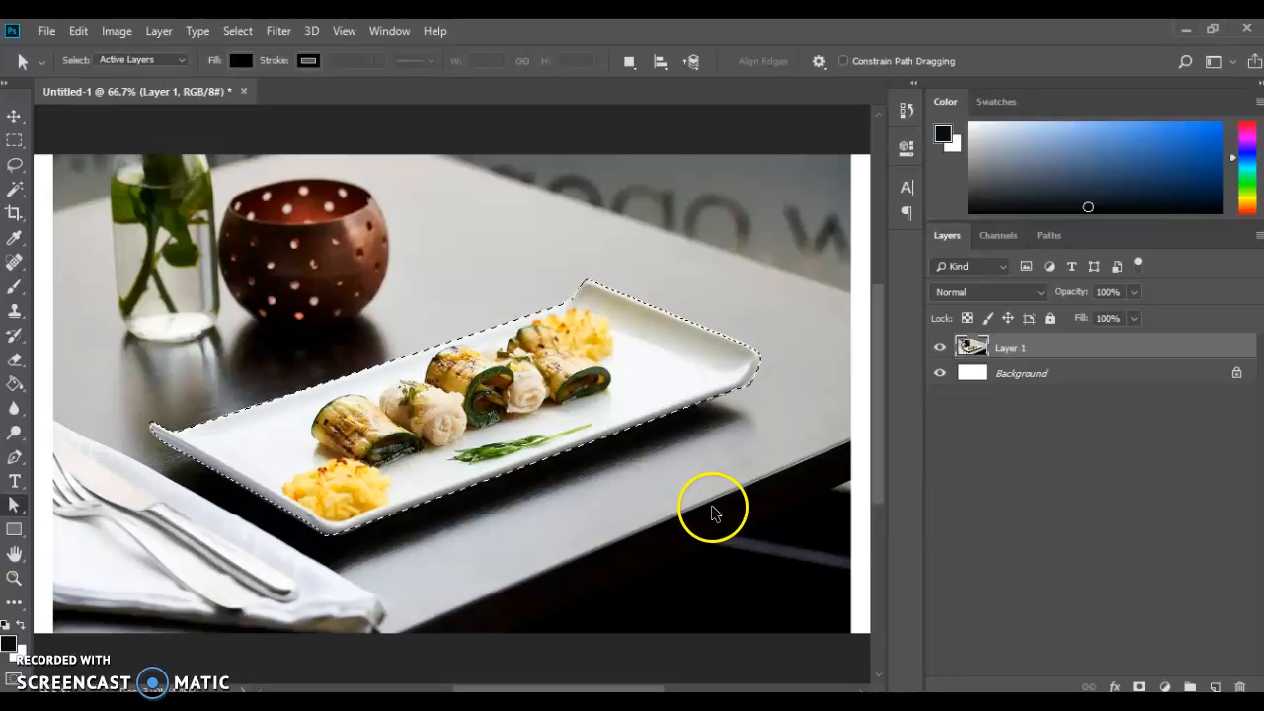
key(ctrl+j)
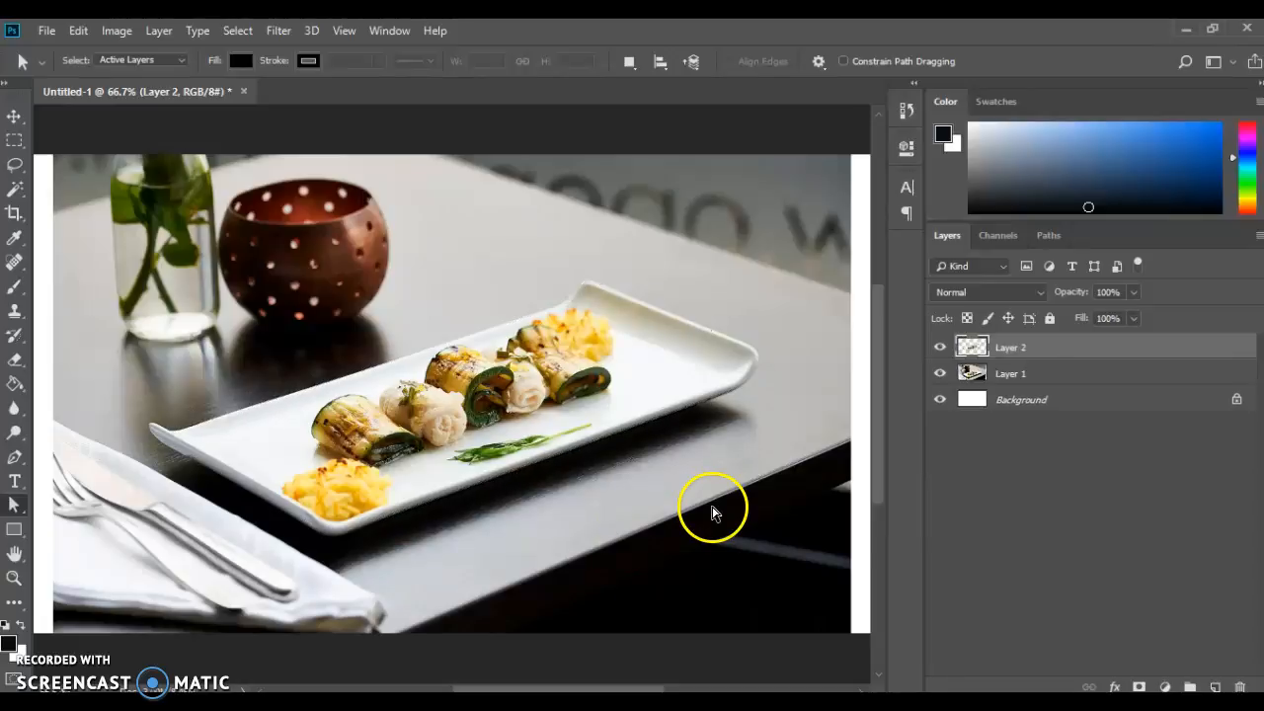
click(939, 374)
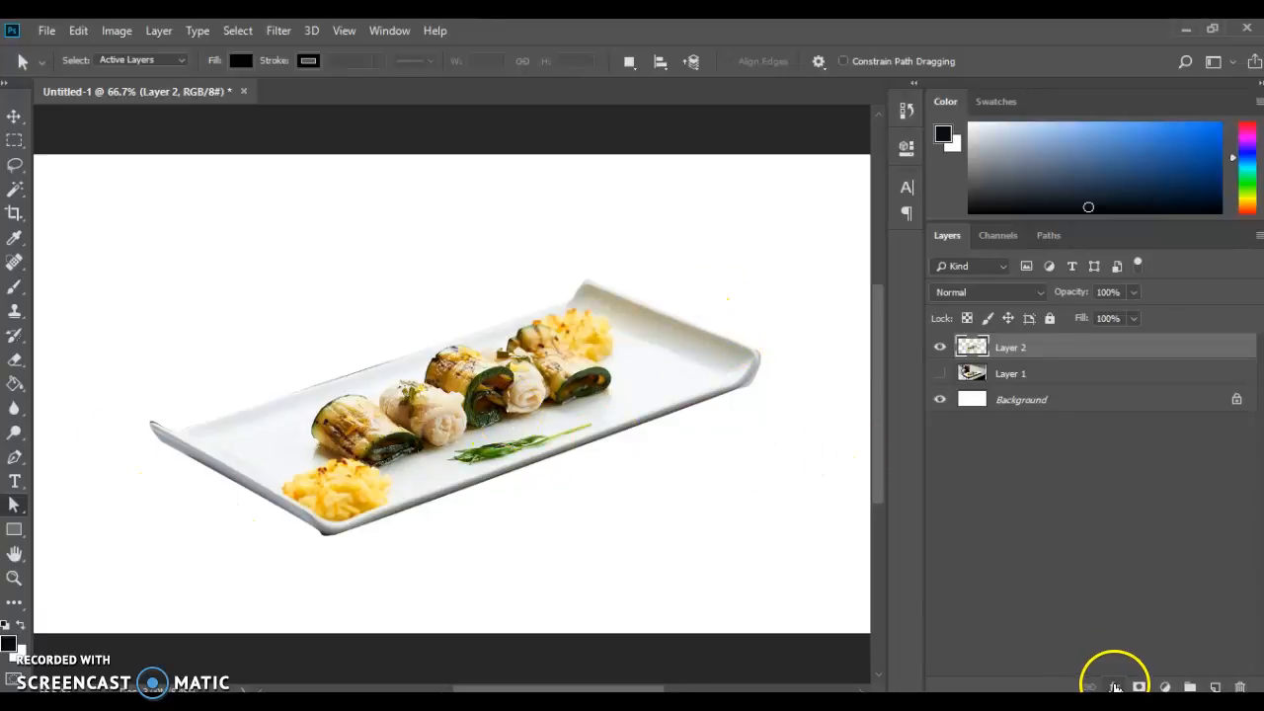
- Add a drop shadow to the cut-out plate layer with a distance of 14 px and a size of 13 px
click(1115, 687)
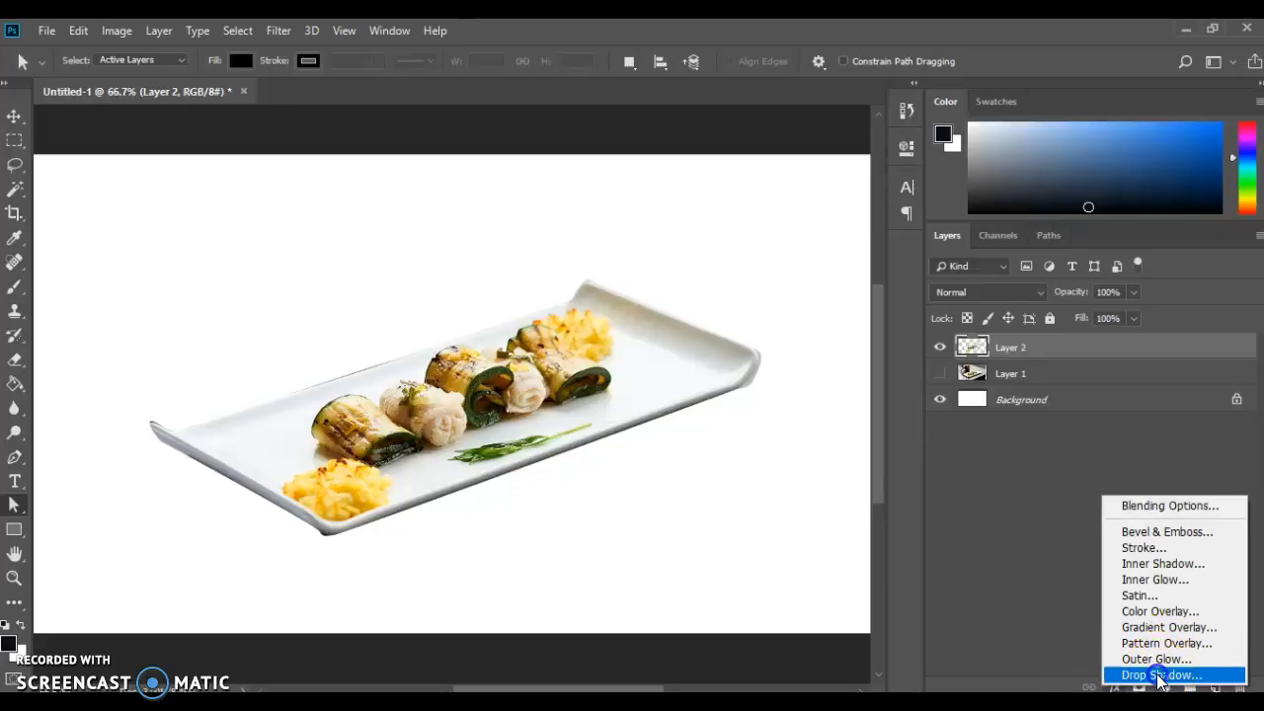
click(1162, 674)
drag(795, 190, 804, 499)
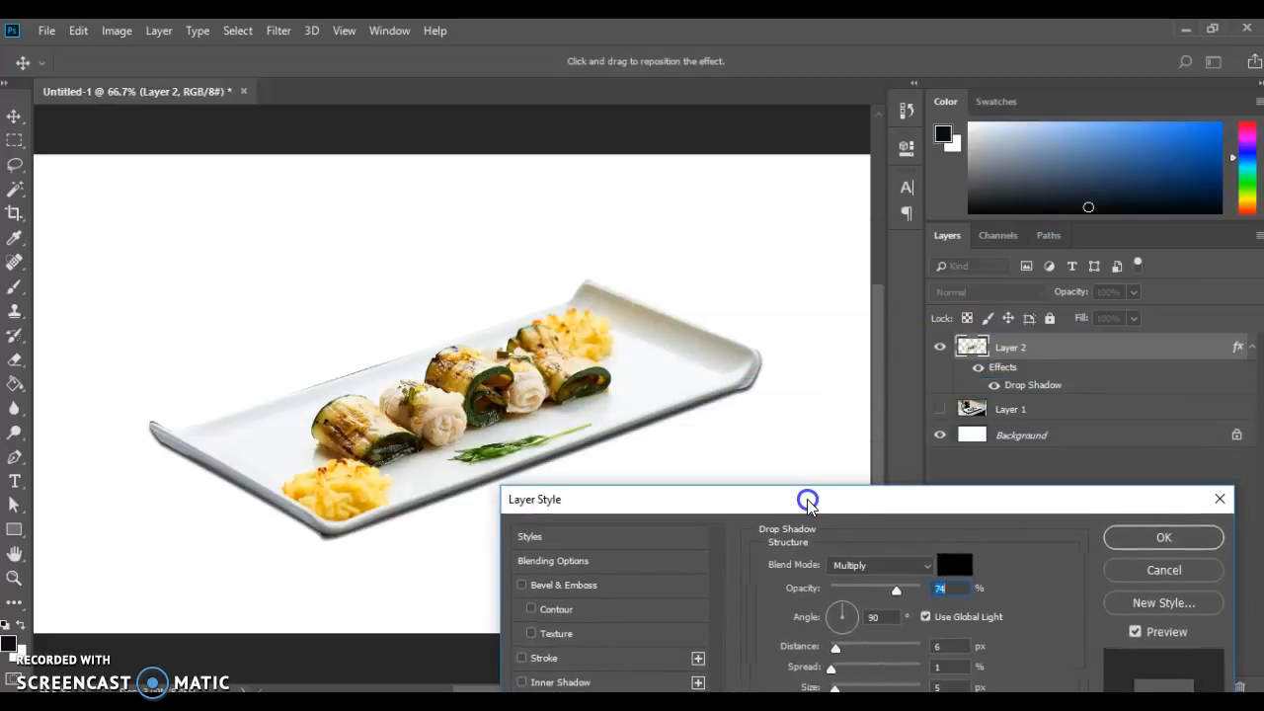
drag(836, 649, 841, 688)
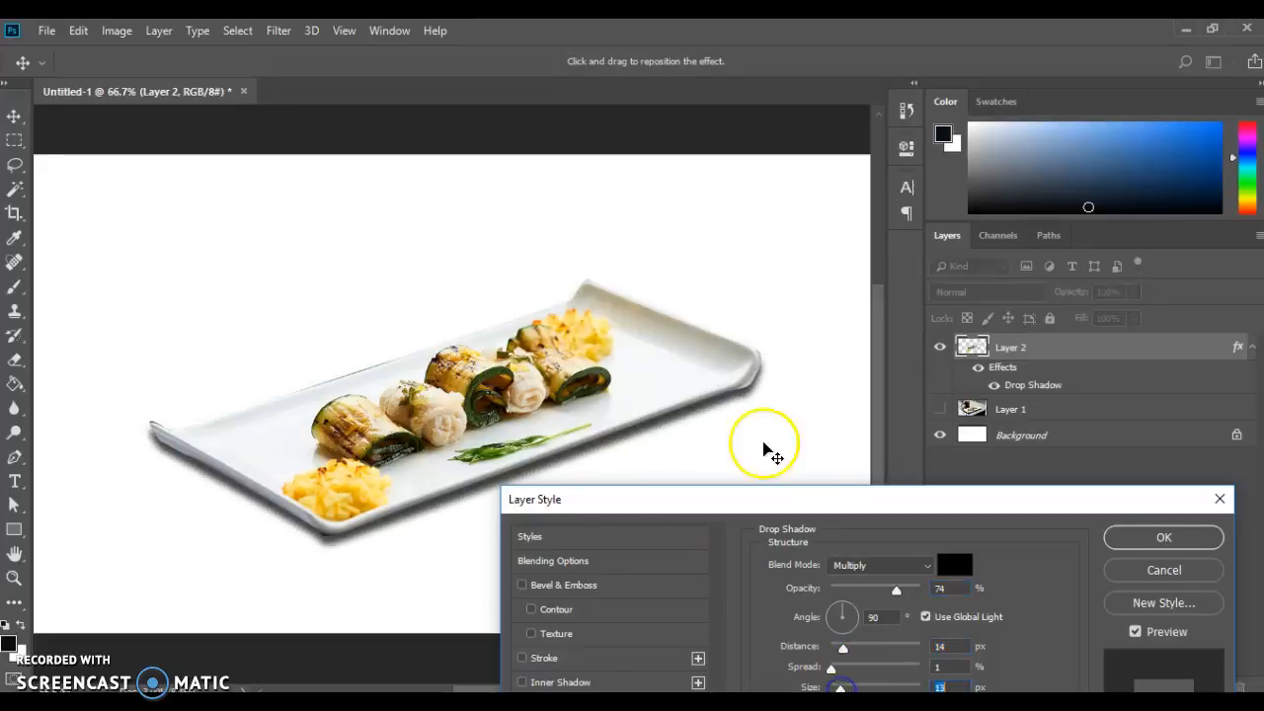
click(1165, 535)
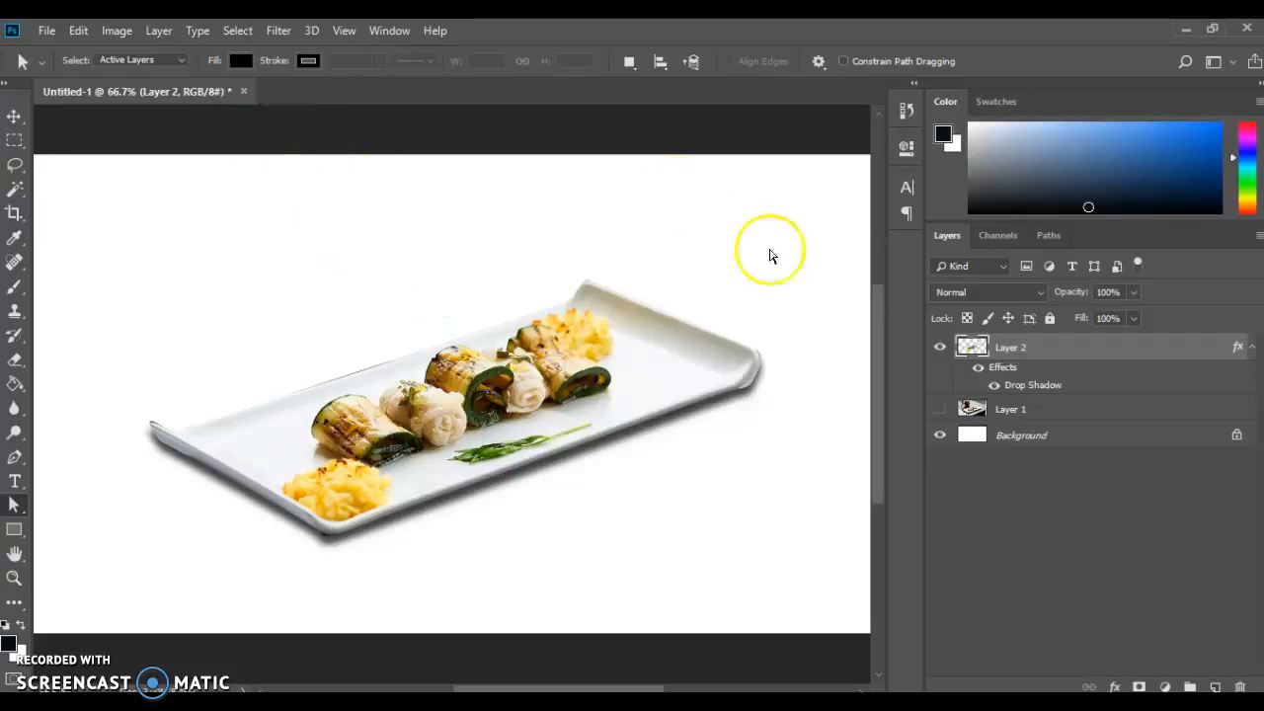
- Hide the white Background layer and save the cut-out as a Photoshop file named small plate in the Documents folder Computer Apps
click(940, 435)
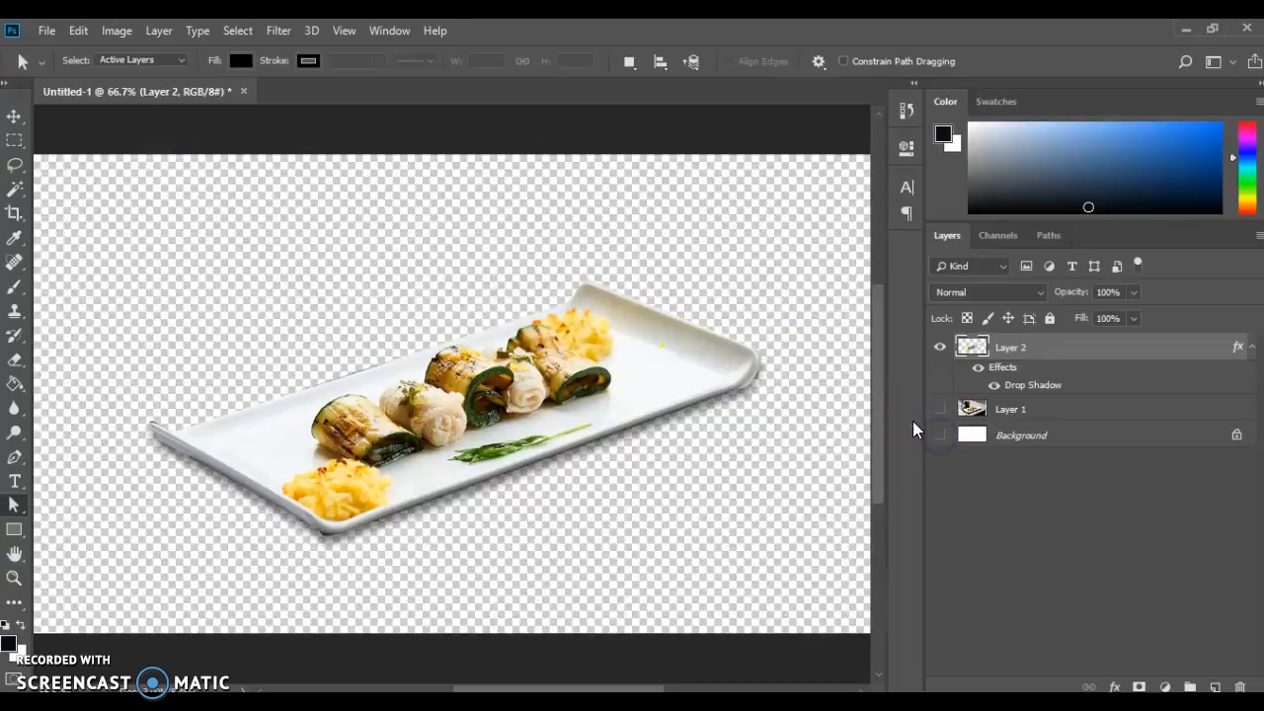
click(45, 33)
click(102, 240)
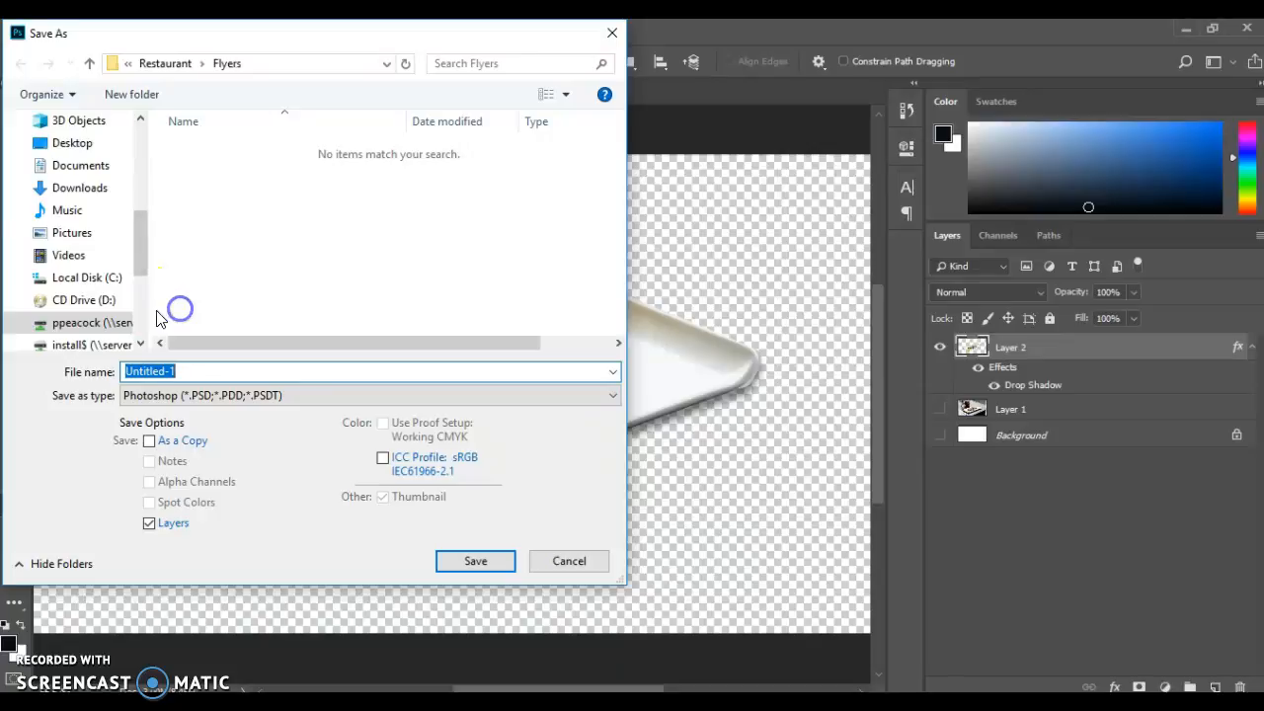
click(91, 323)
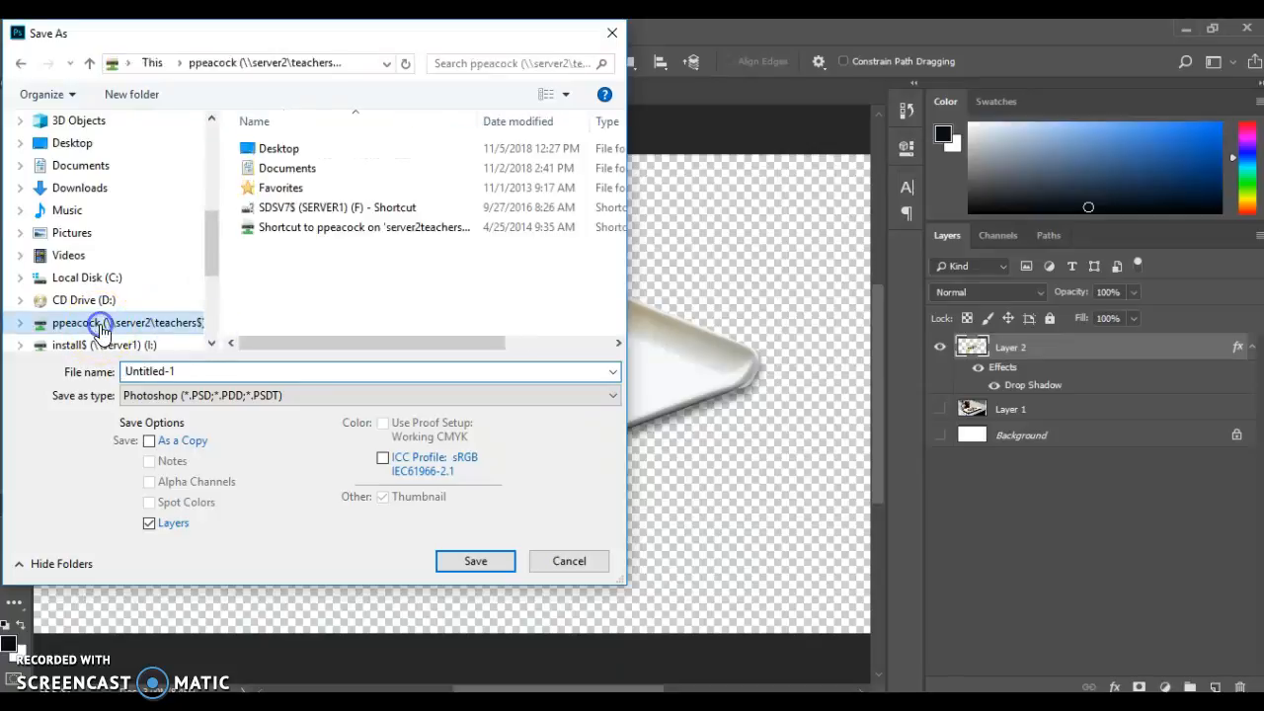
double_click(287, 169)
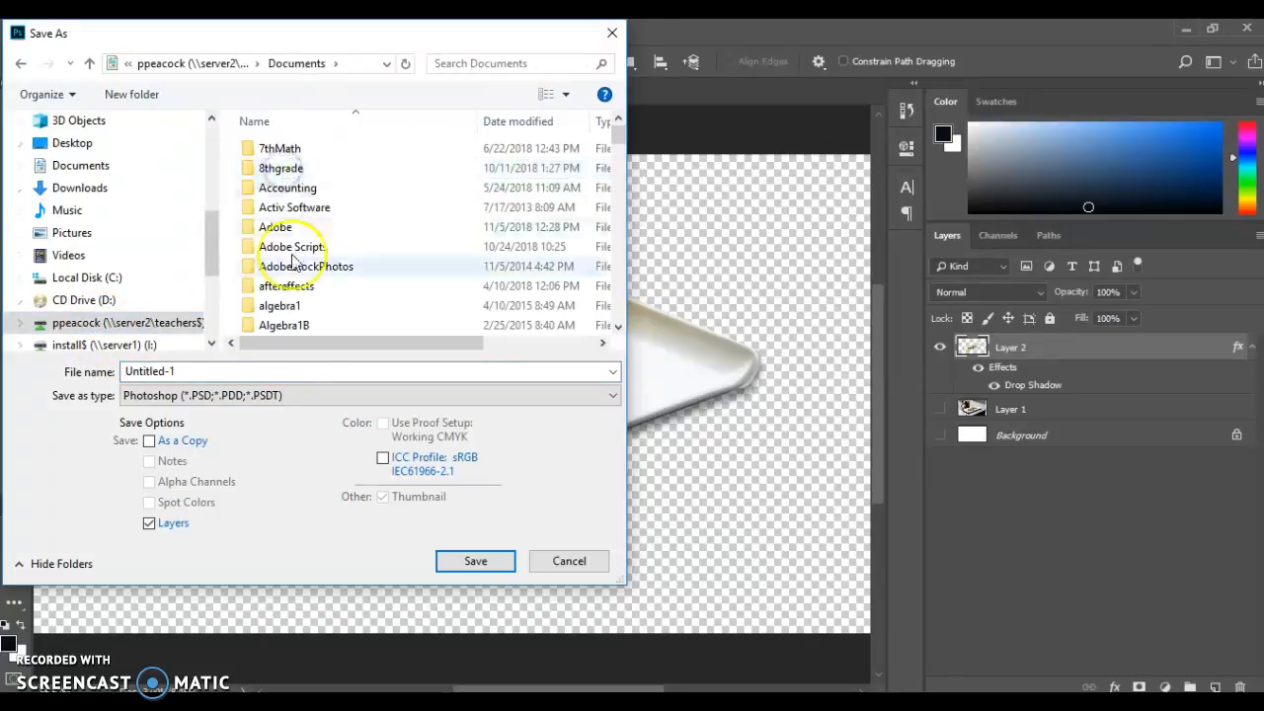
scroll(398, 252, down, 3)
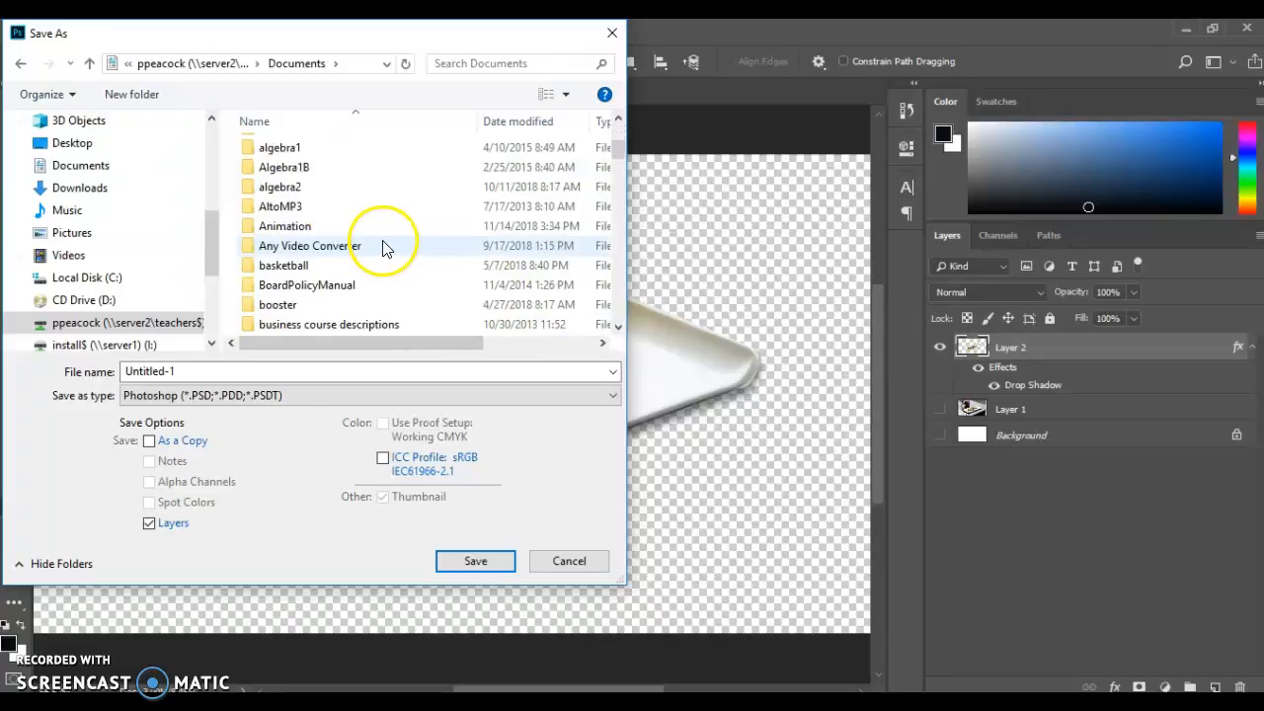
scroll(385, 247, down, 3)
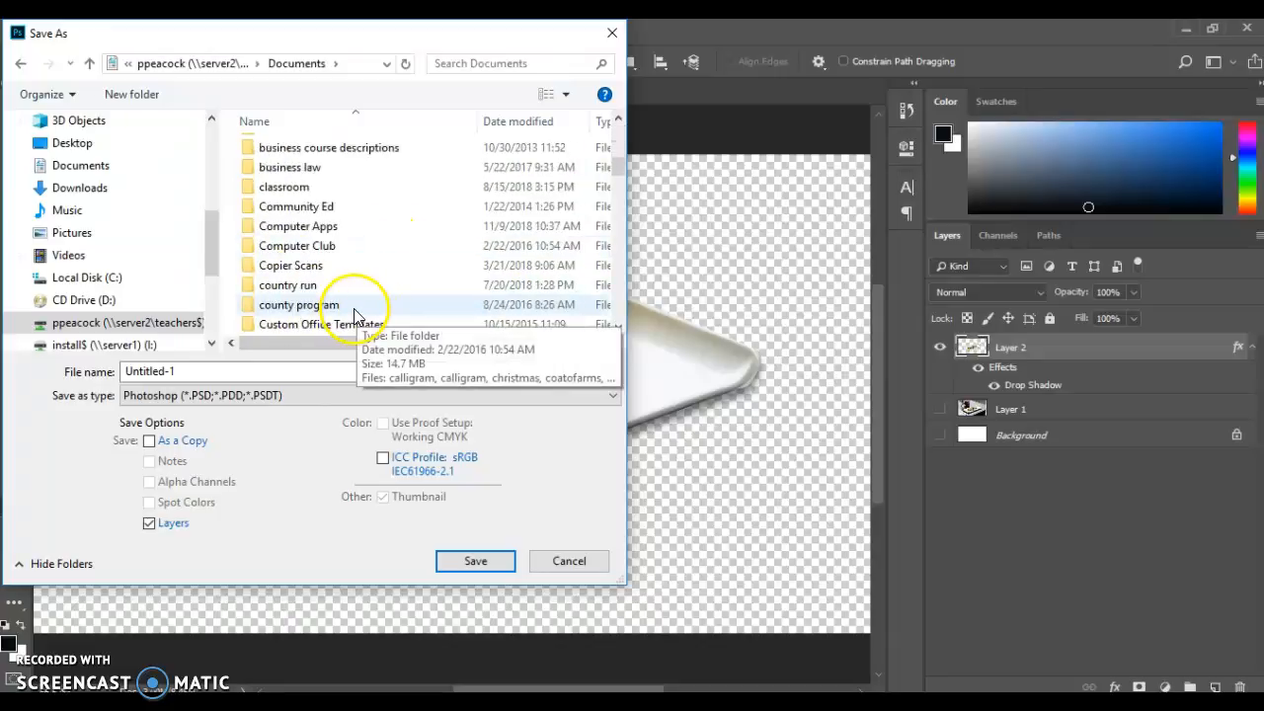
double_click(301, 227)
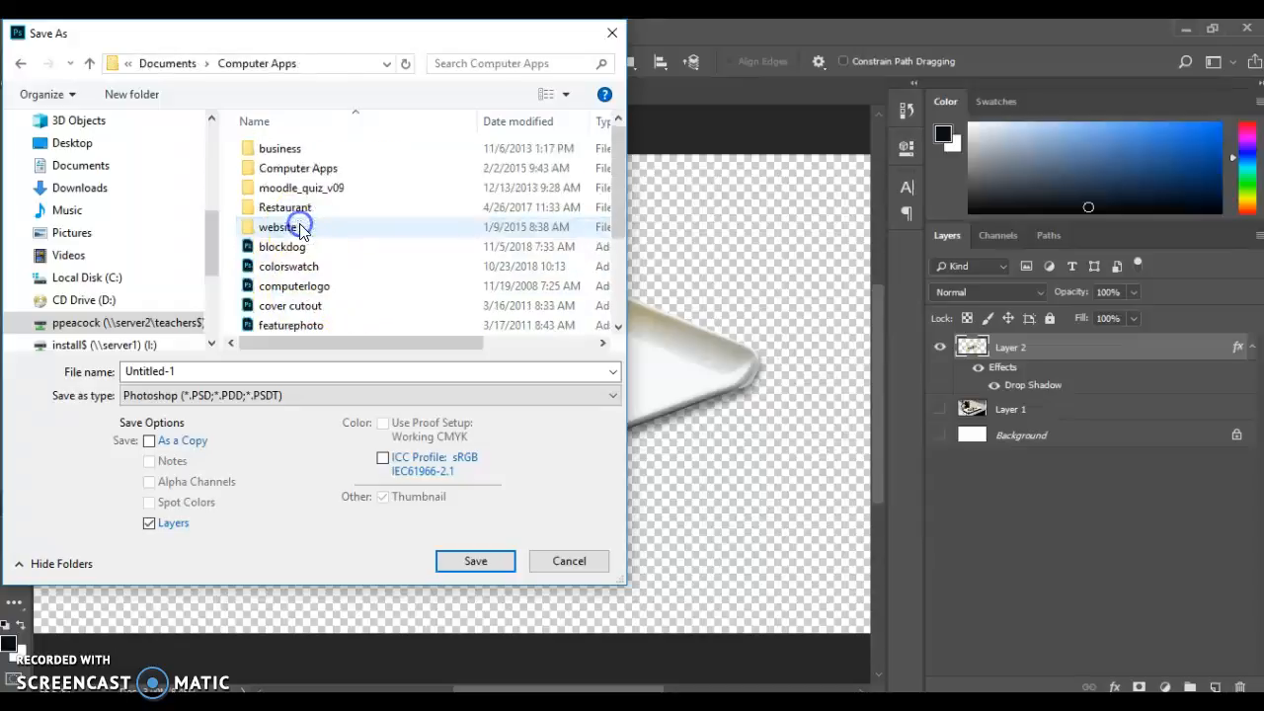
double_click(203, 372)
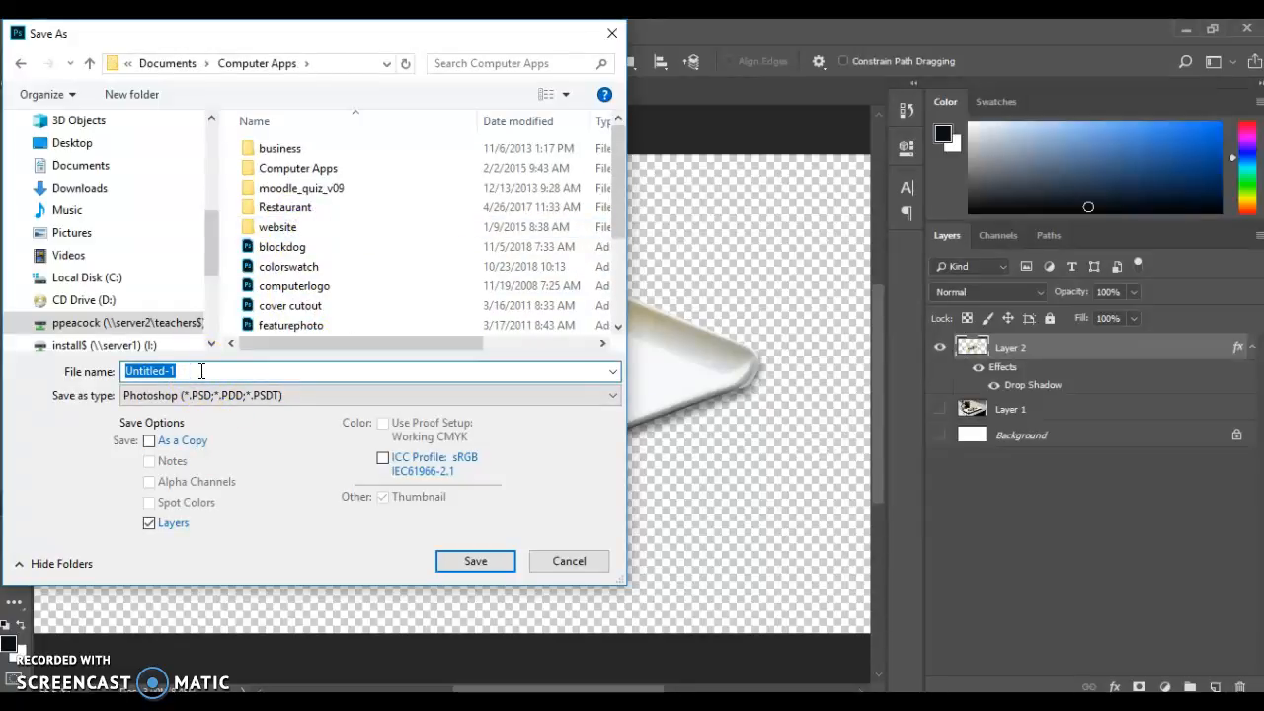
text(small plate)
key(Return)
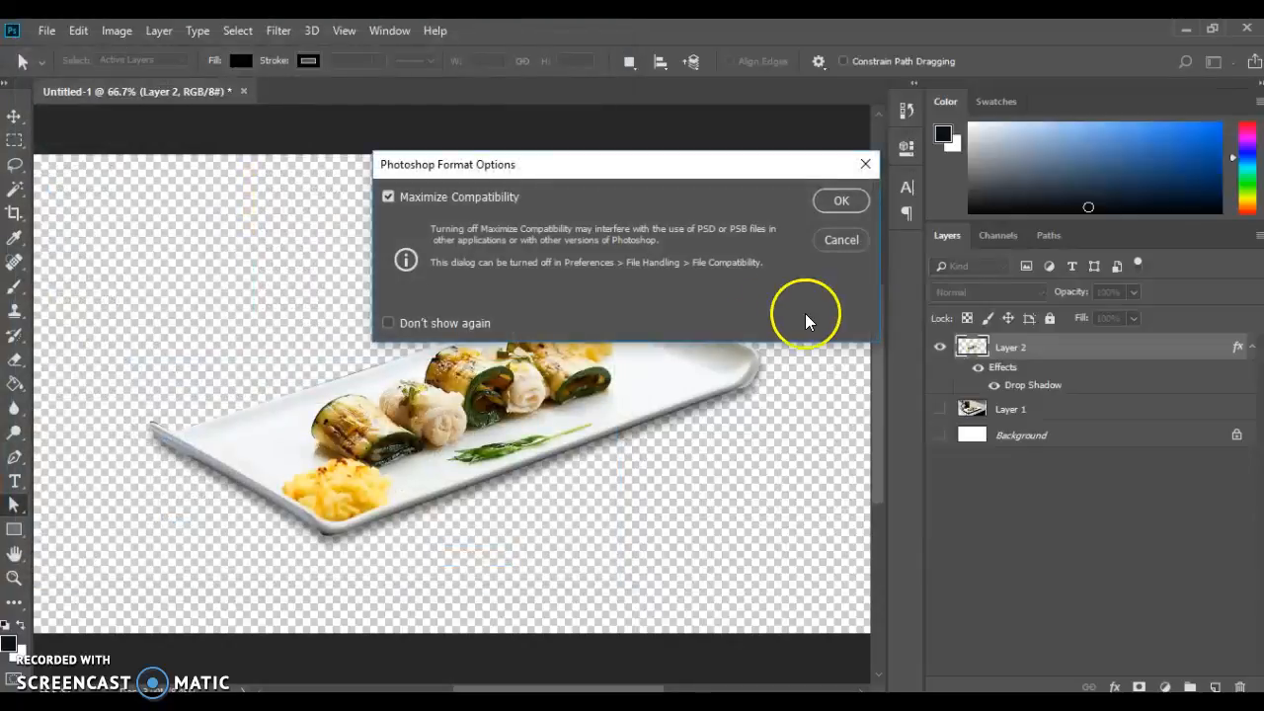
click(831, 208)
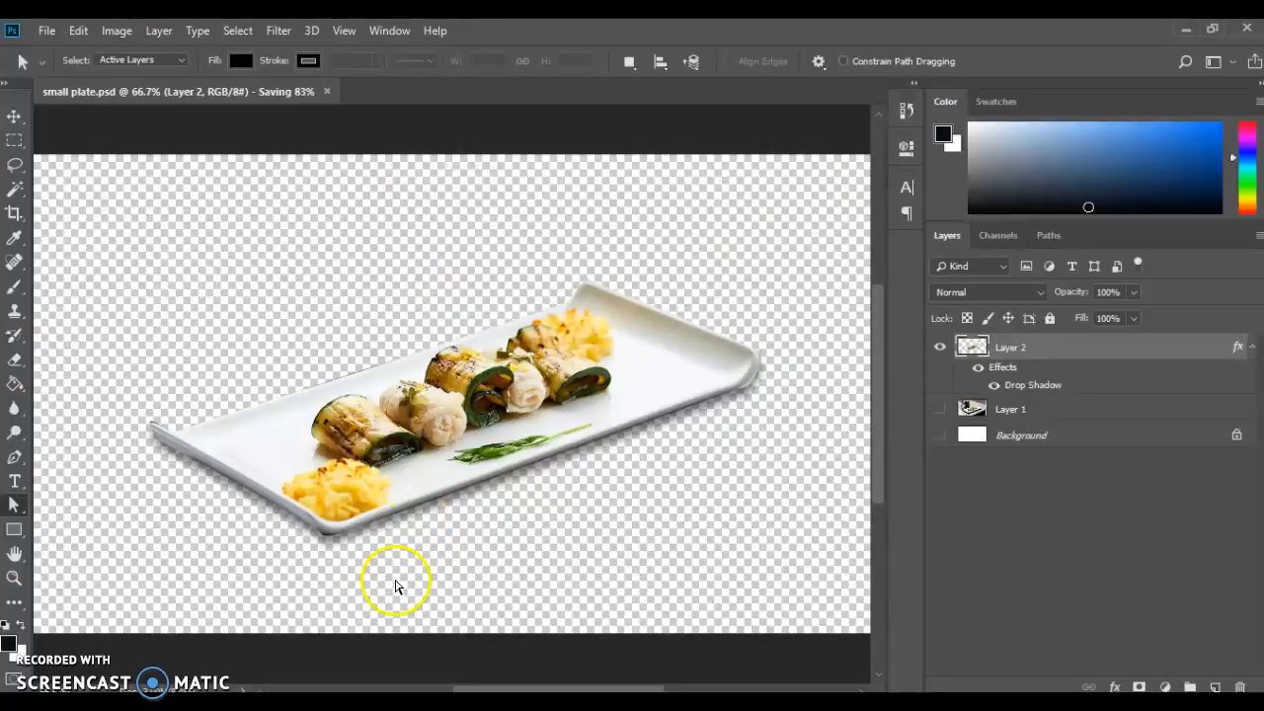
- Switch to InDesign and create a new blank print document from the Letter preset in portrait orientation
mouse_move(293, 703)
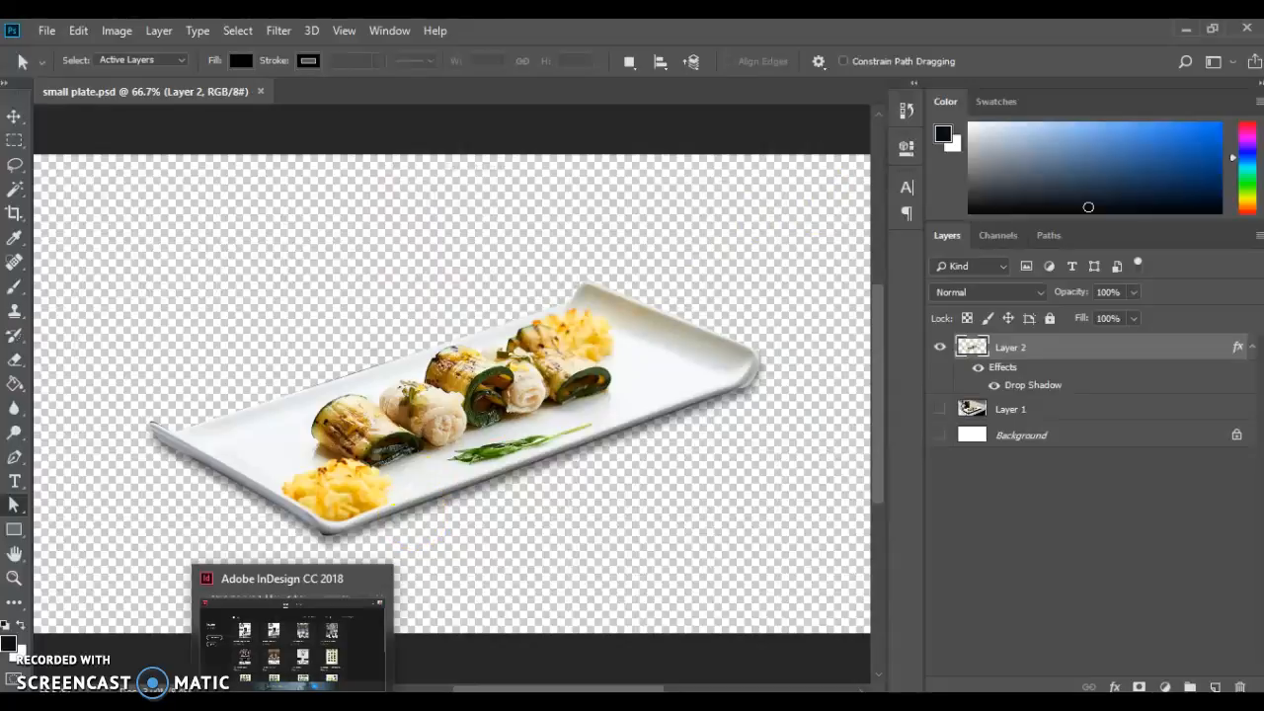
click(292, 703)
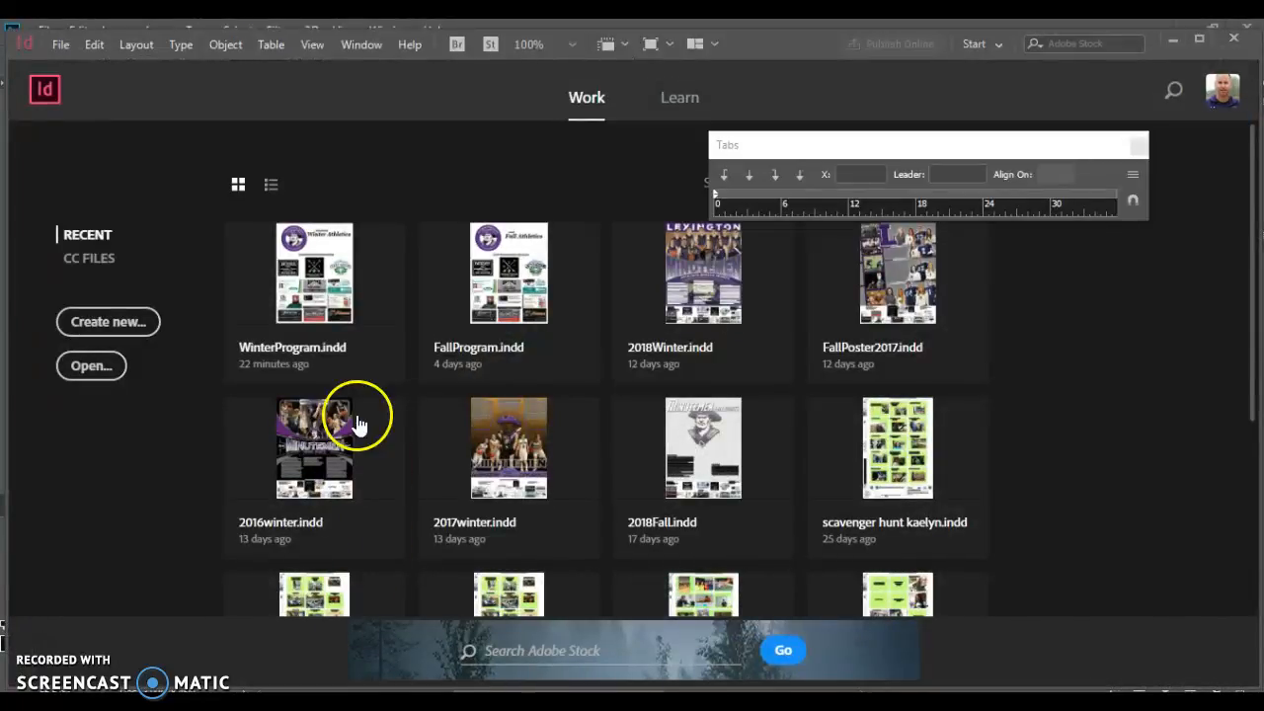
click(136, 326)
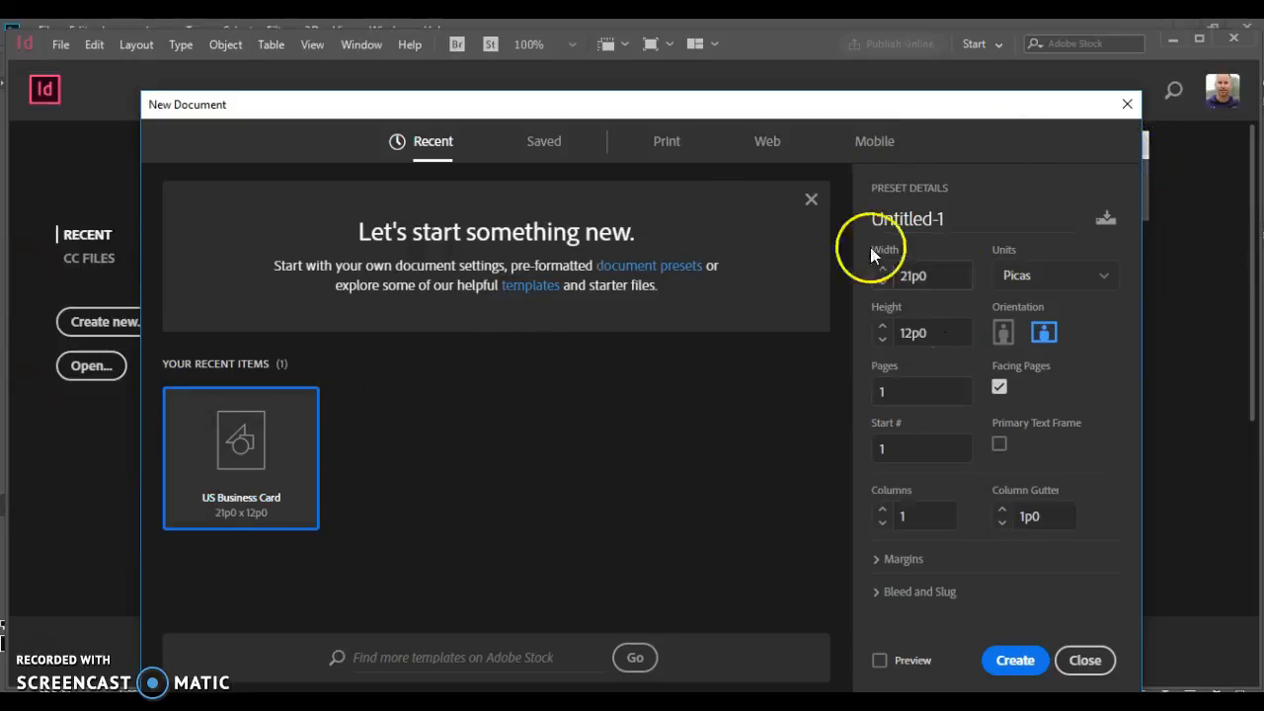
click(662, 148)
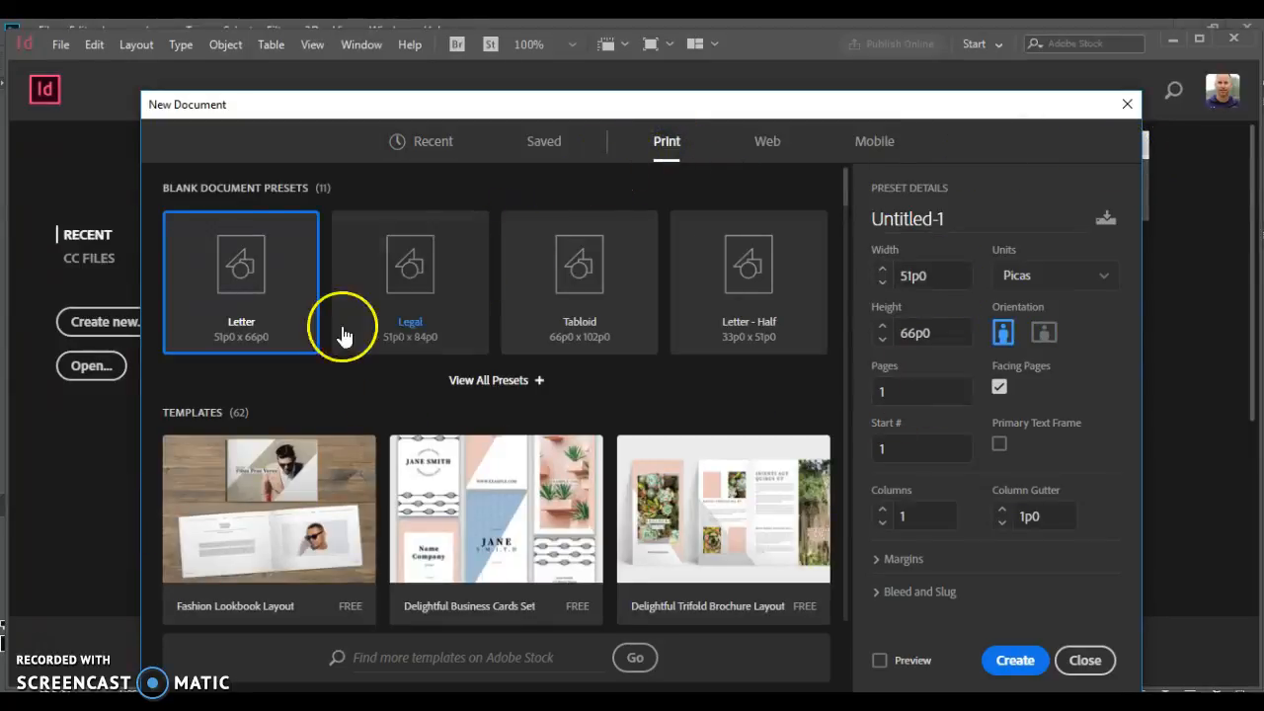
click(1015, 660)
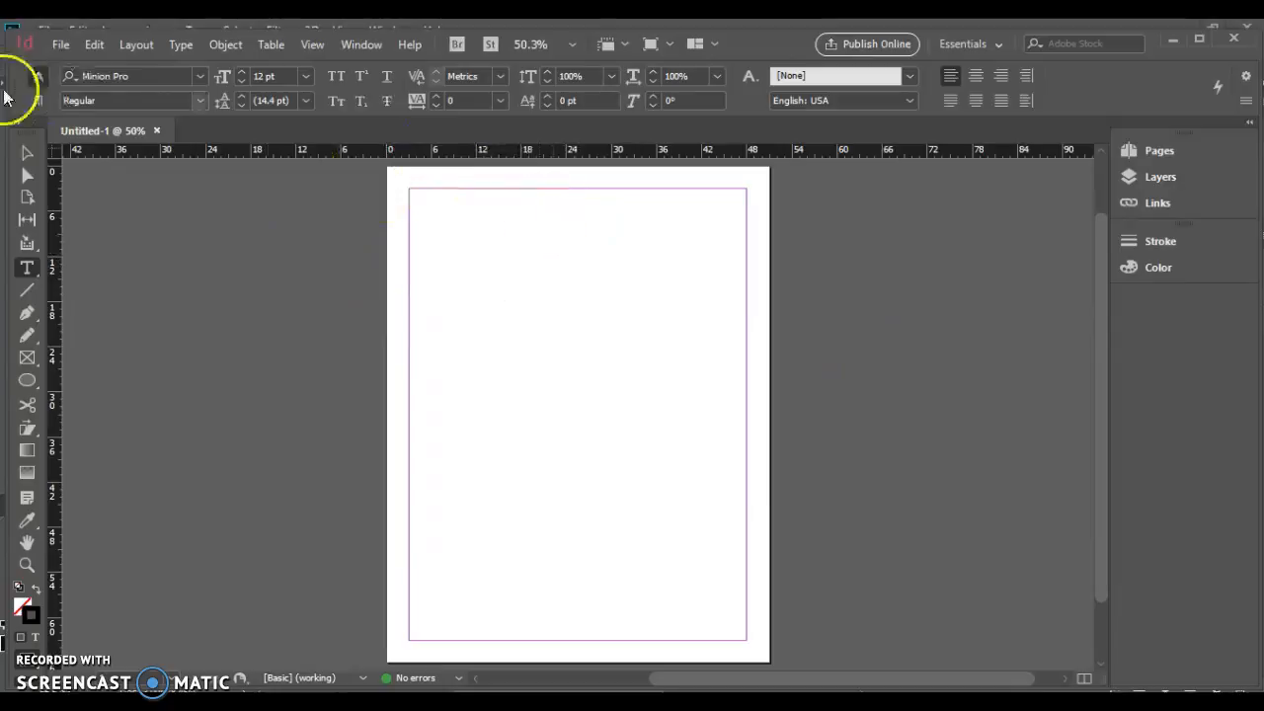
- Place the Photoshop image small plate from the Documents folder Computer Apps onto the page
click(61, 46)
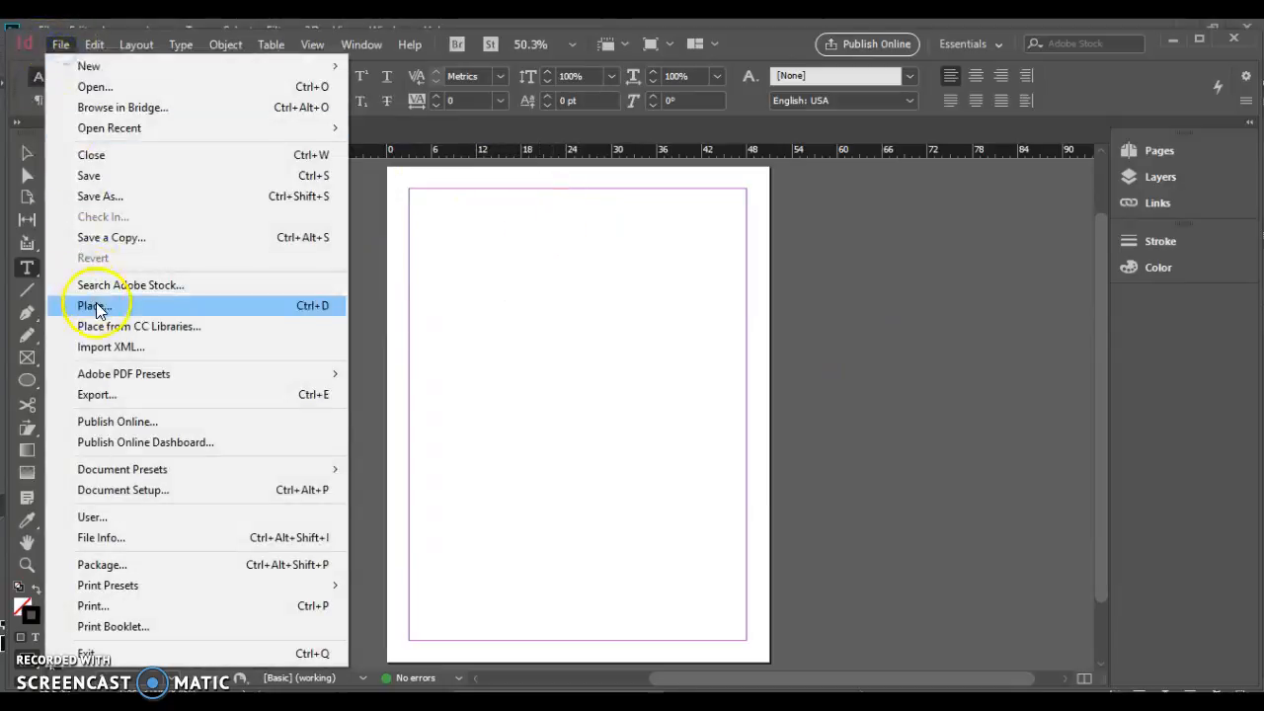
click(97, 305)
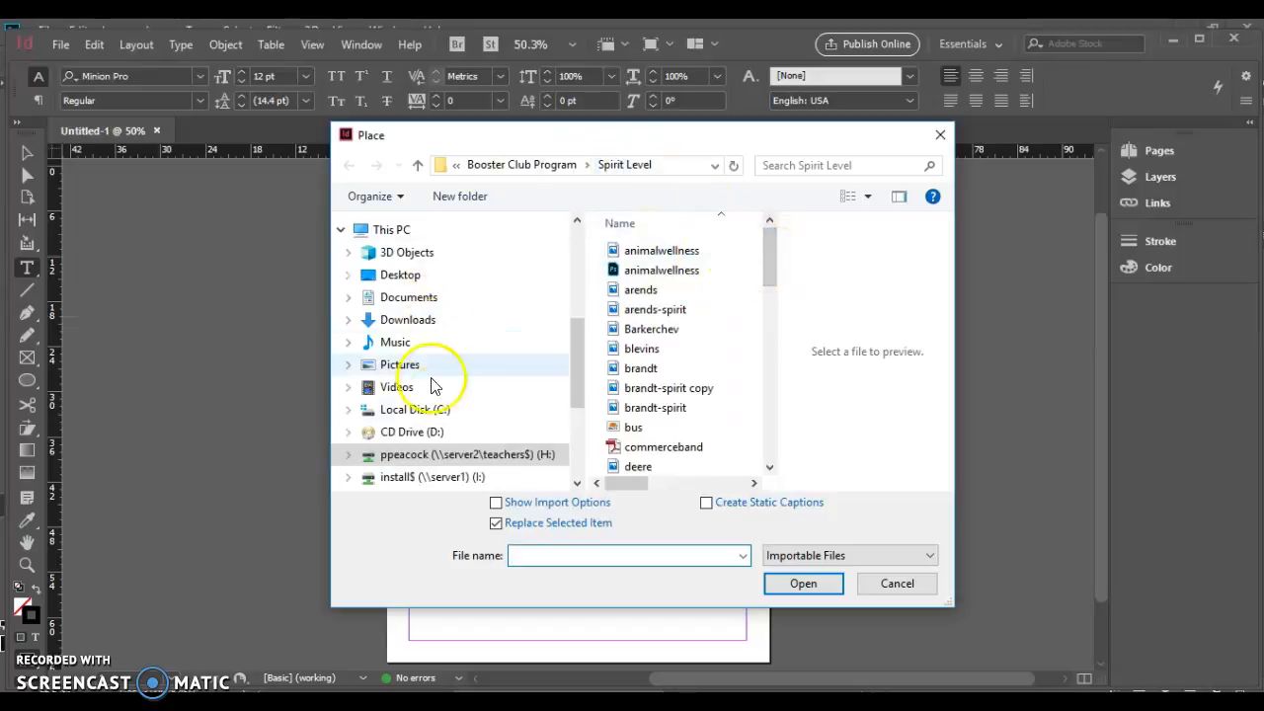
click(404, 296)
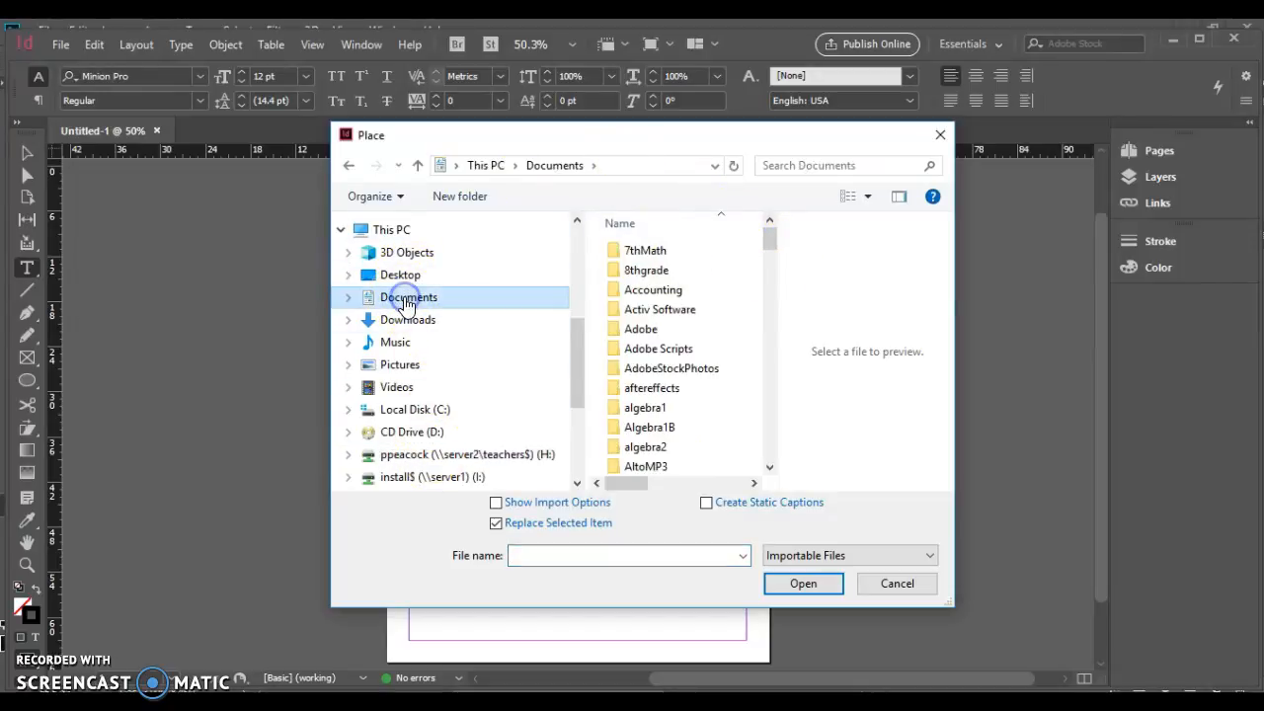
drag(772, 239, 769, 269)
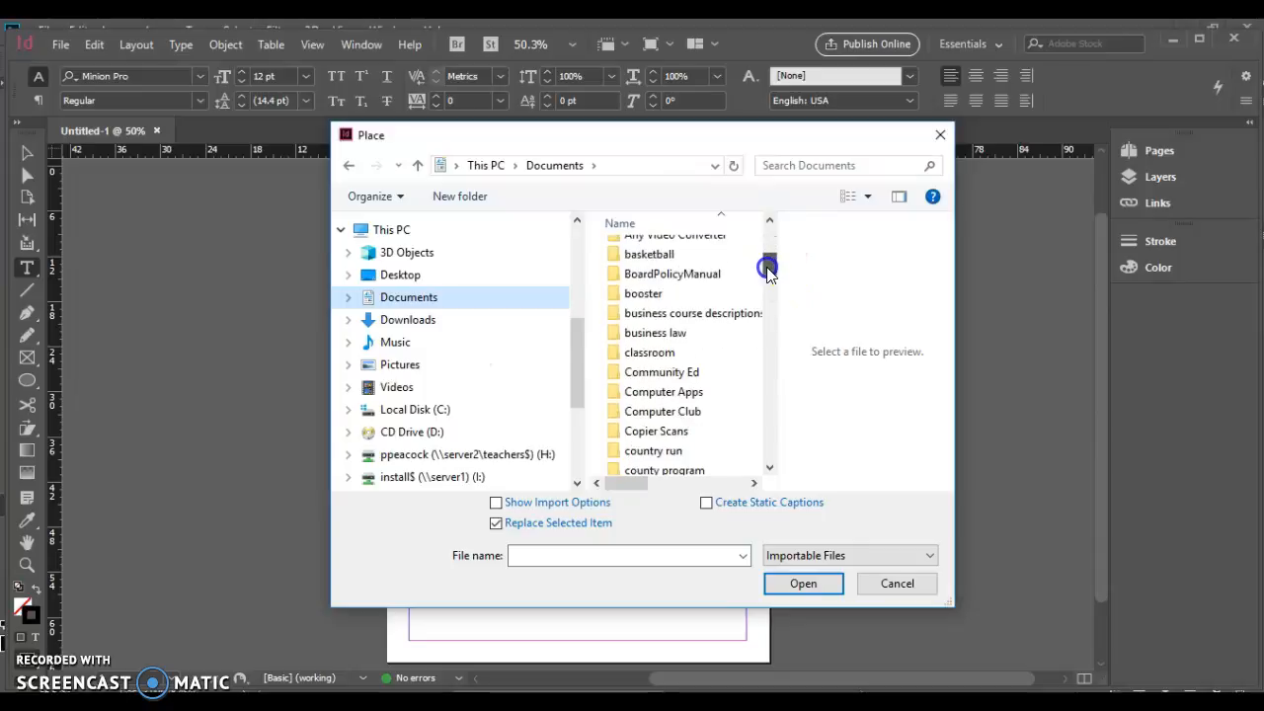
click(670, 393)
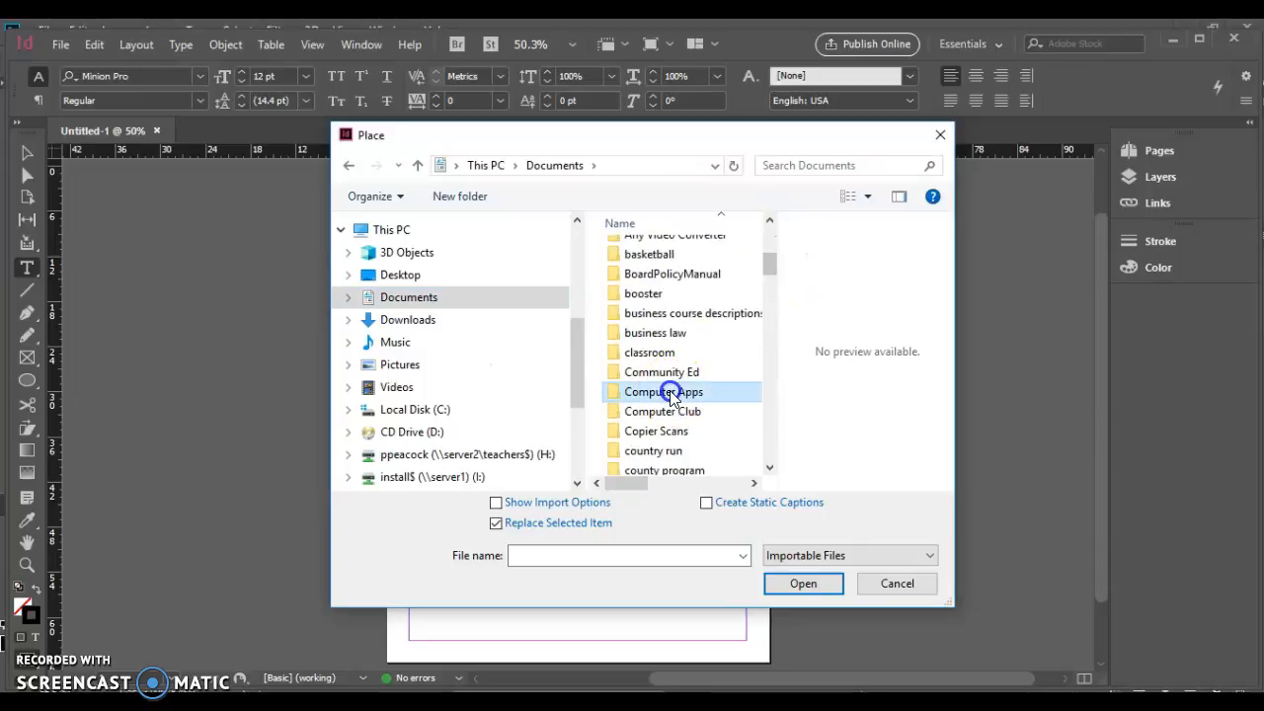
double_click(670, 392)
drag(770, 233, 768, 378)
click(651, 428)
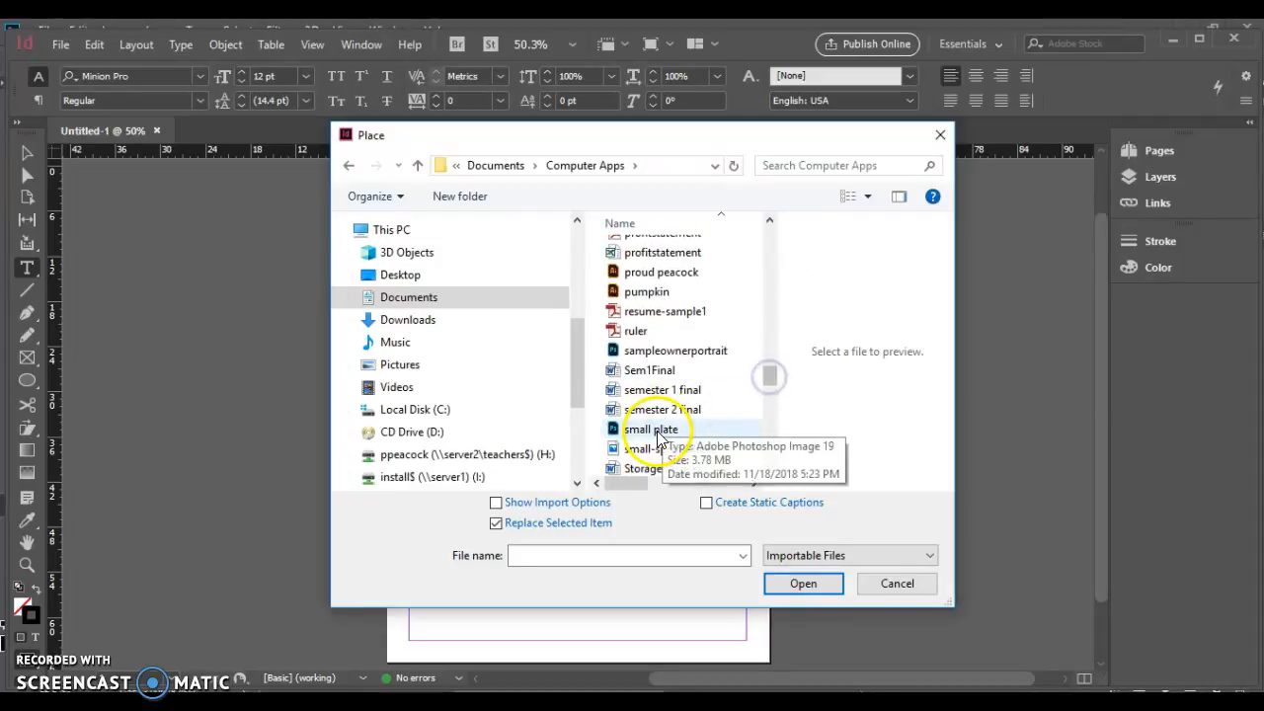
click(810, 584)
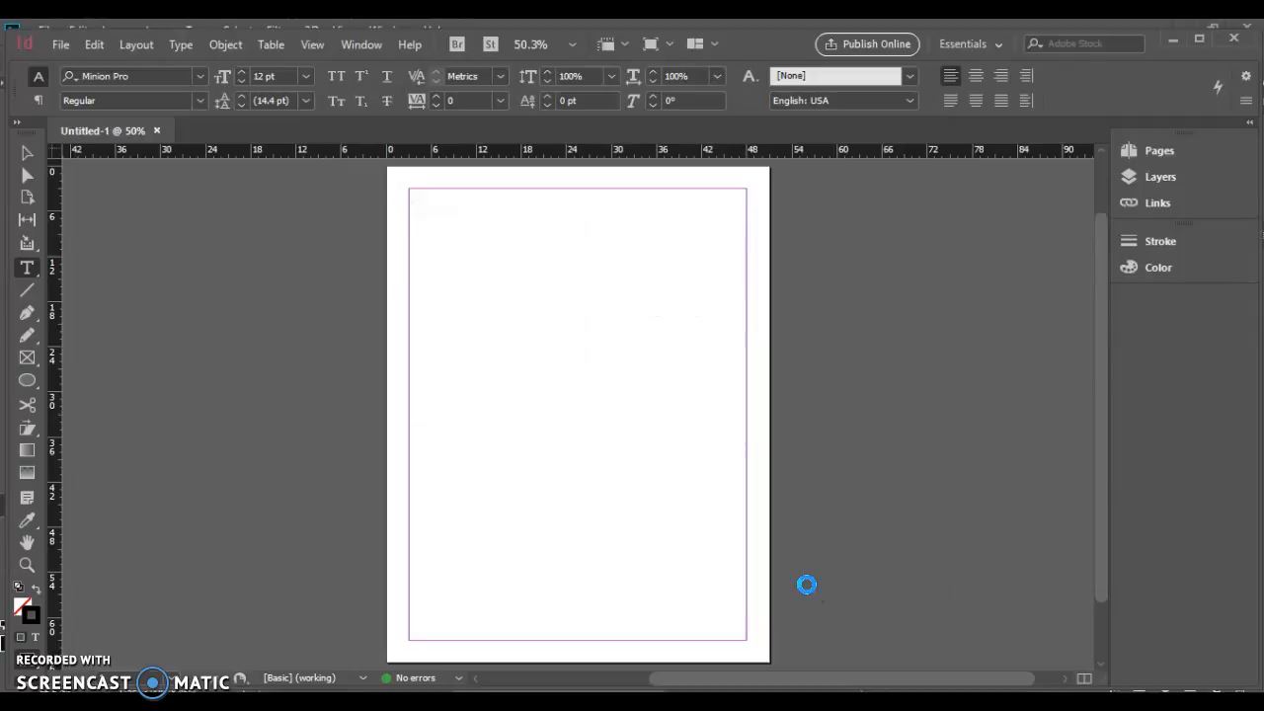
click(537, 424)
- Move the placed plate image up across the page with the Selection tool to about X -28p6, Y 5p0
click(903, 630)
click(22, 156)
drag(869, 621, 612, 451)
click(770, 543)
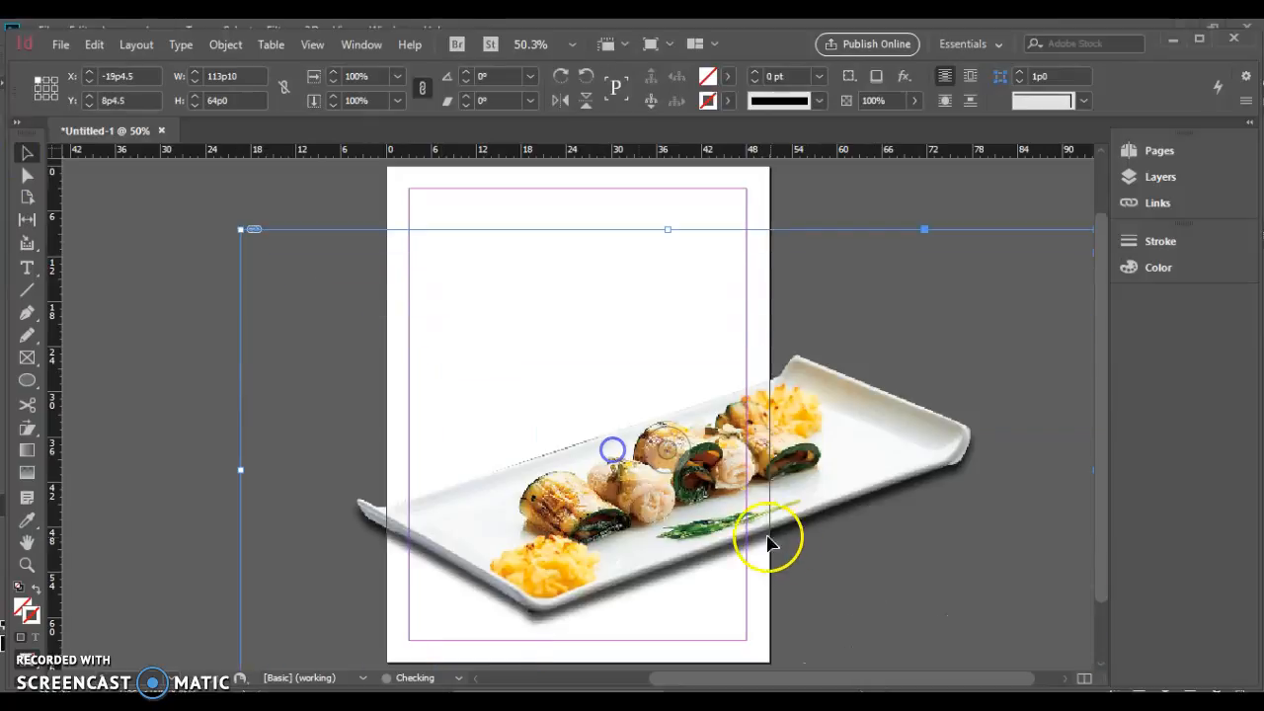
drag(737, 510, 690, 496)
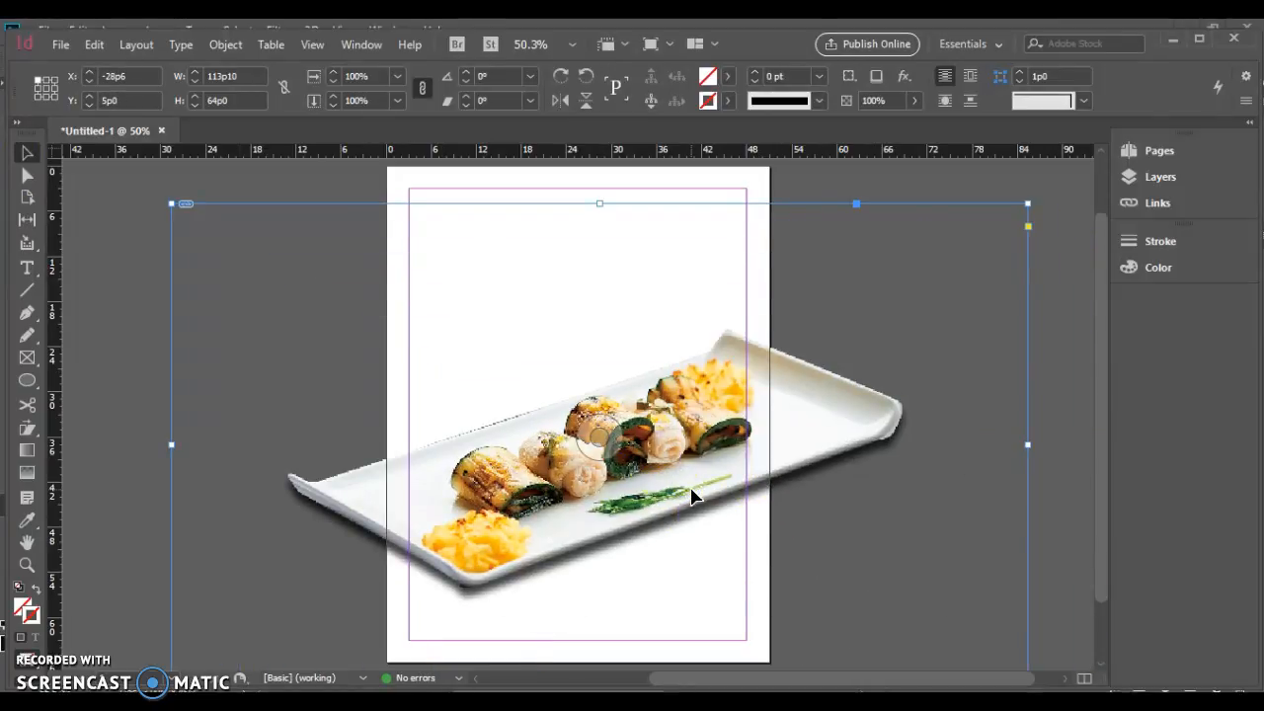
- Scale the plate image down to about 68 by 38 picas and move it to about X 6p9, Y 14p7
click(170, 203)
drag(170, 203, 375, 441)
drag(701, 513, 596, 460)
drag(372, 317, 480, 451)
drag(715, 527, 687, 491)
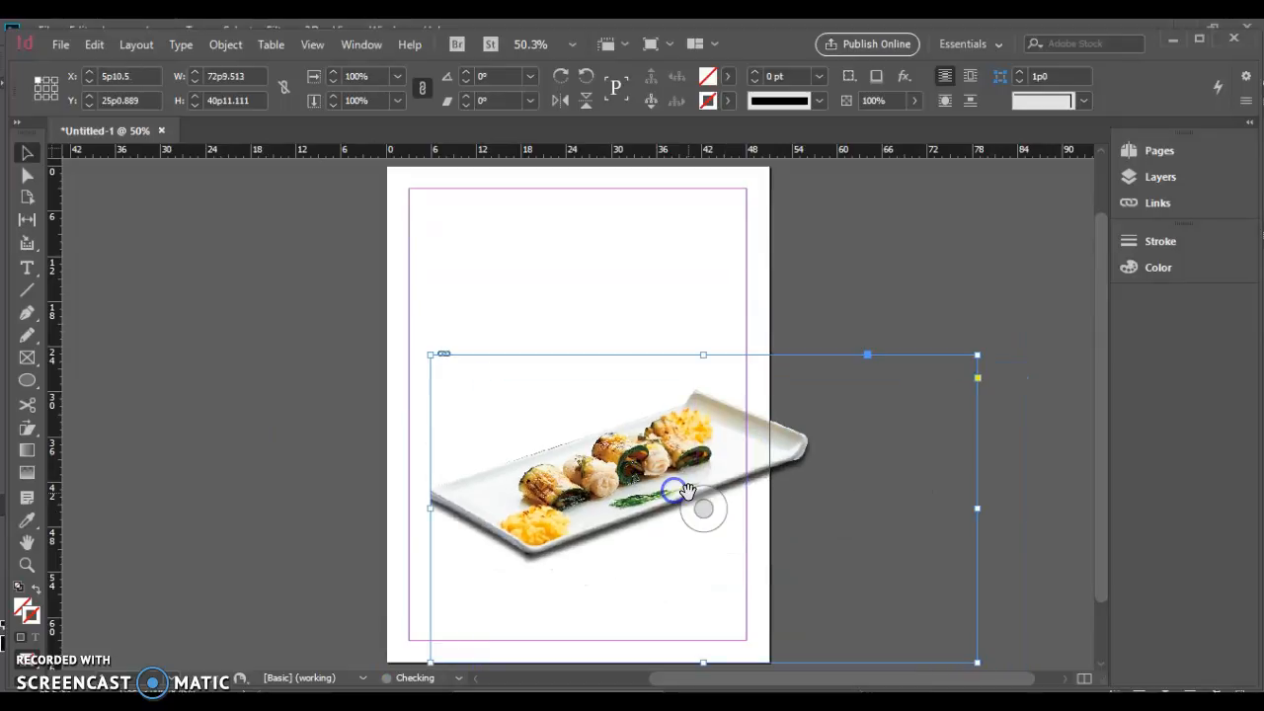
drag(429, 355, 468, 415)
drag(663, 509, 652, 431)
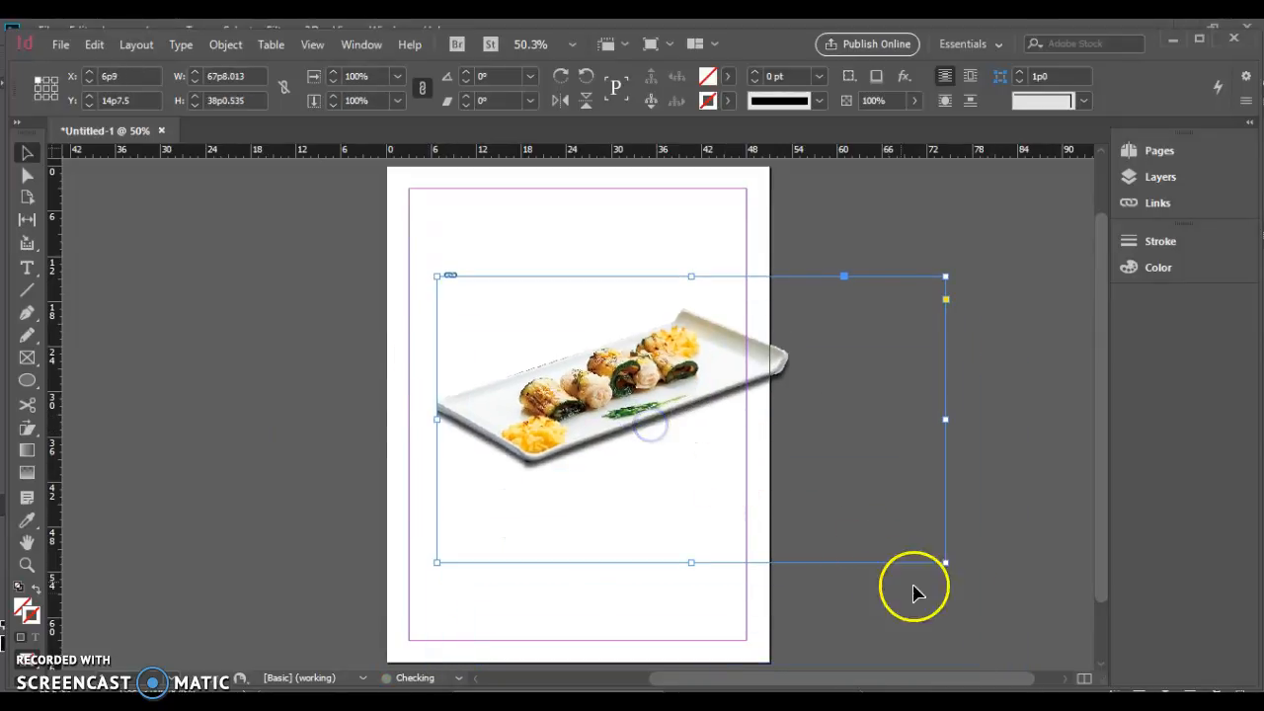
- Crop the empty area beyond and below the plate from the image frame and extend its left edge past the plate's tip
click(958, 572)
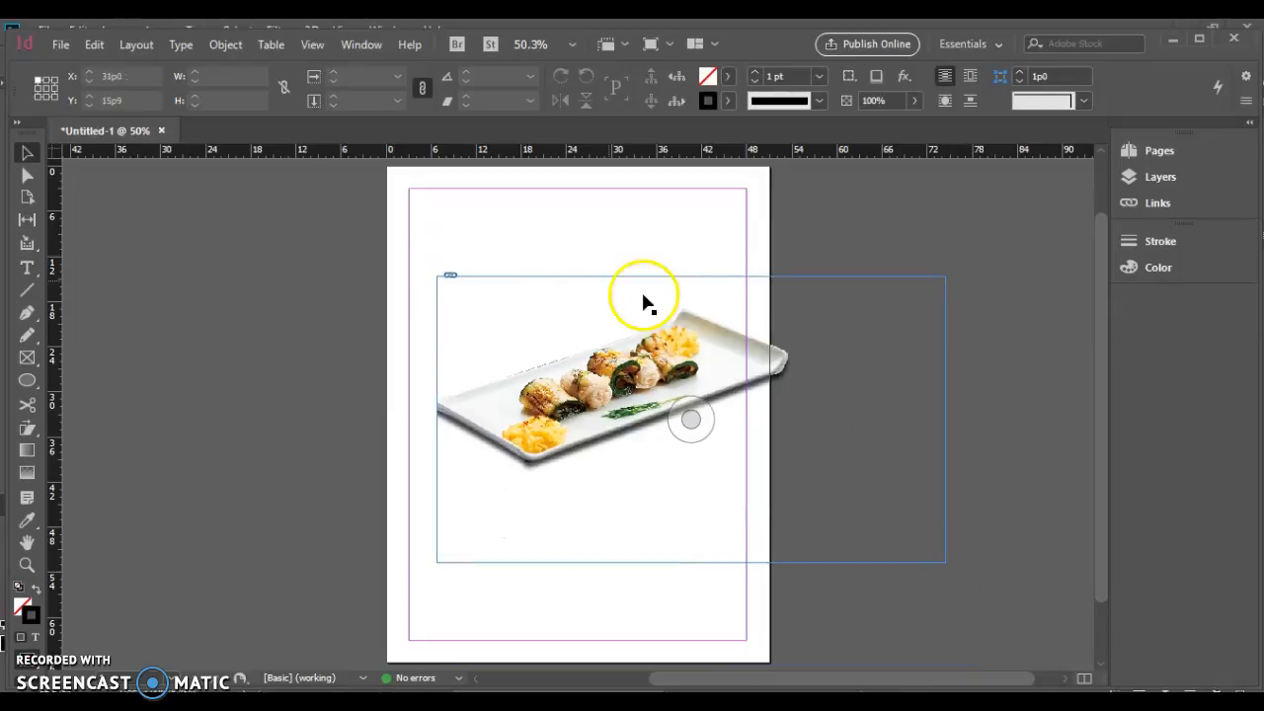
click(477, 424)
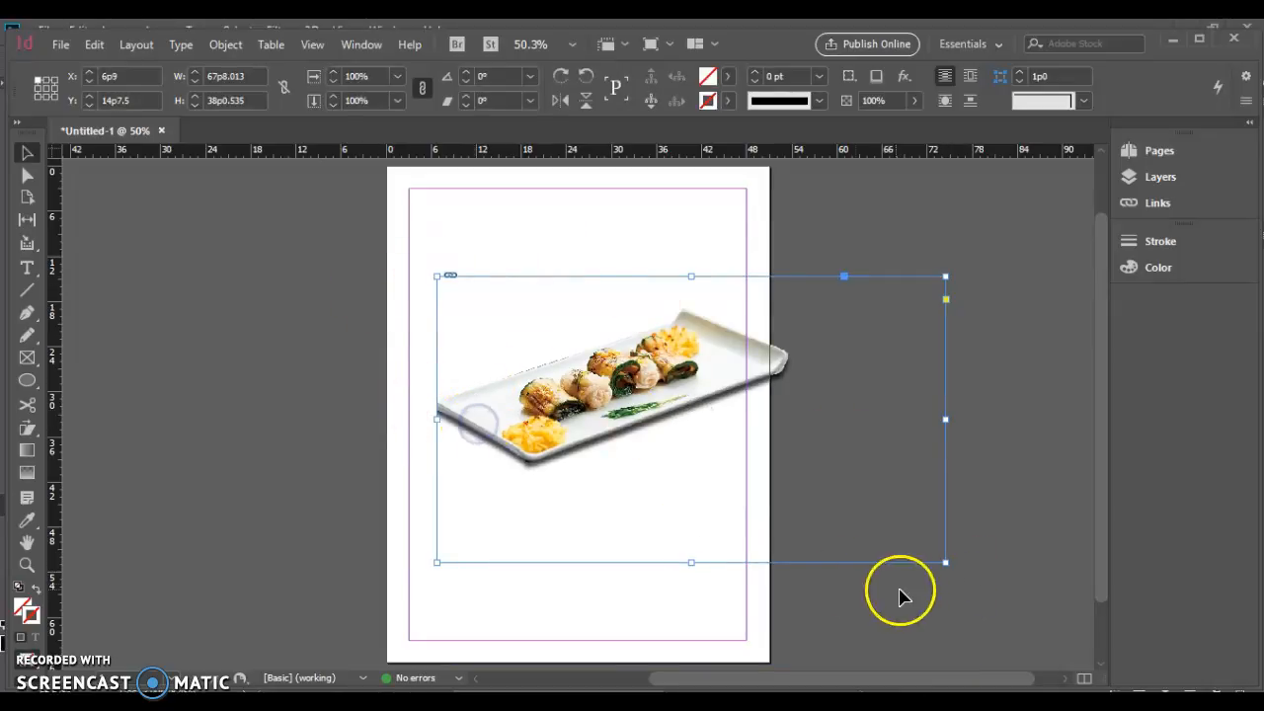
drag(943, 562, 799, 478)
drag(431, 376, 415, 375)
click(332, 358)
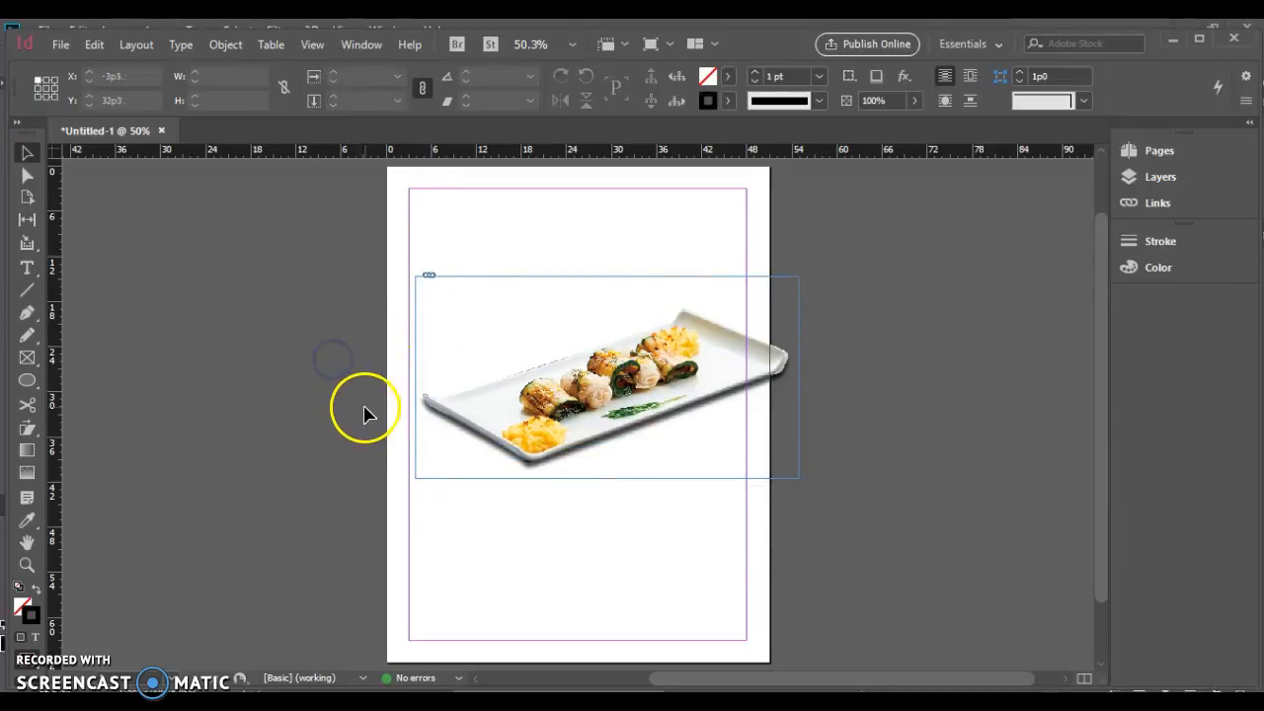
- Draw a rectangle about 52 by 25 picas across the upper part of the page with a black fill and no stroke
click(28, 360)
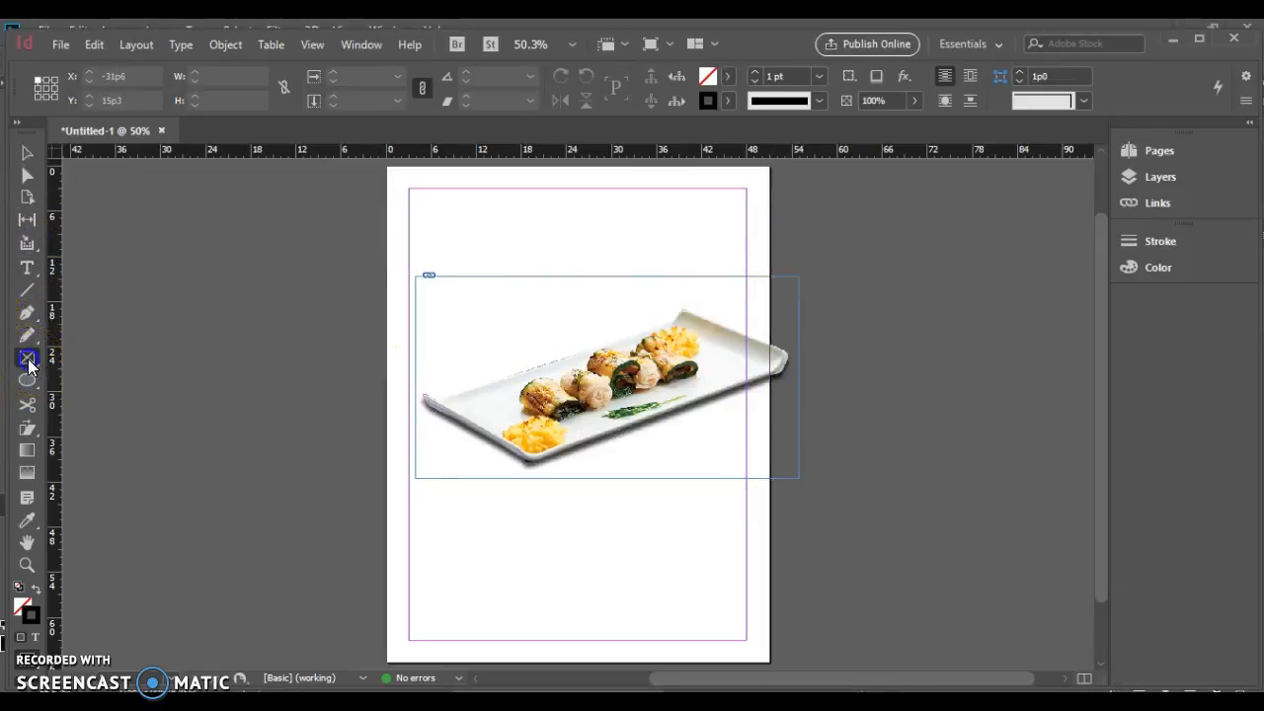
click(28, 361)
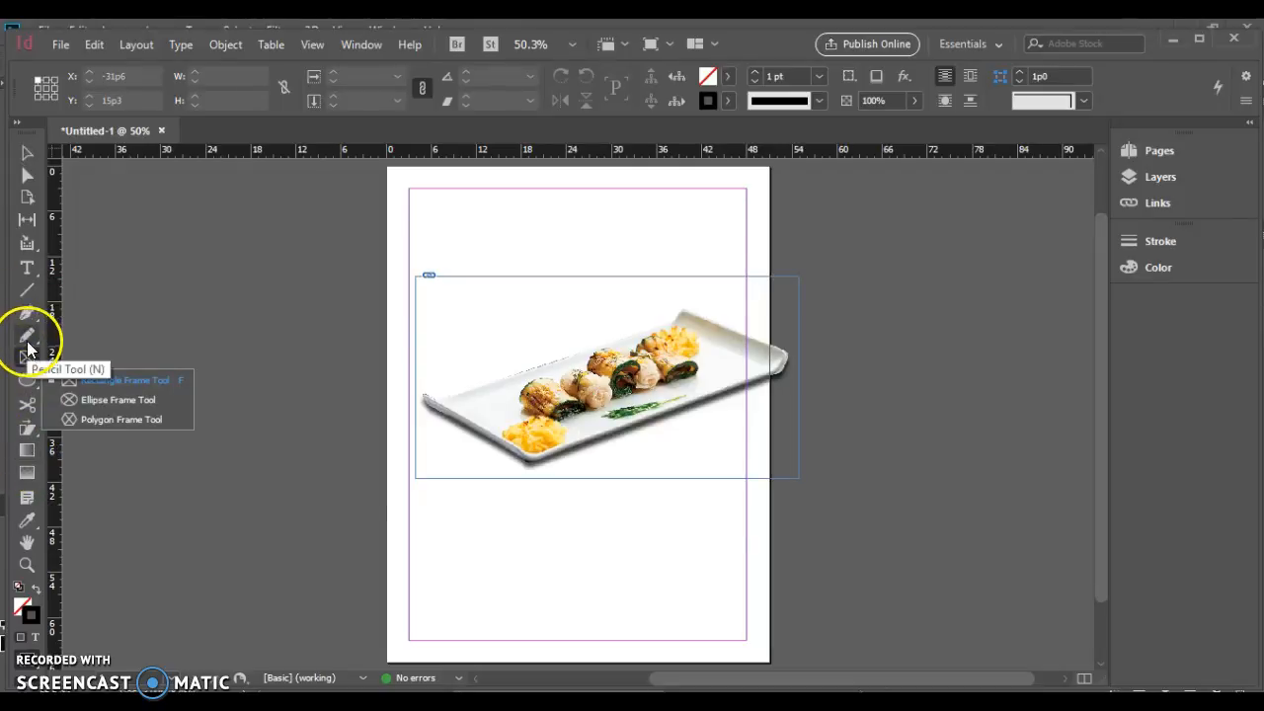
click(31, 380)
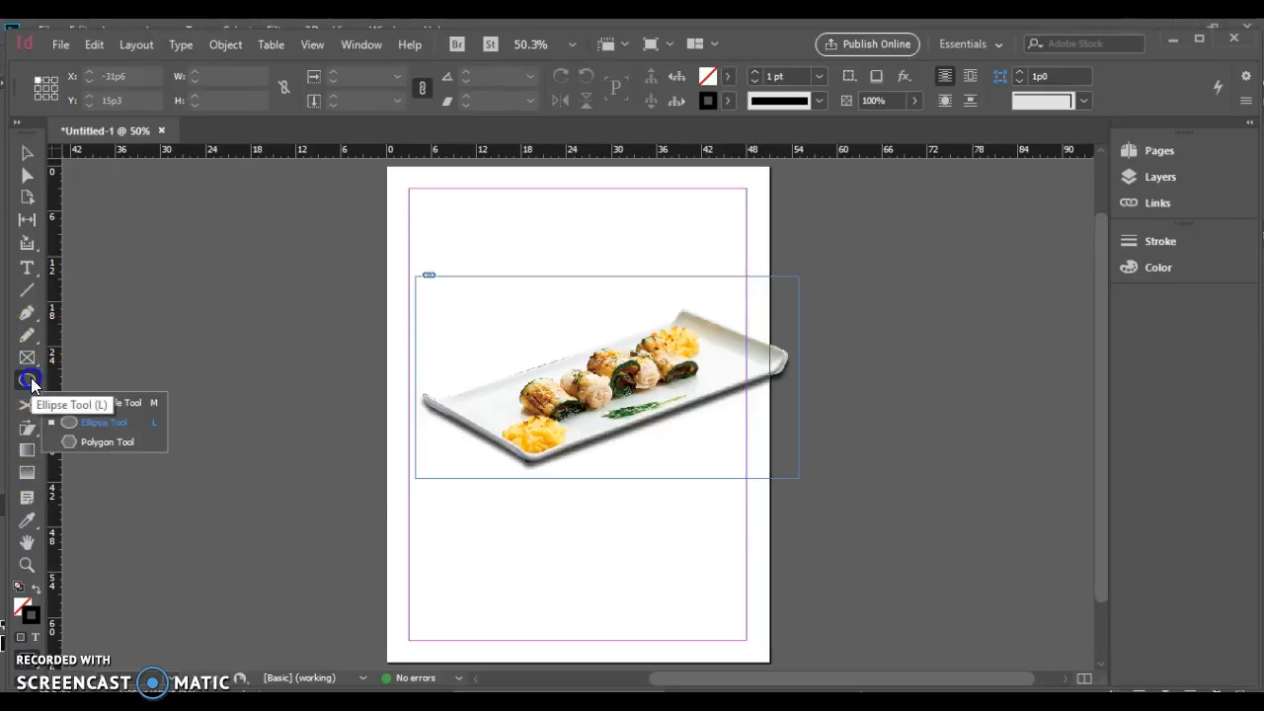
click(104, 403)
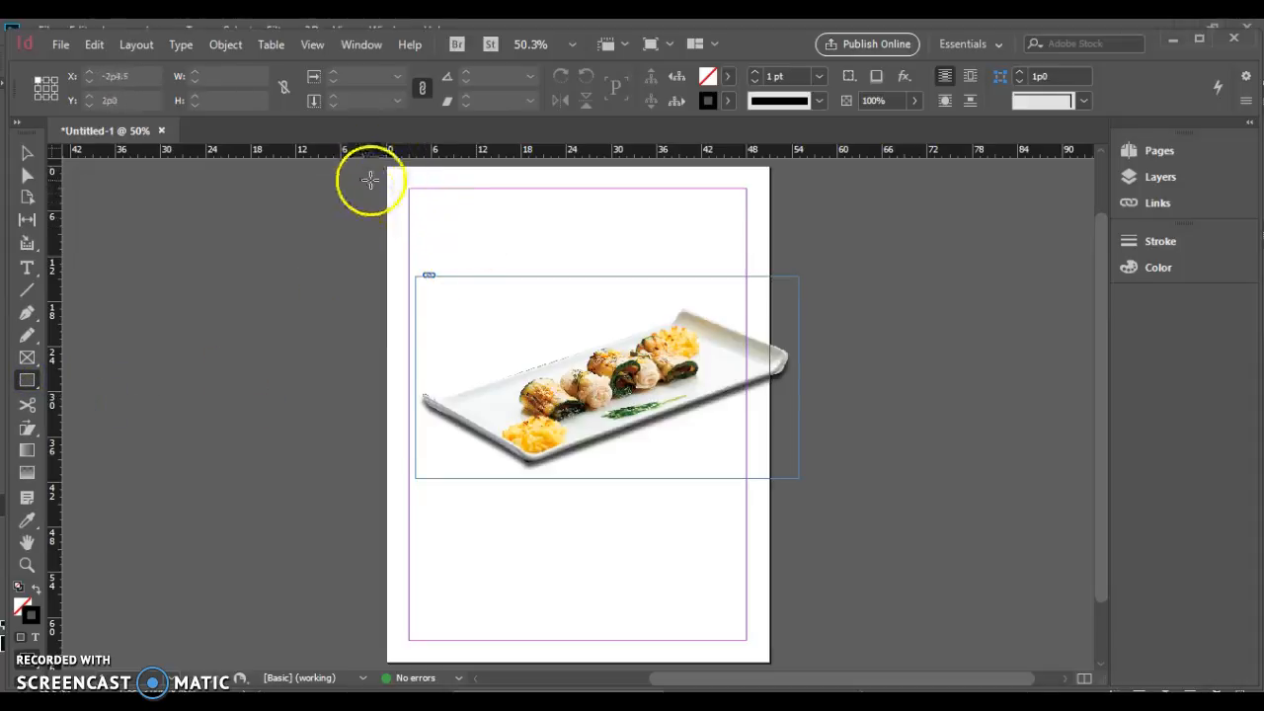
drag(377, 164, 772, 352)
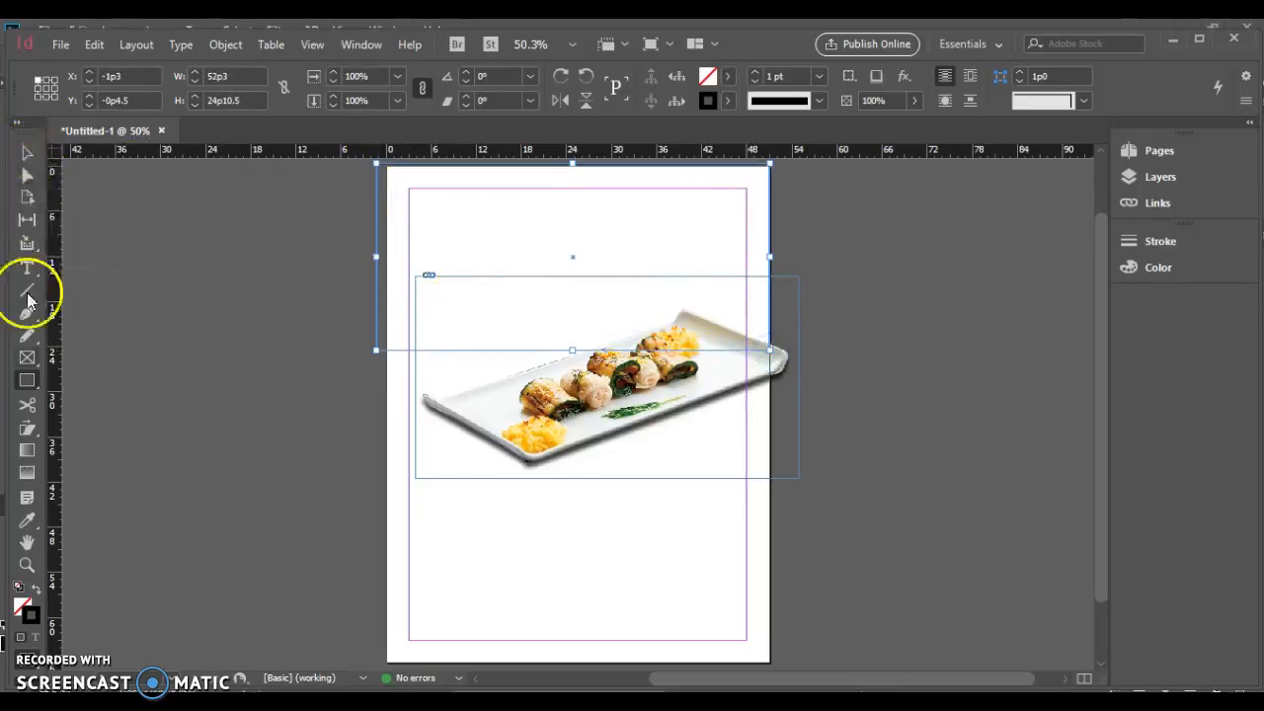
click(36, 589)
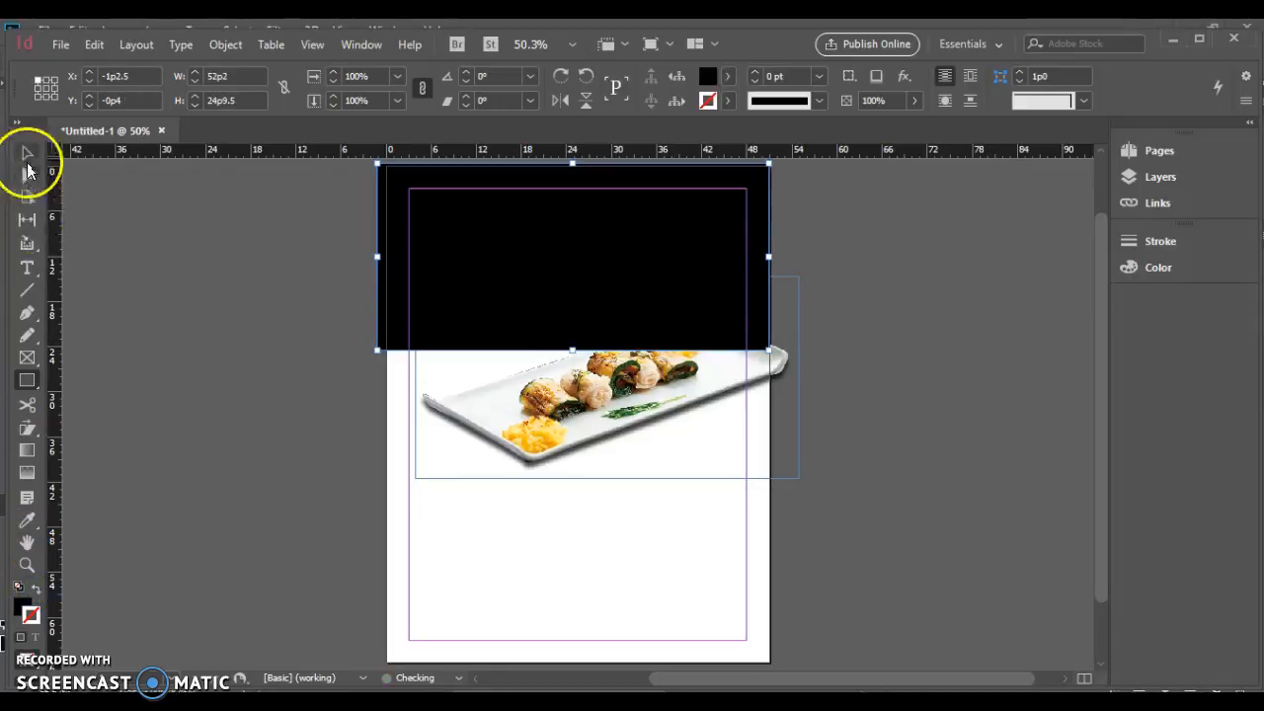
- Send the black rectangle behind the plate image using the Selection tool
click(27, 155)
click(148, 256)
right_click(526, 268)
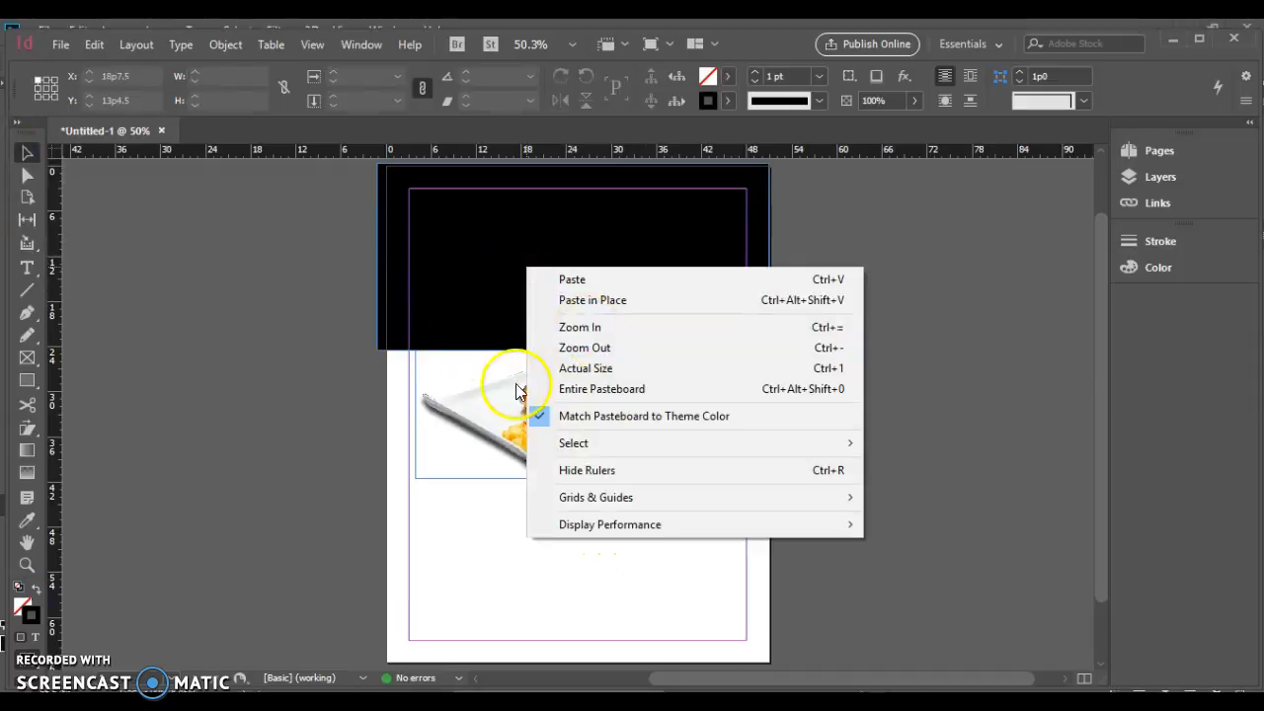
click(495, 251)
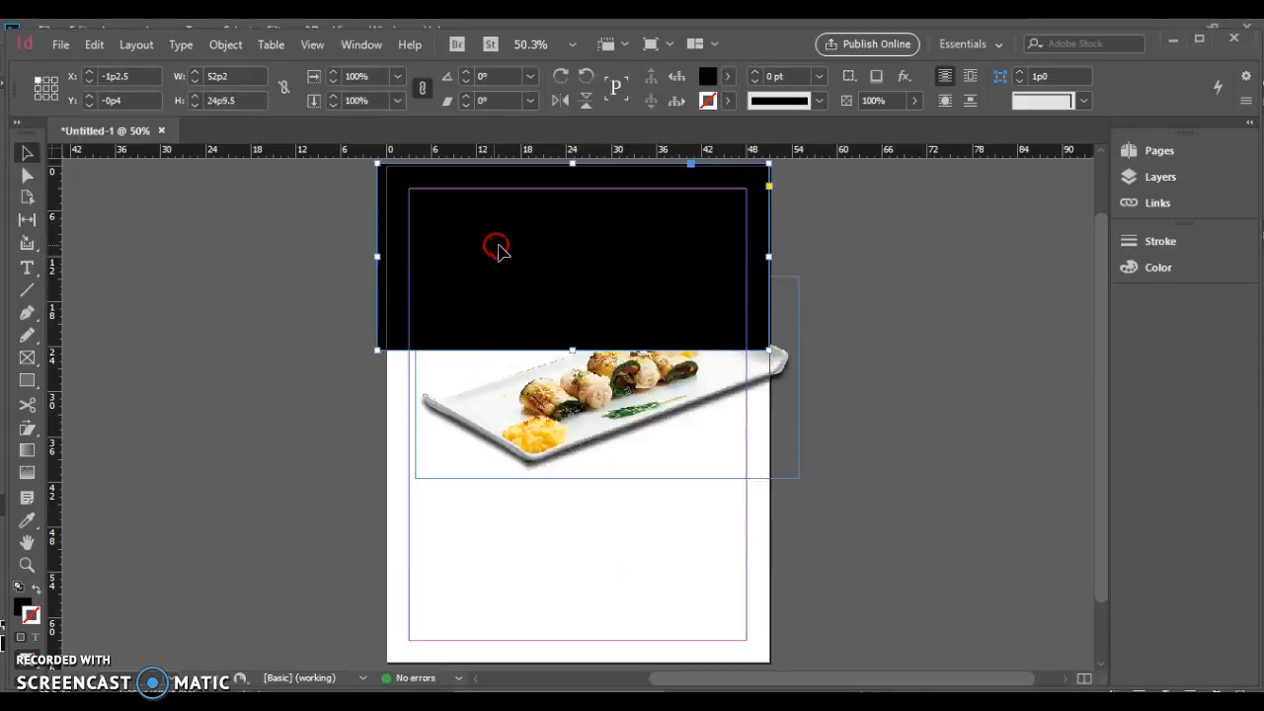
right_click(497, 250)
mouse_move(640, 351)
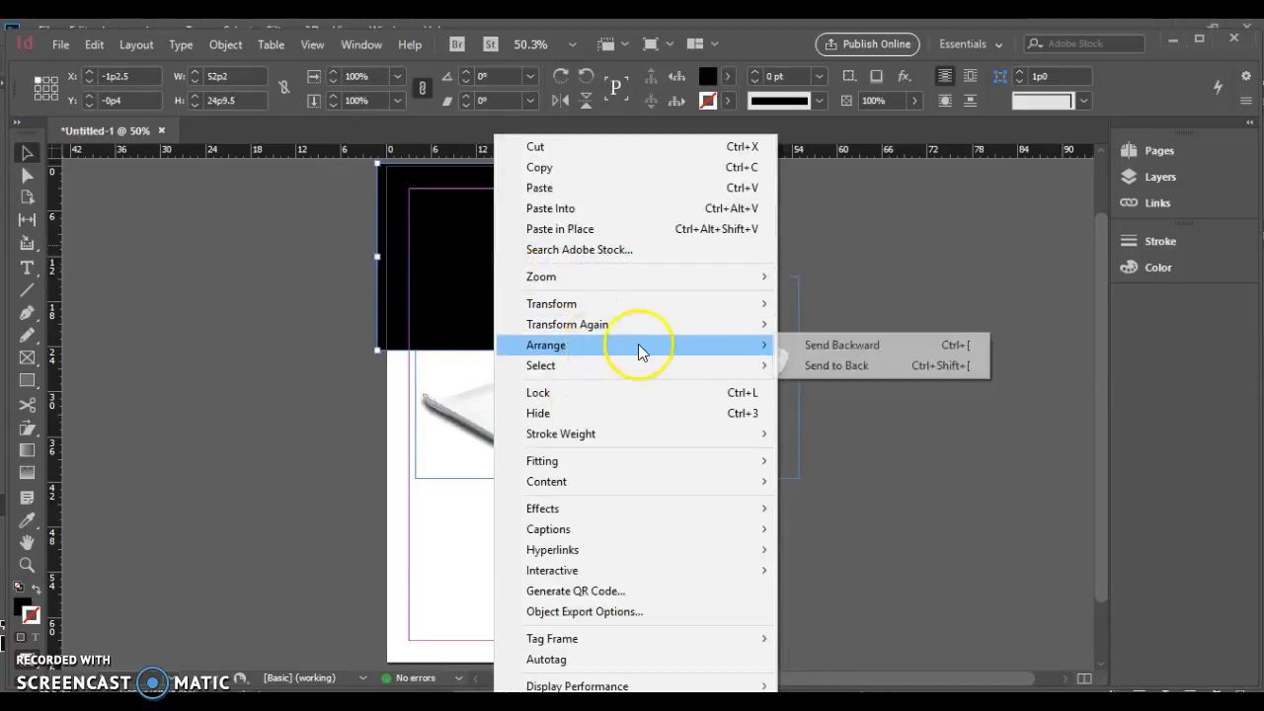
click(836, 363)
click(345, 361)
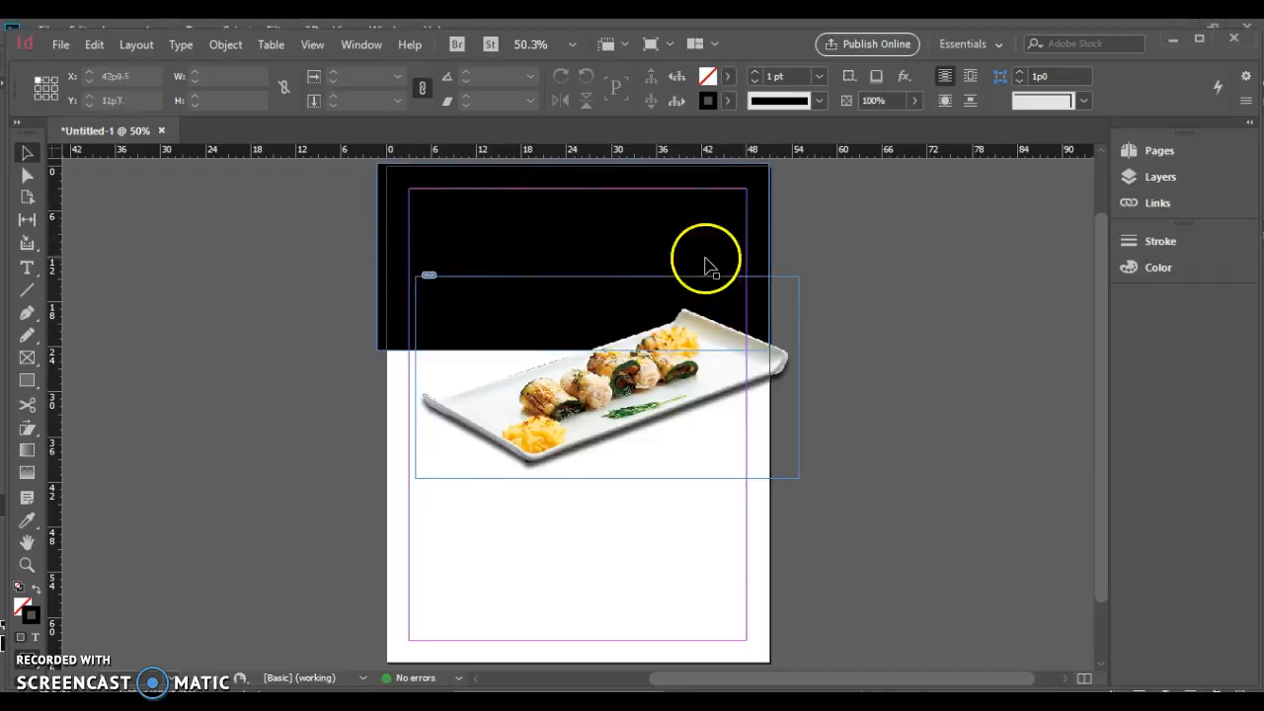
- Change both the horizontal and vertical ruler units to inches
right_click(624, 150)
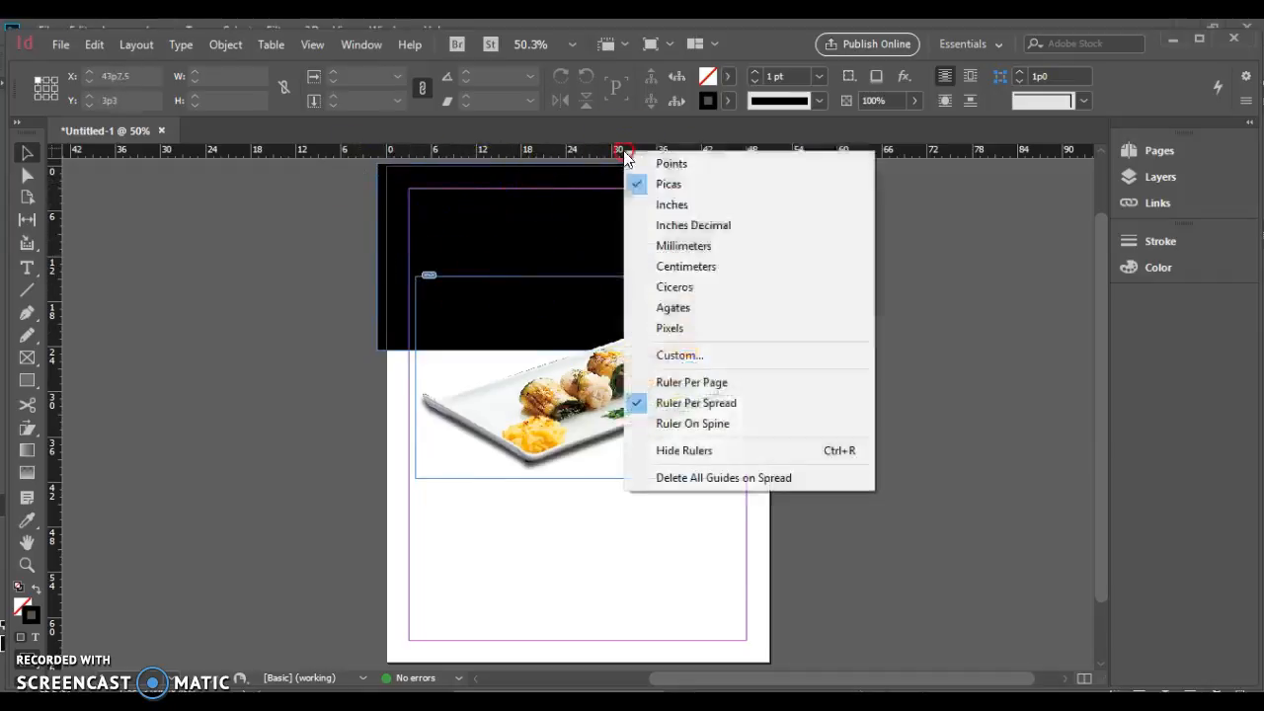
click(666, 203)
drag(482, 151, 413, 191)
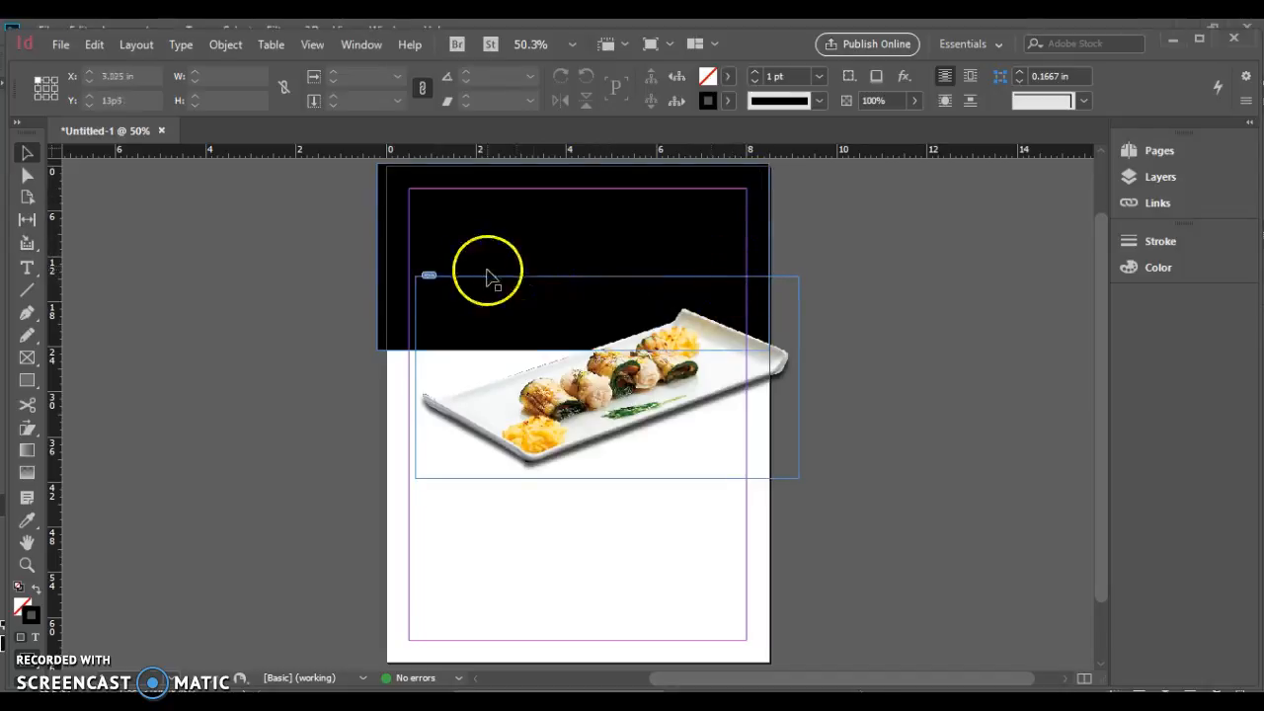
right_click(57, 234)
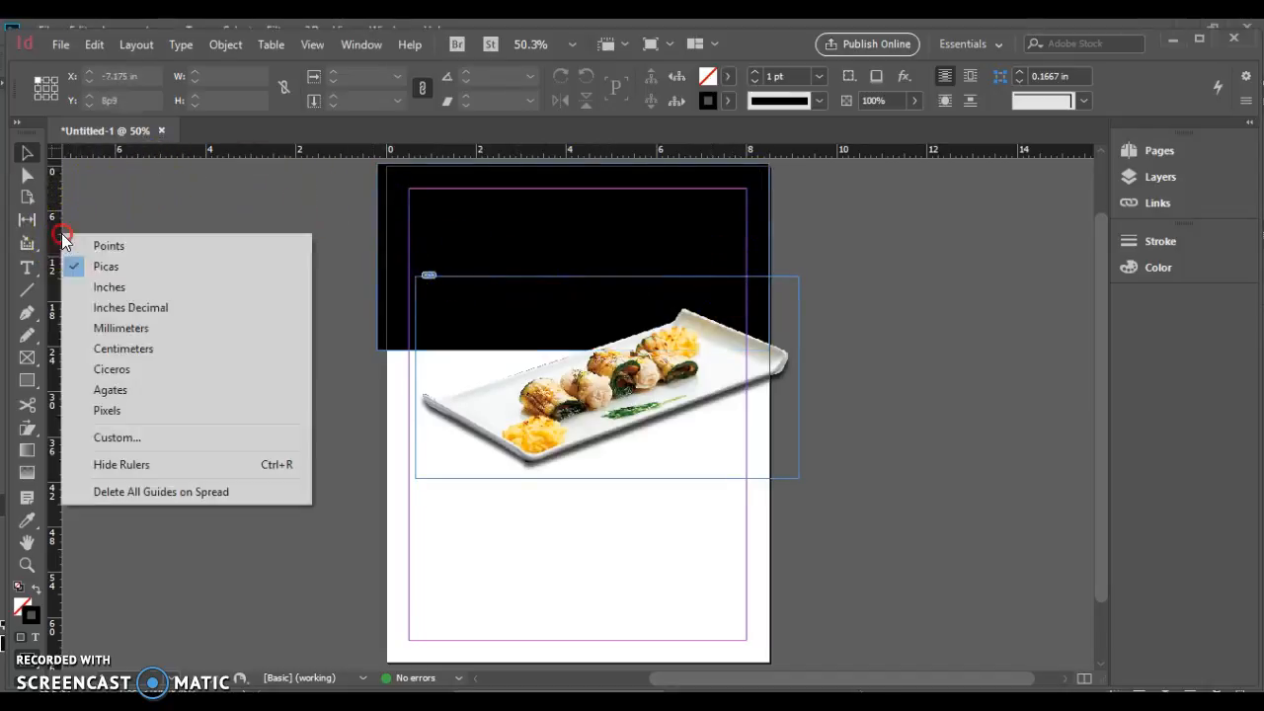
click(89, 284)
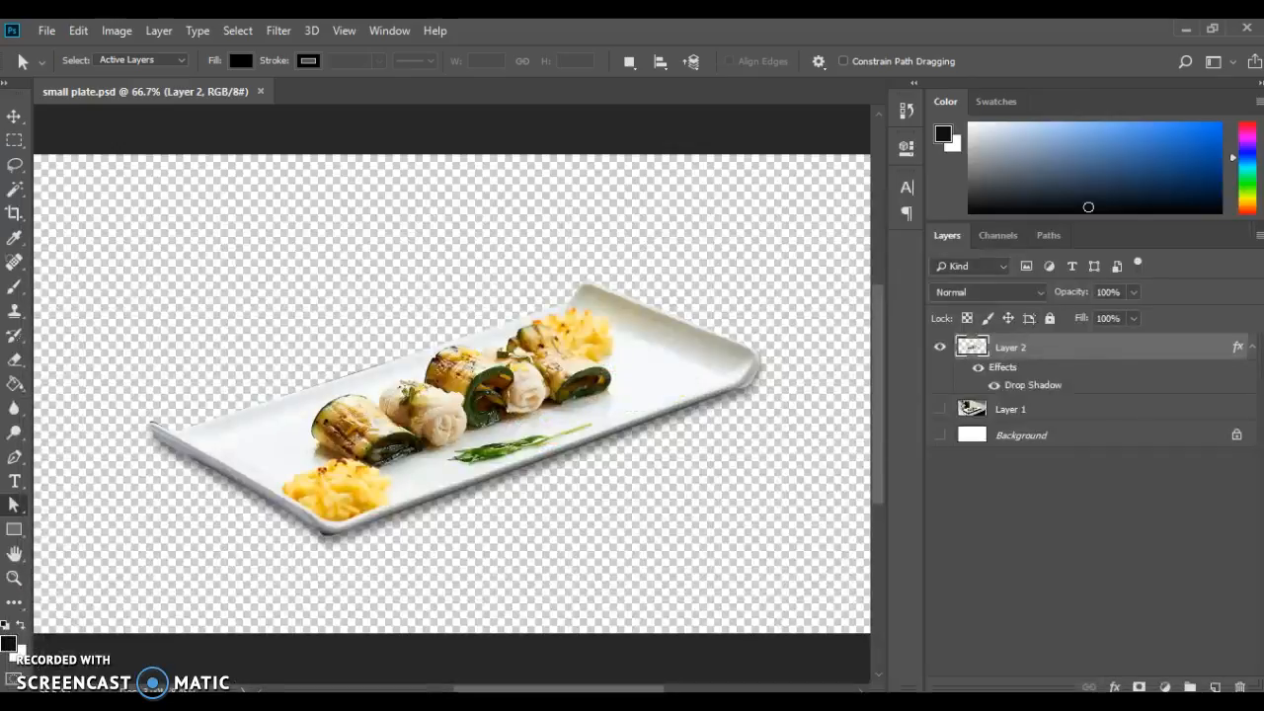
- Switch to Photoshop and create a new document 7.5 inches wide and 3 inches high at 300 pixels/inch with a white background
click(47, 31)
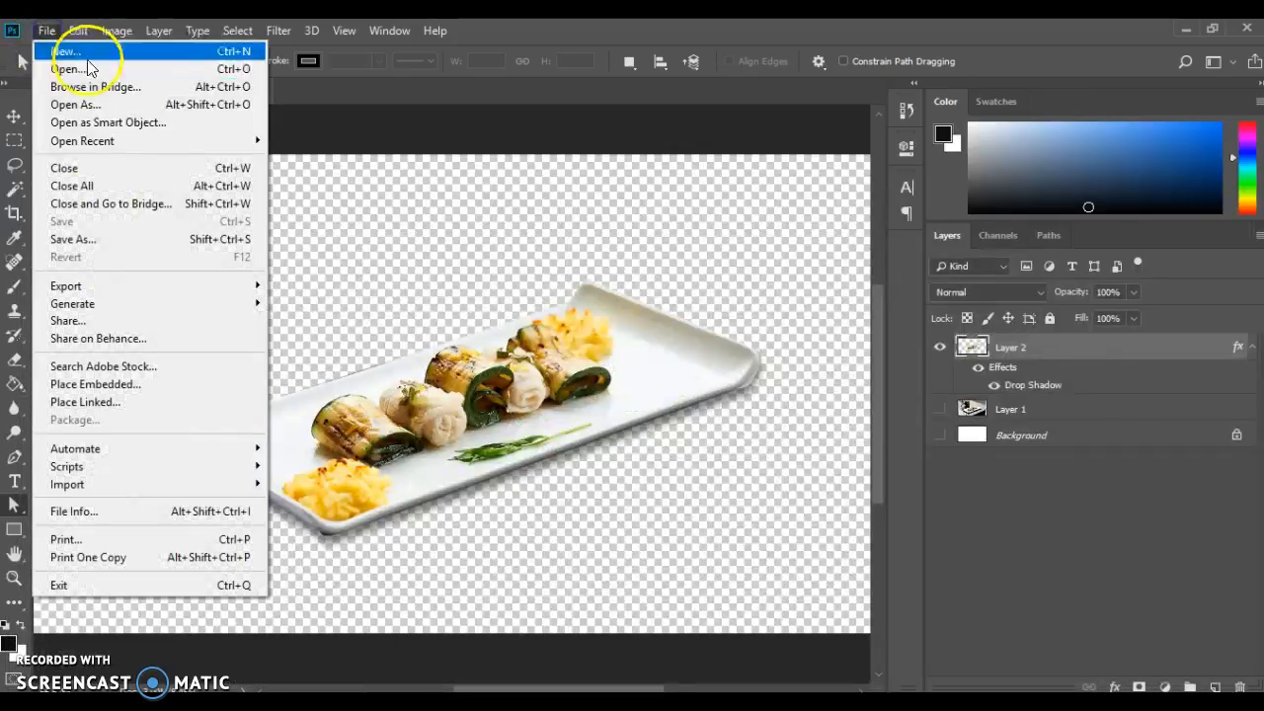
click(87, 57)
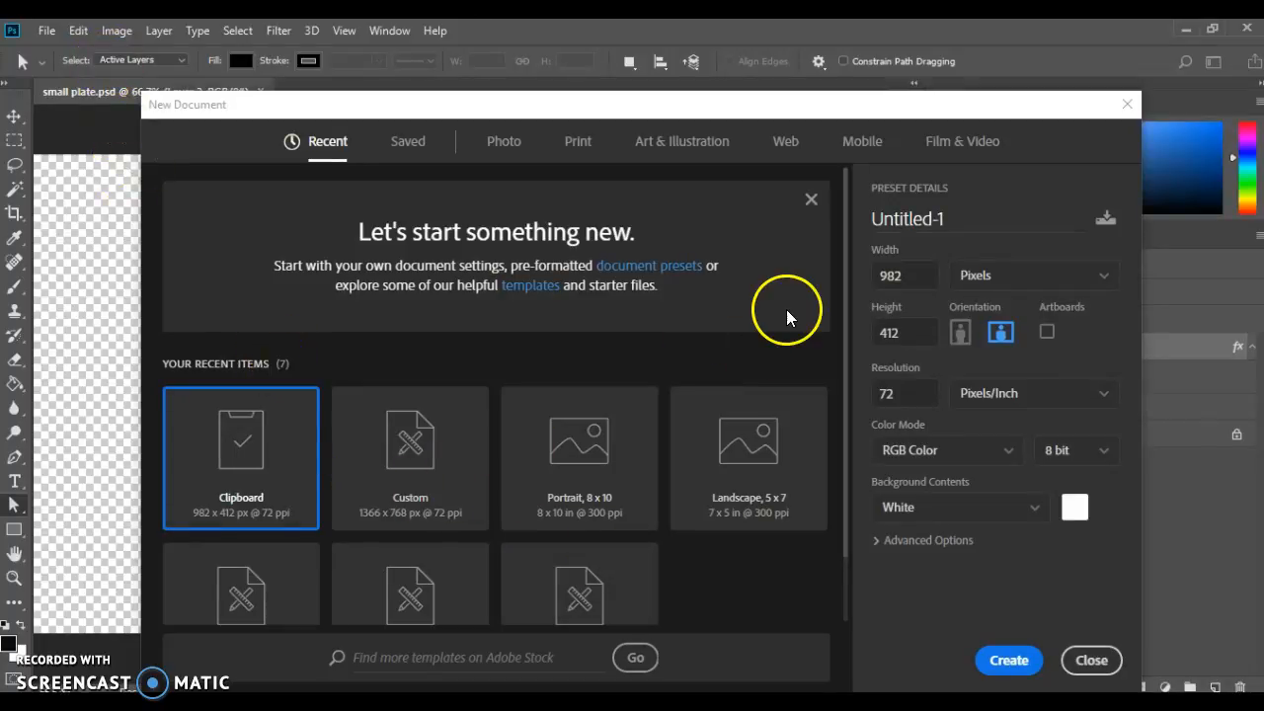
click(1109, 279)
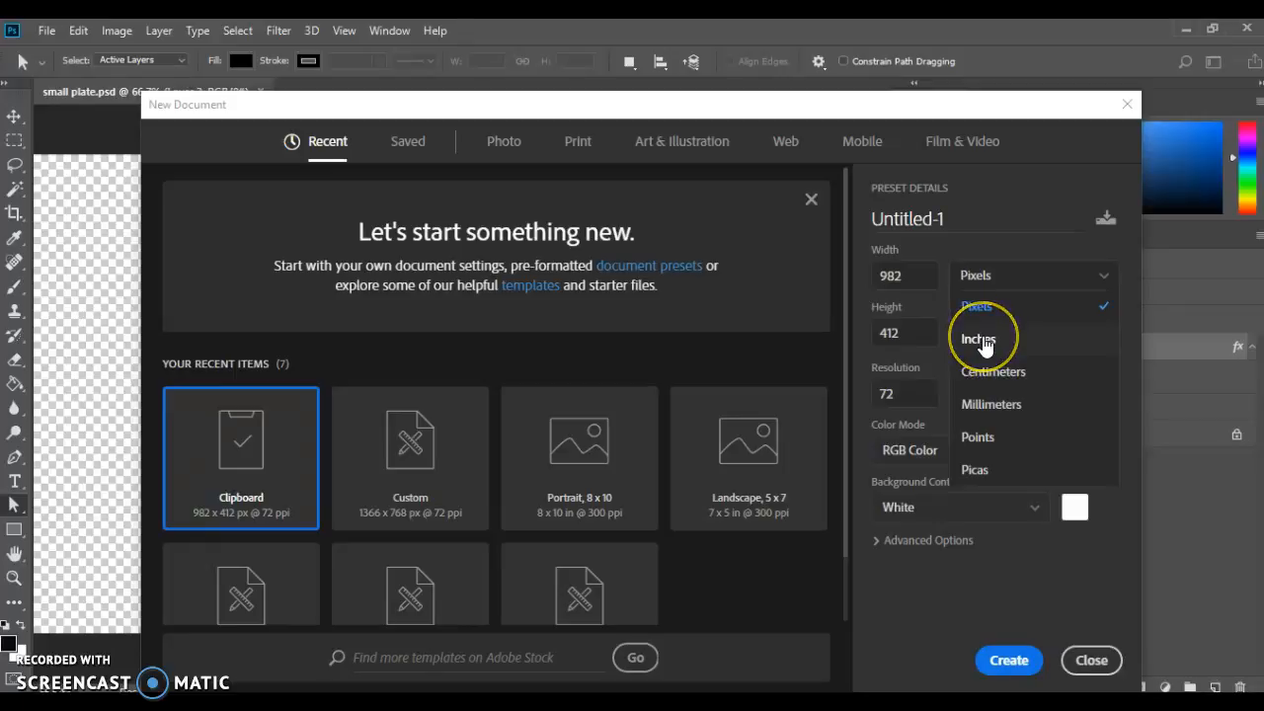
click(978, 339)
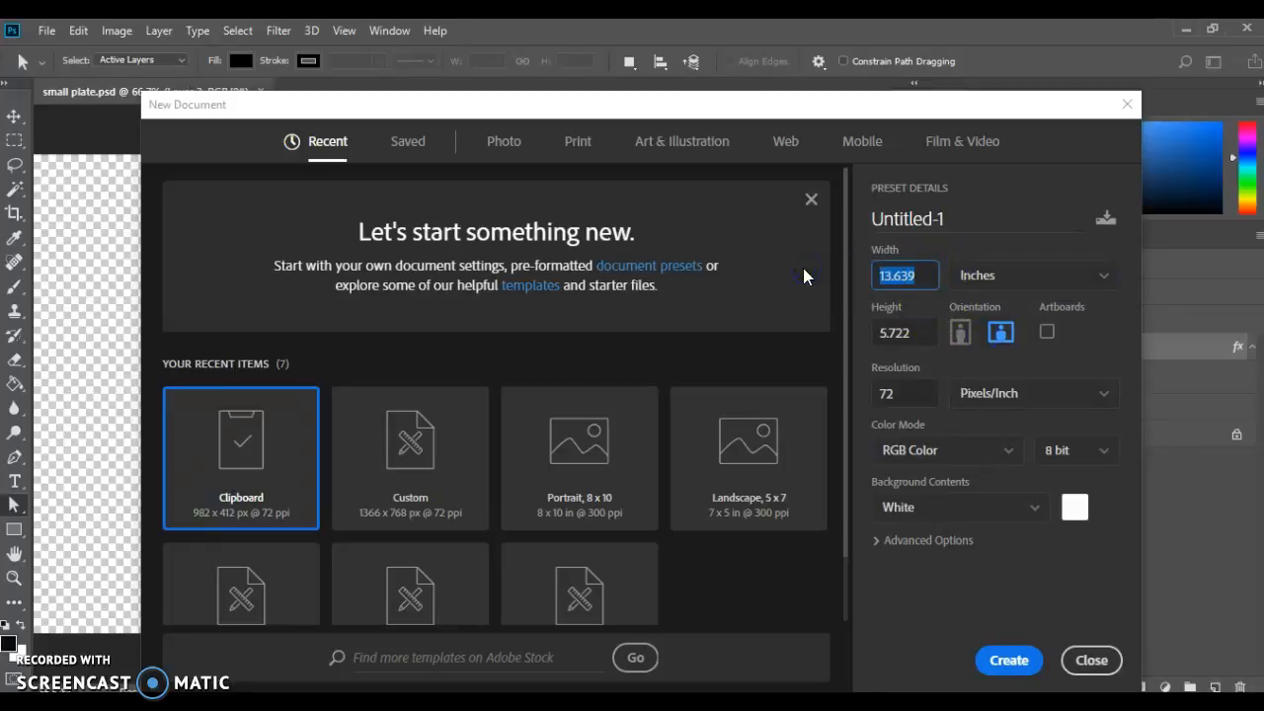
click(922, 332)
drag(915, 337, 855, 335)
text(3)
click(905, 395)
text(300)
click(854, 370)
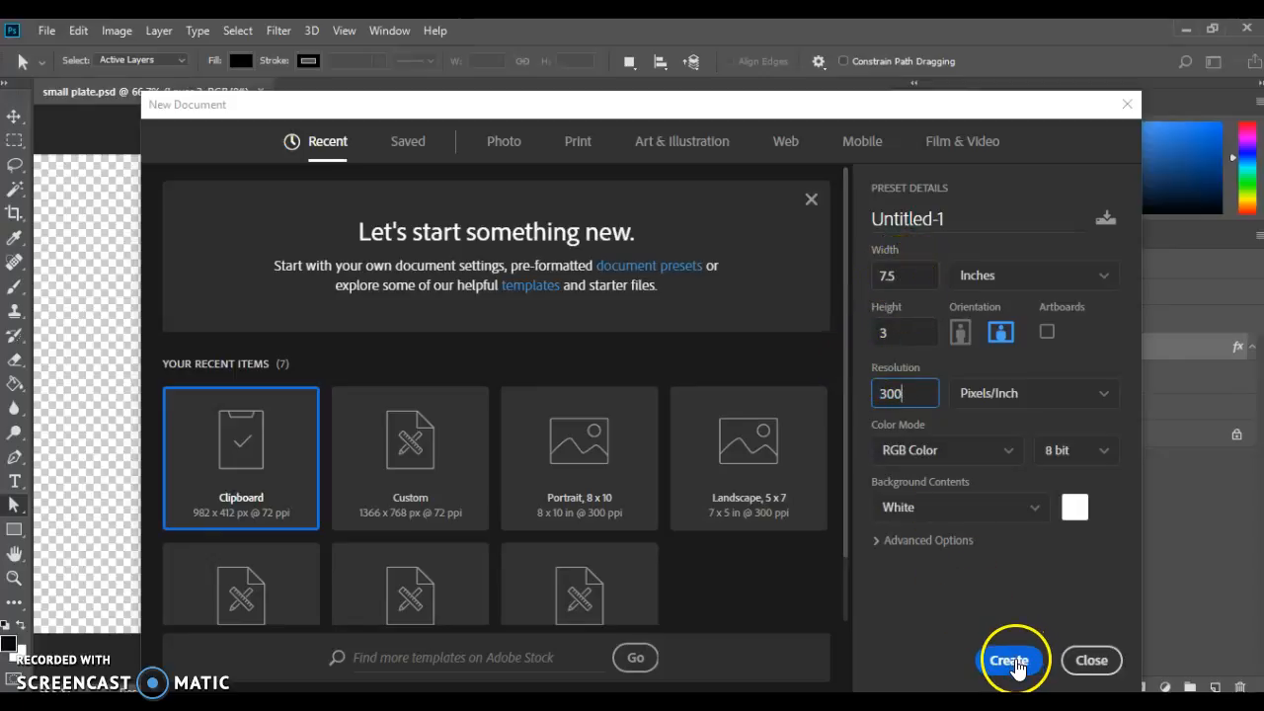
click(1011, 662)
key(ctrl+Tab)
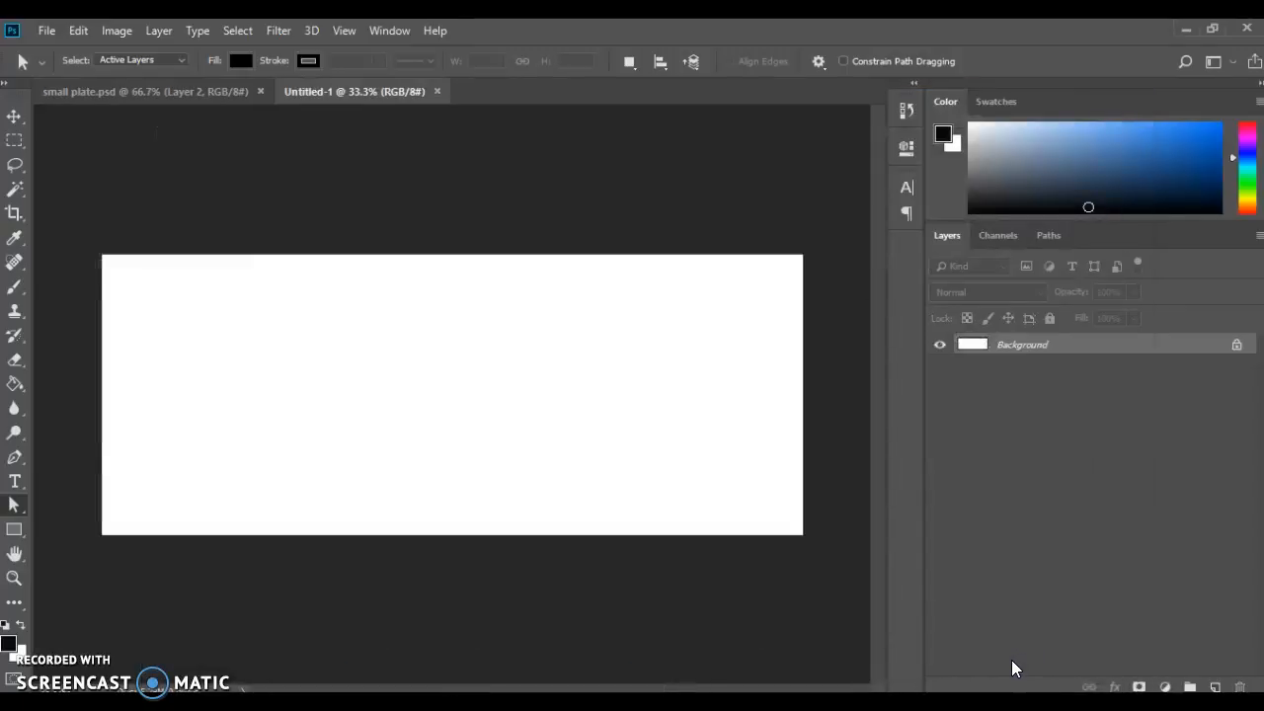
- Add the heading "Tapas & Trivisa" in Arial Black at 72 pt and move it close to the canvas's left edge
click(15, 482)
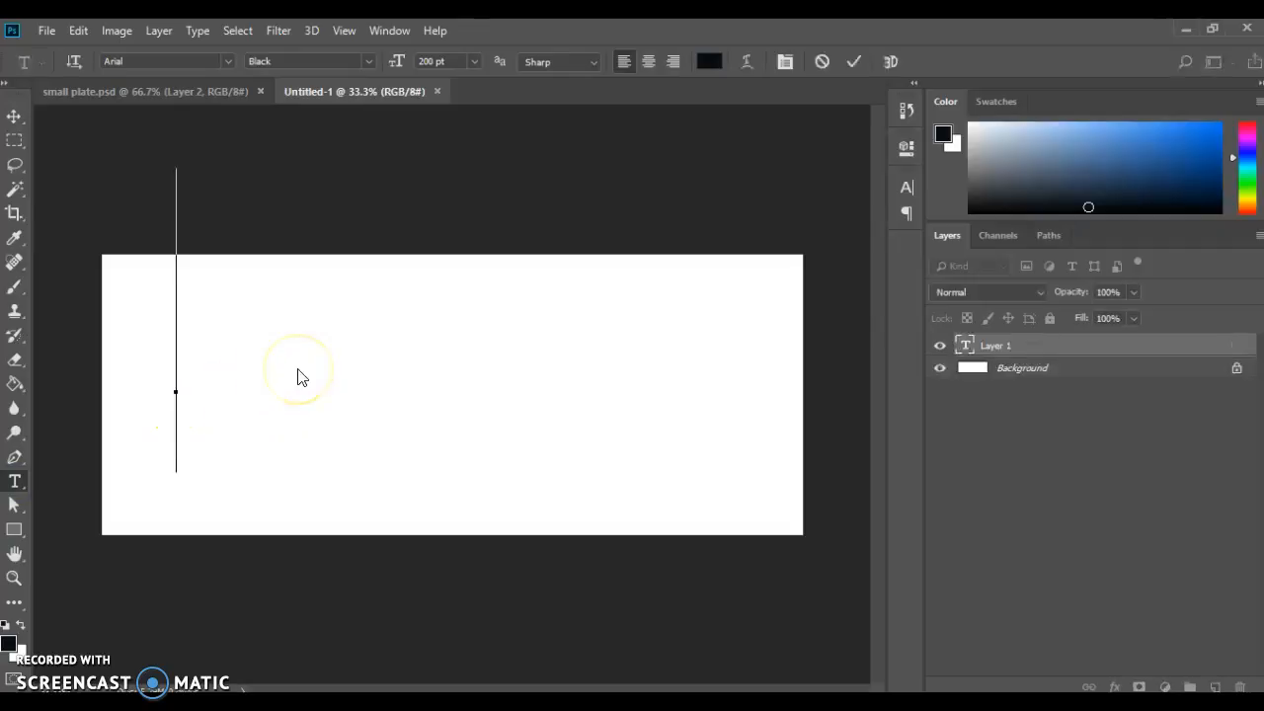
text(TAPA)
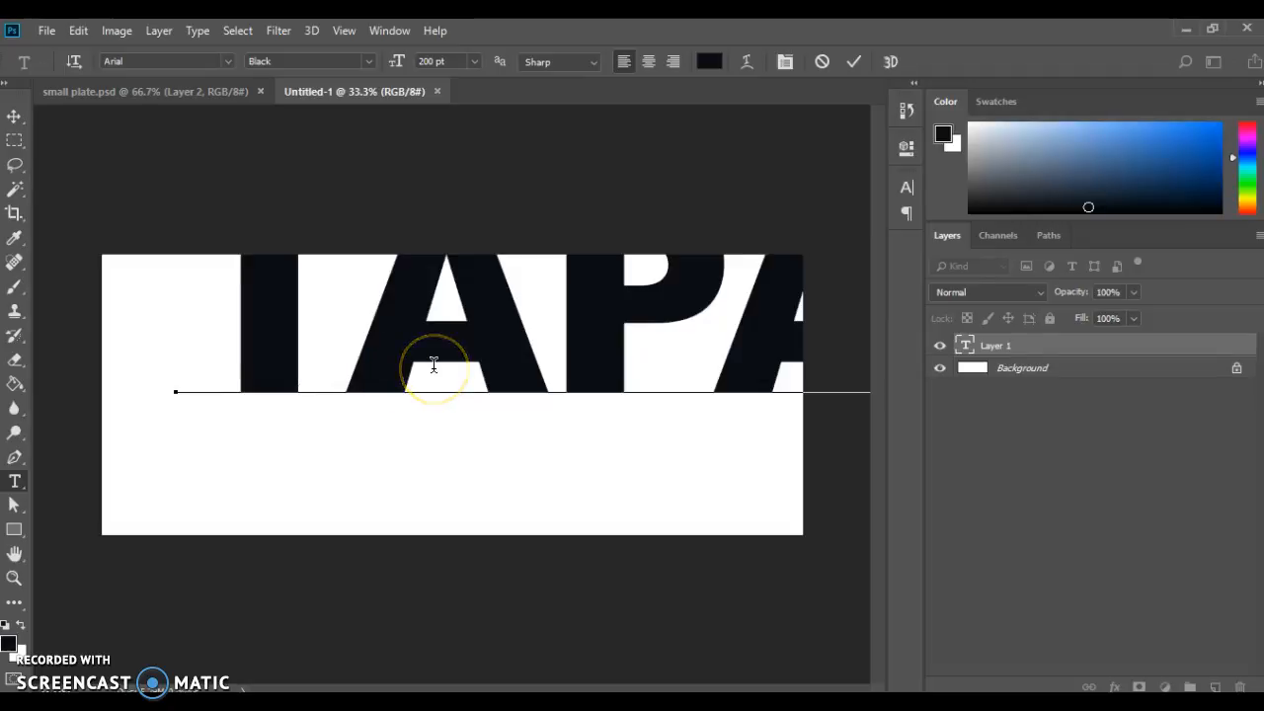
key(ctrl+a)
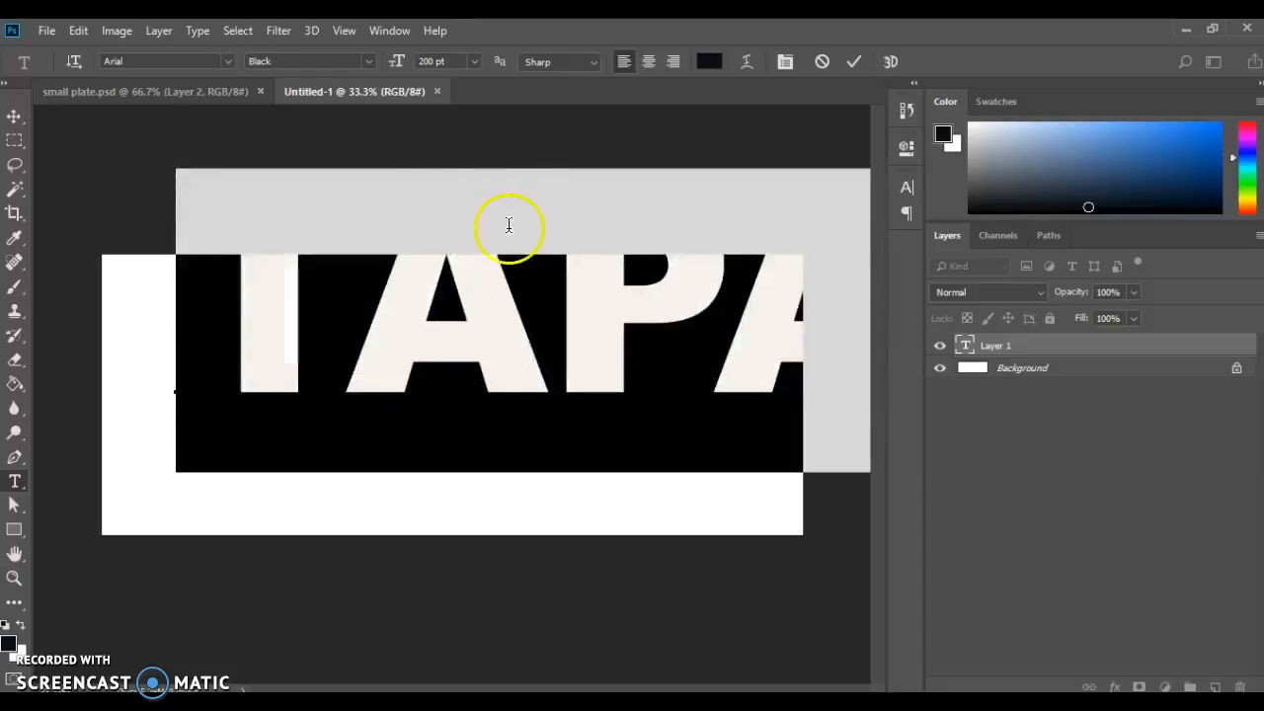
click(473, 60)
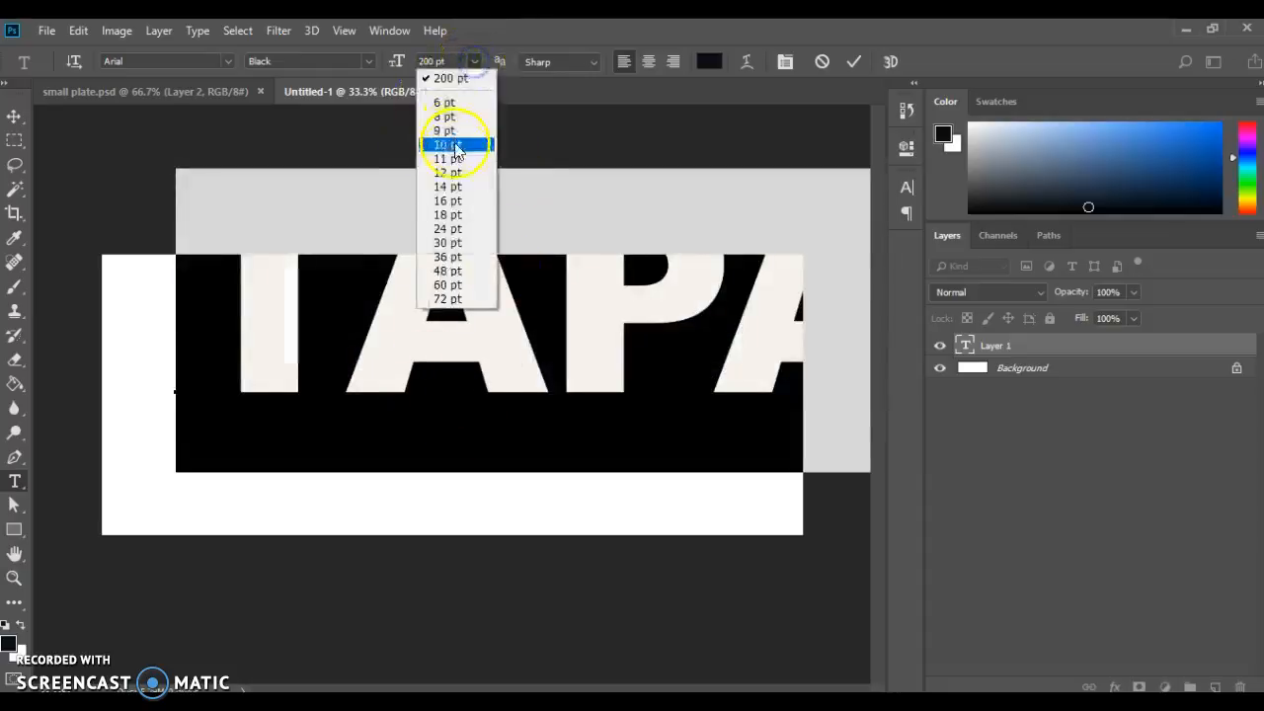
click(460, 300)
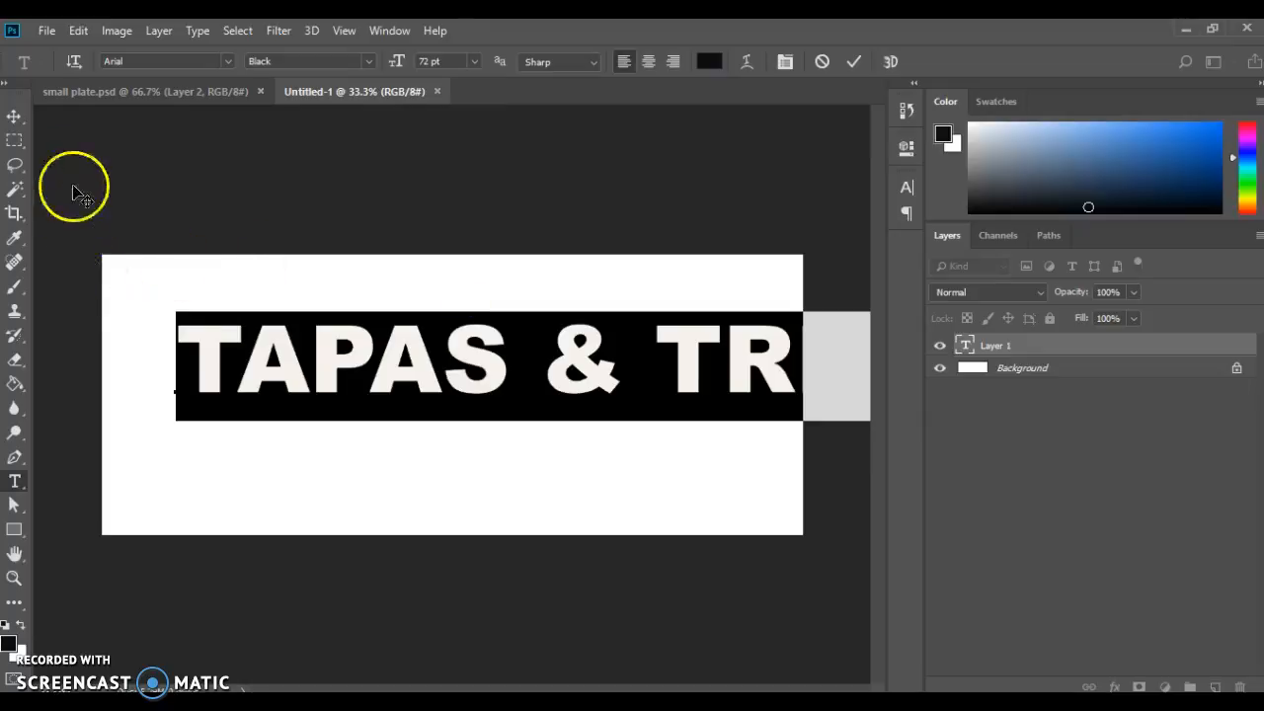
click(14, 116)
drag(446, 388, 393, 392)
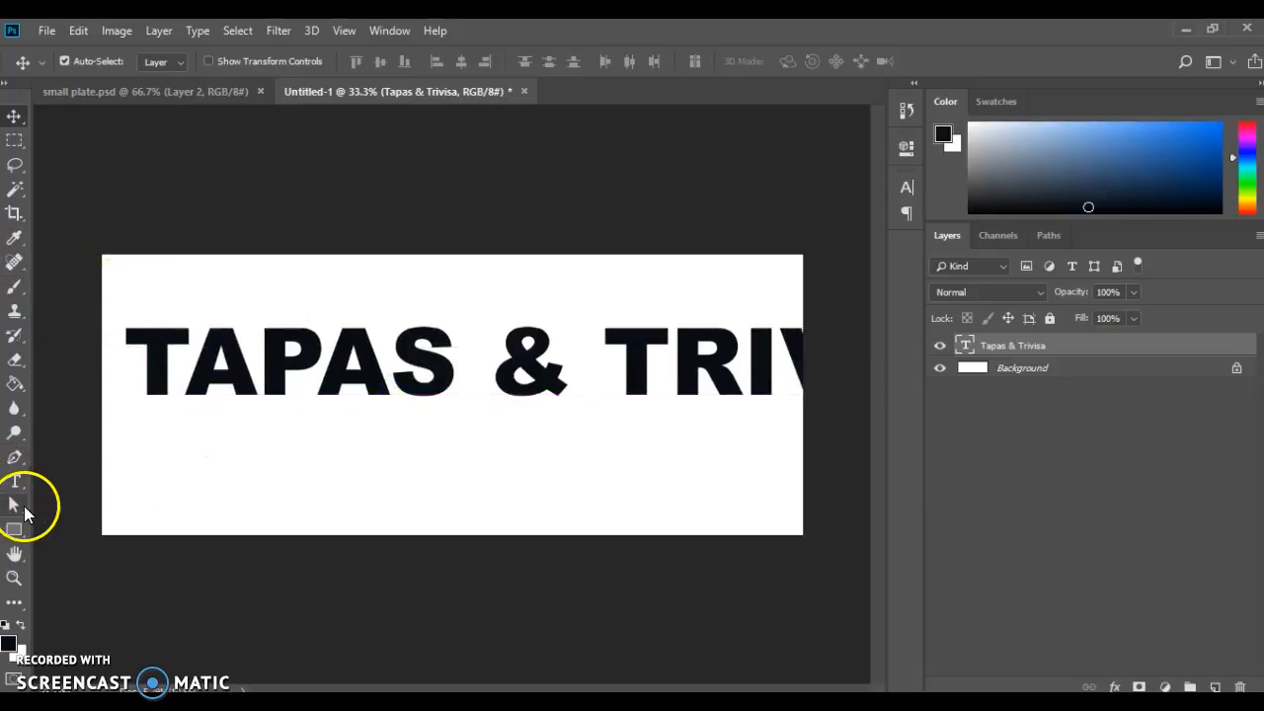
- Set the heading's font size to 60 pt and change its last word to "Triviaa"
click(14, 482)
click(202, 375)
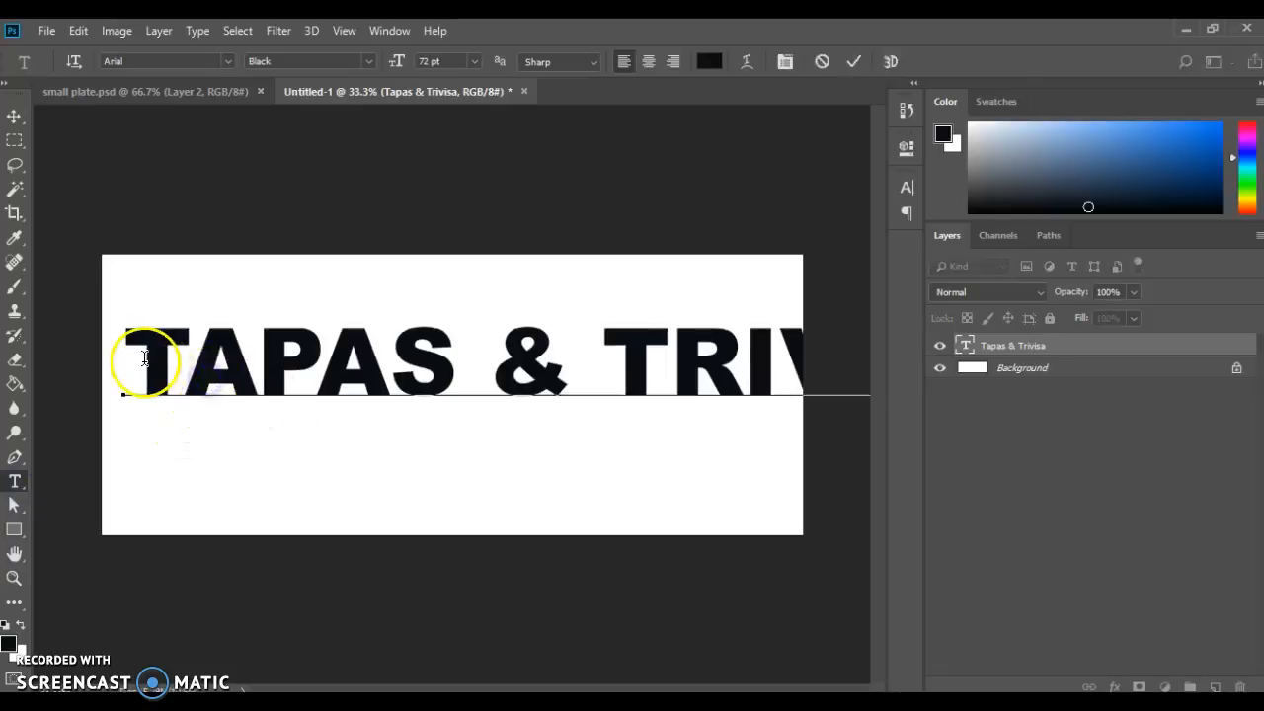
key(ctrl+a)
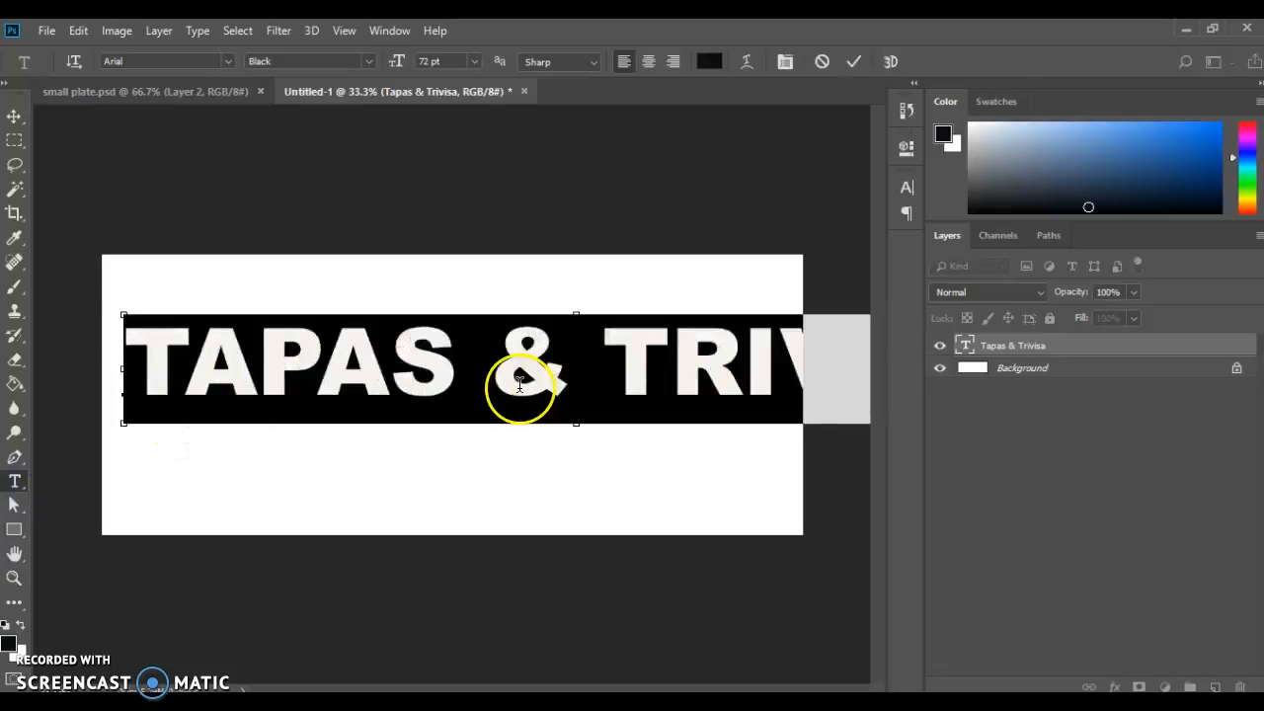
click(476, 62)
click(450, 285)
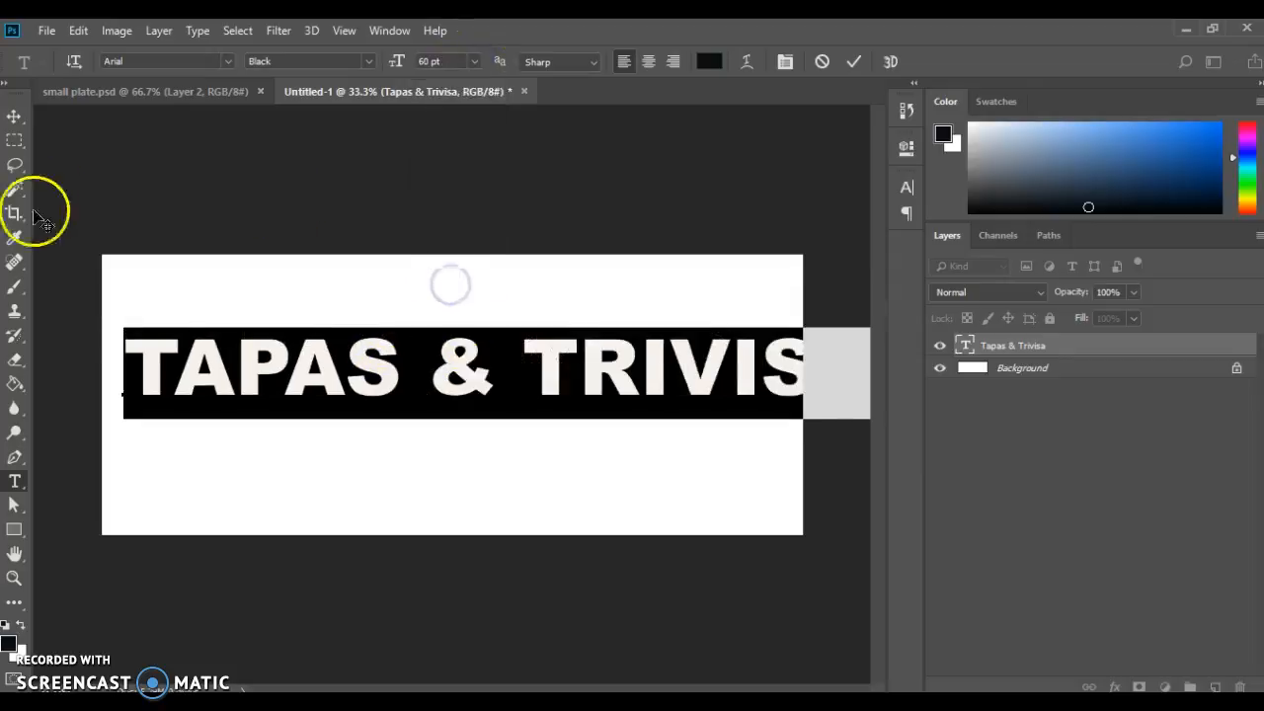
click(788, 371)
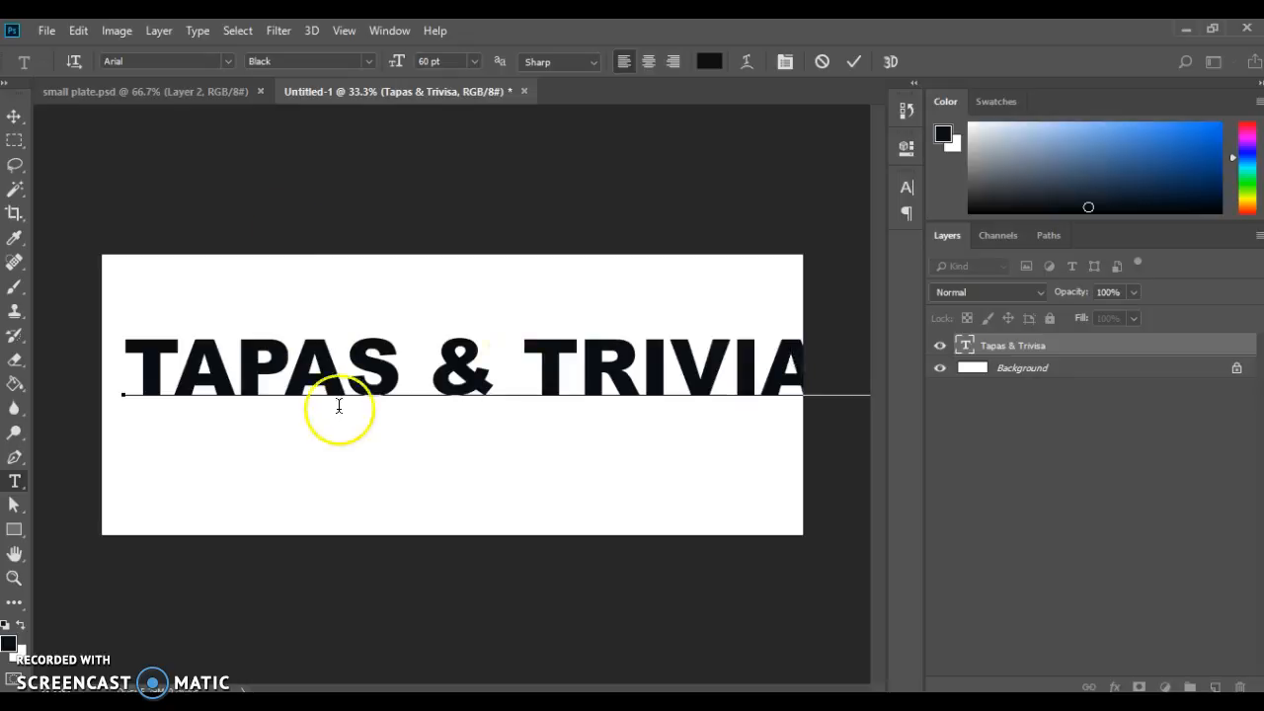
- Free-transform the heading to about 74% width and 157% height and place it within the canvas
click(13, 116)
click(577, 373)
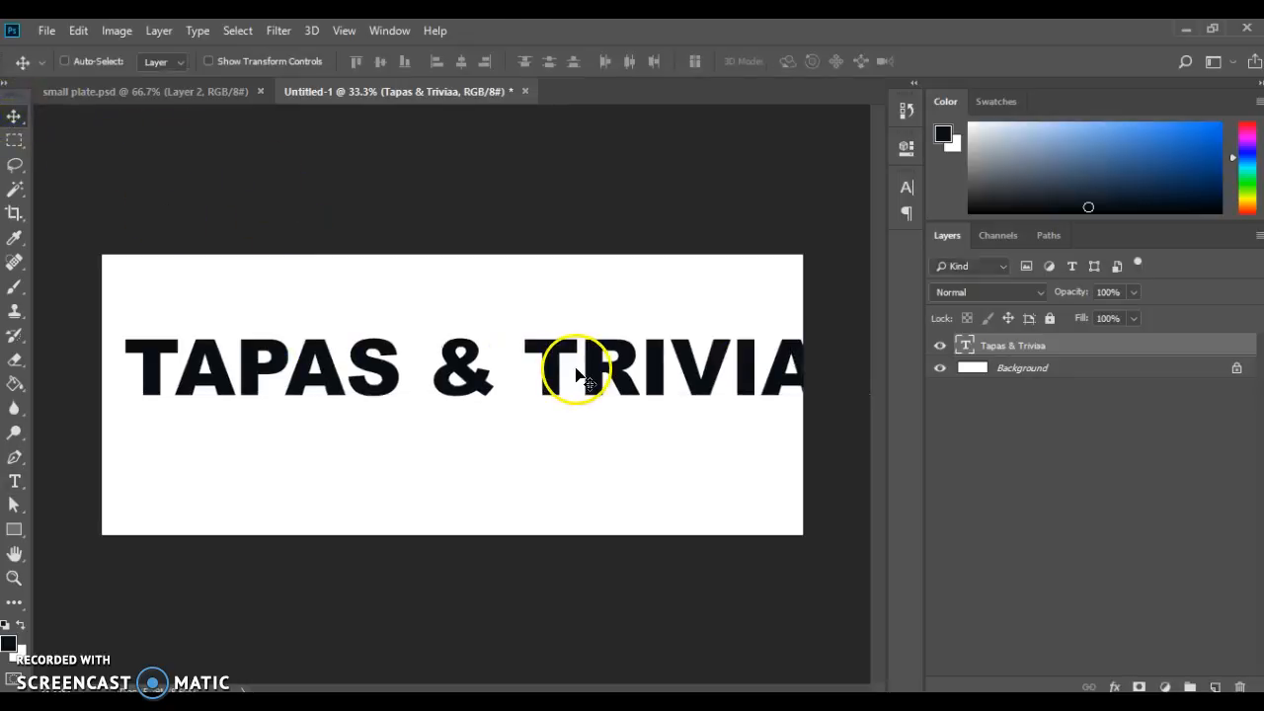
key(ctrl+t)
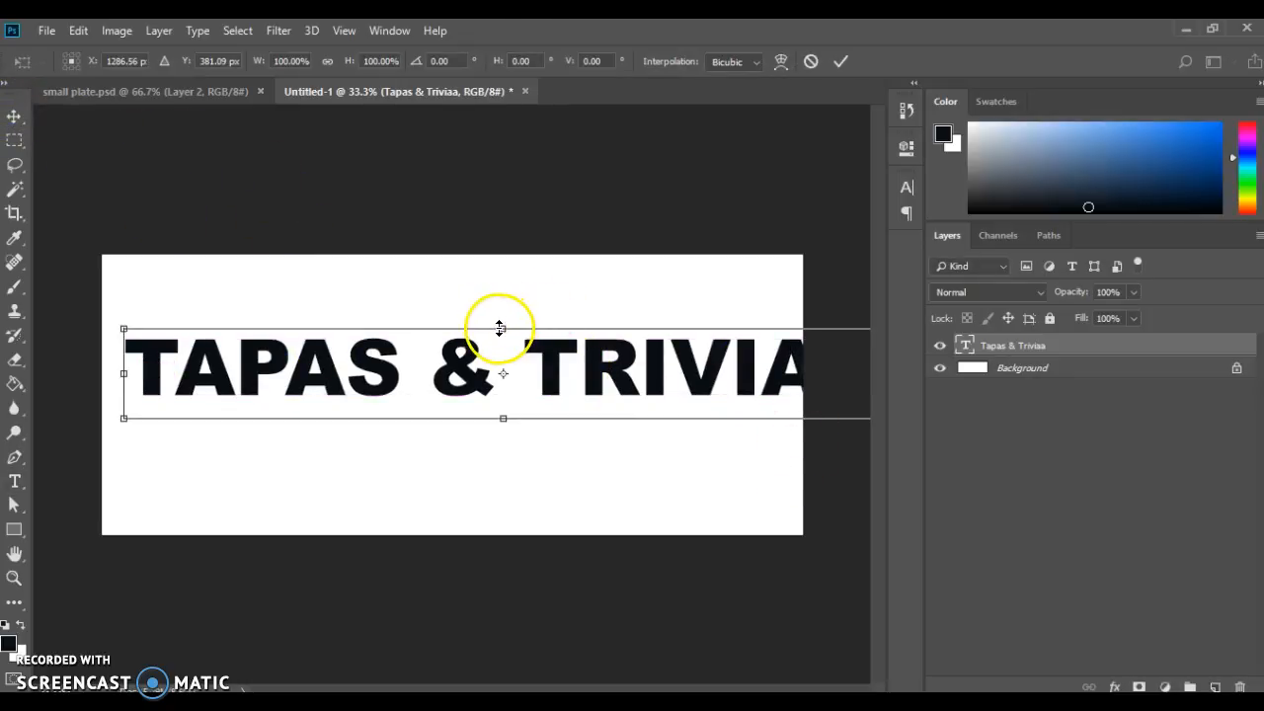
drag(500, 328, 500, 276)
click(14, 117)
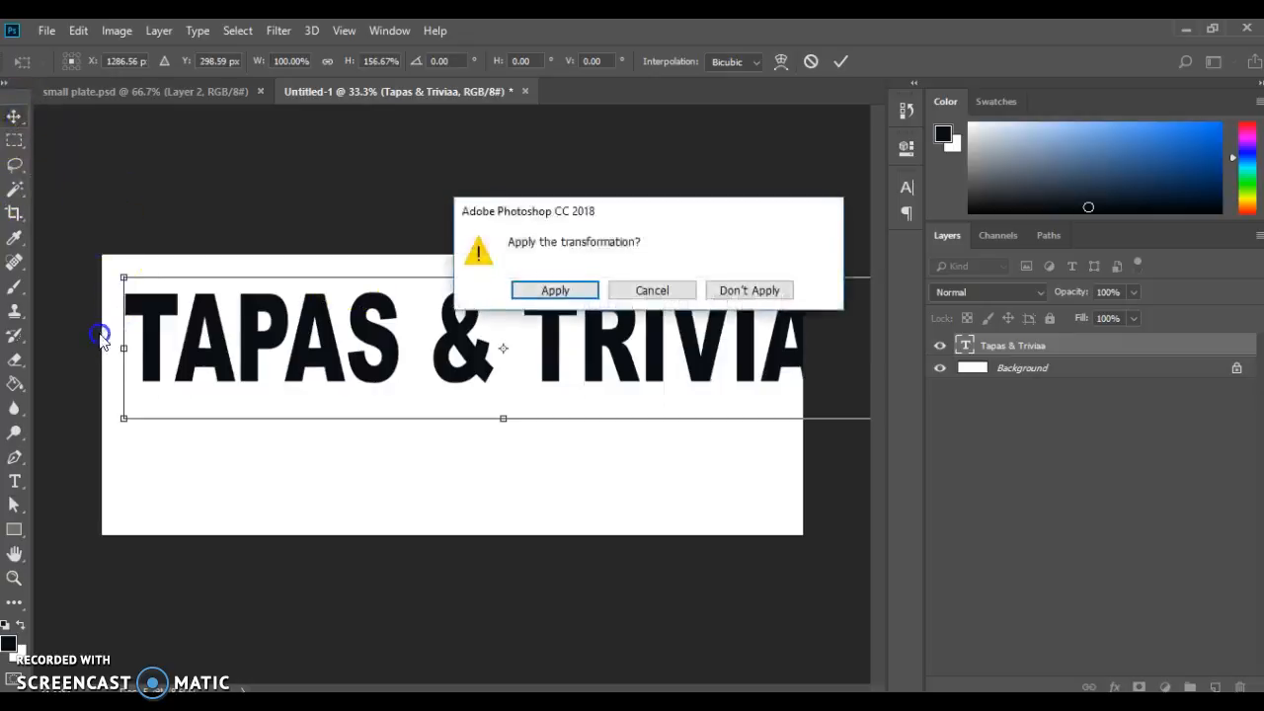
click(667, 288)
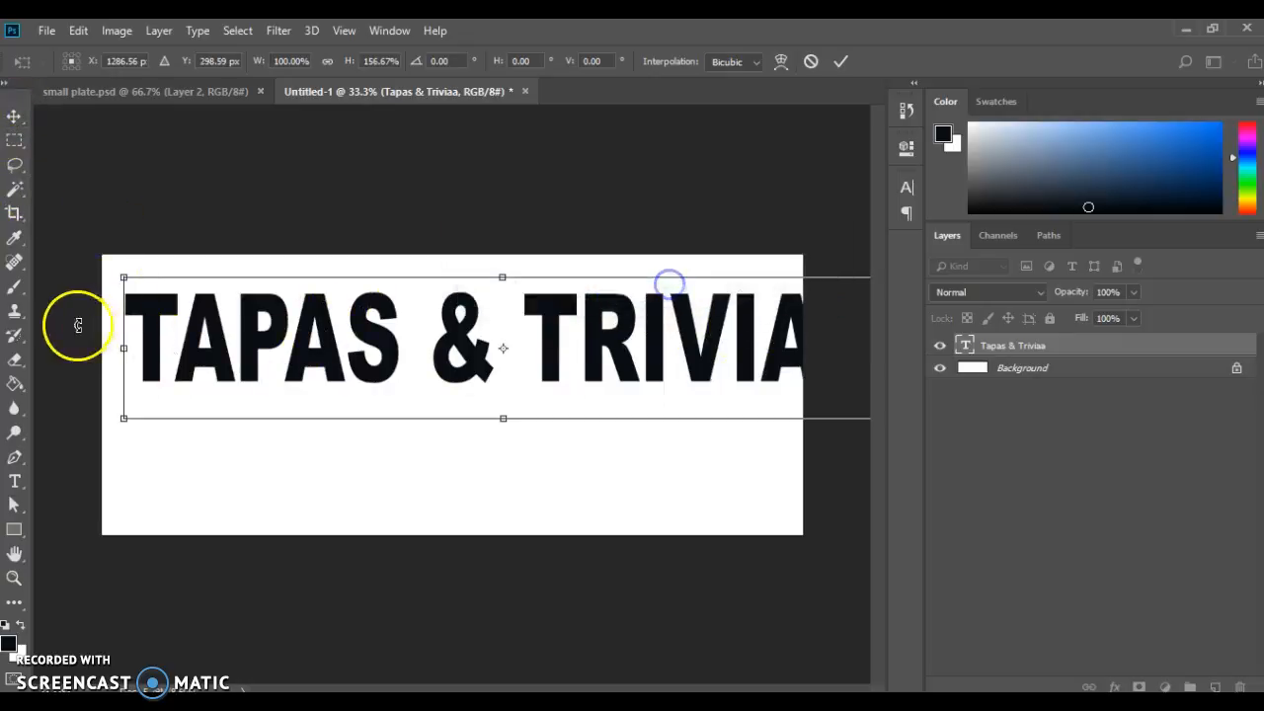
drag(123, 347, 319, 356)
drag(431, 386, 263, 418)
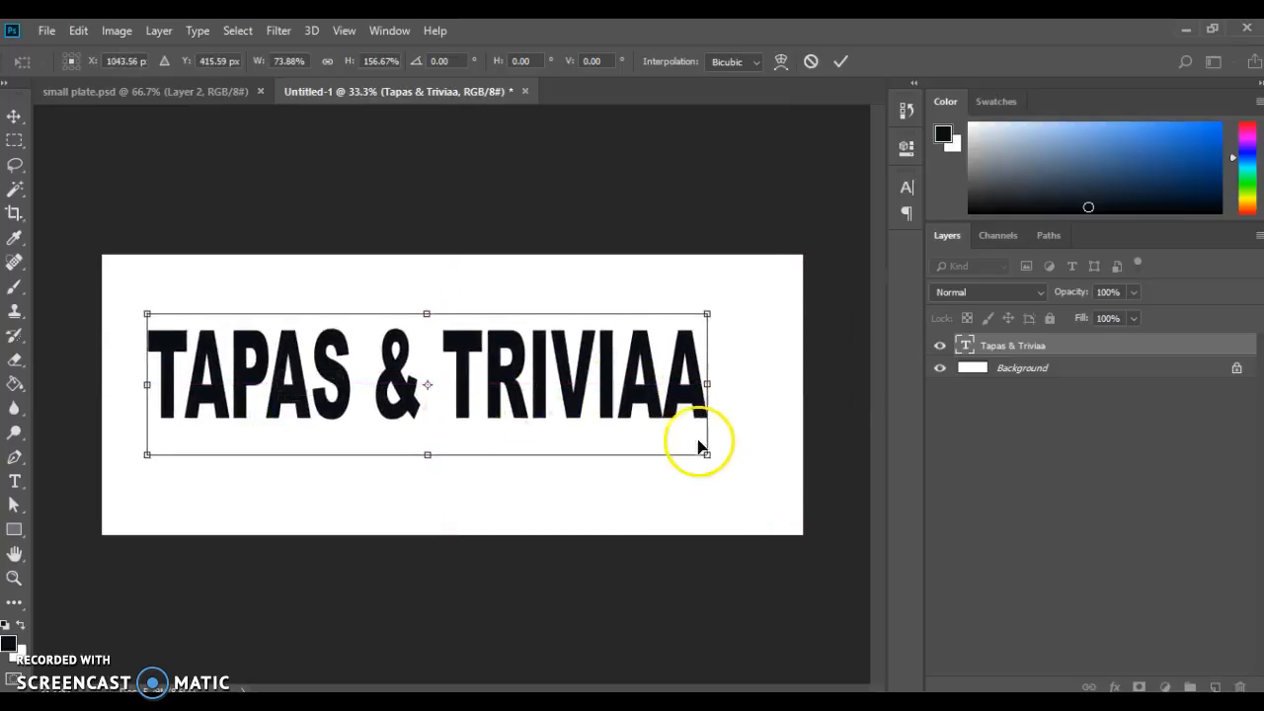
- Scale the heading to about 98.7% width and 220% height, align it to the canvas's left edge, and apply the transform
drag(709, 456, 793, 517)
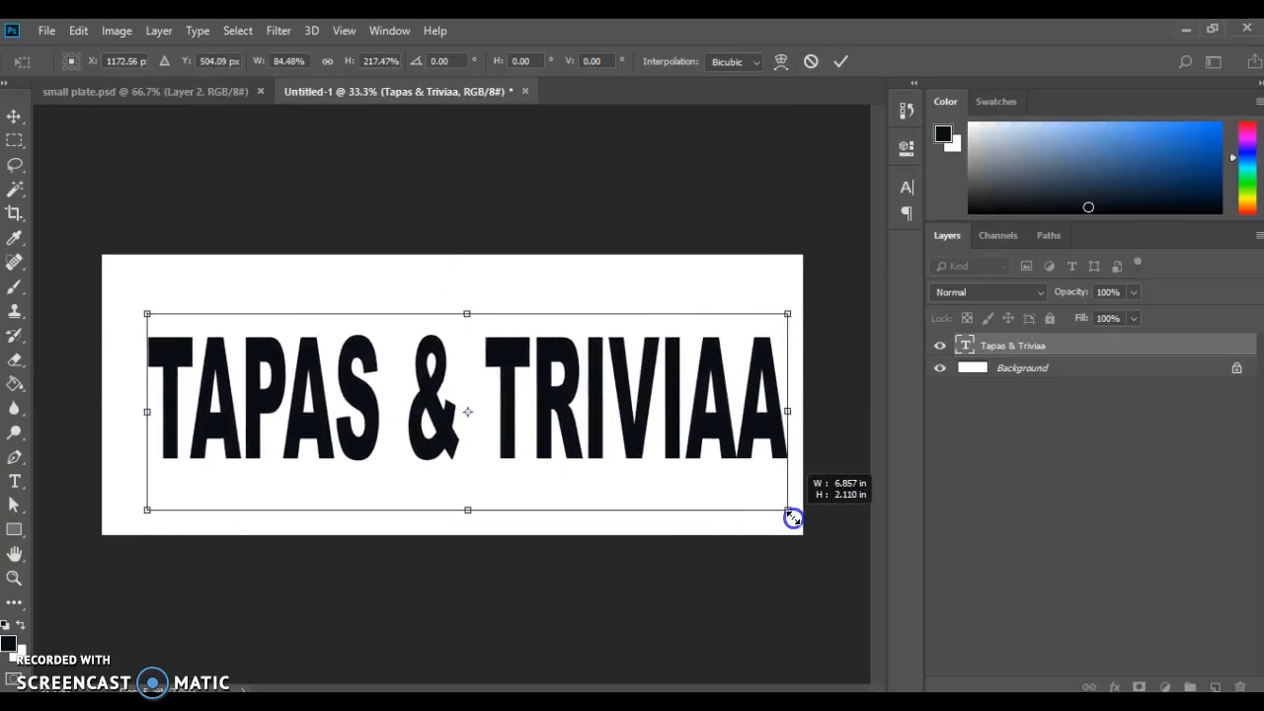
drag(584, 446, 555, 443)
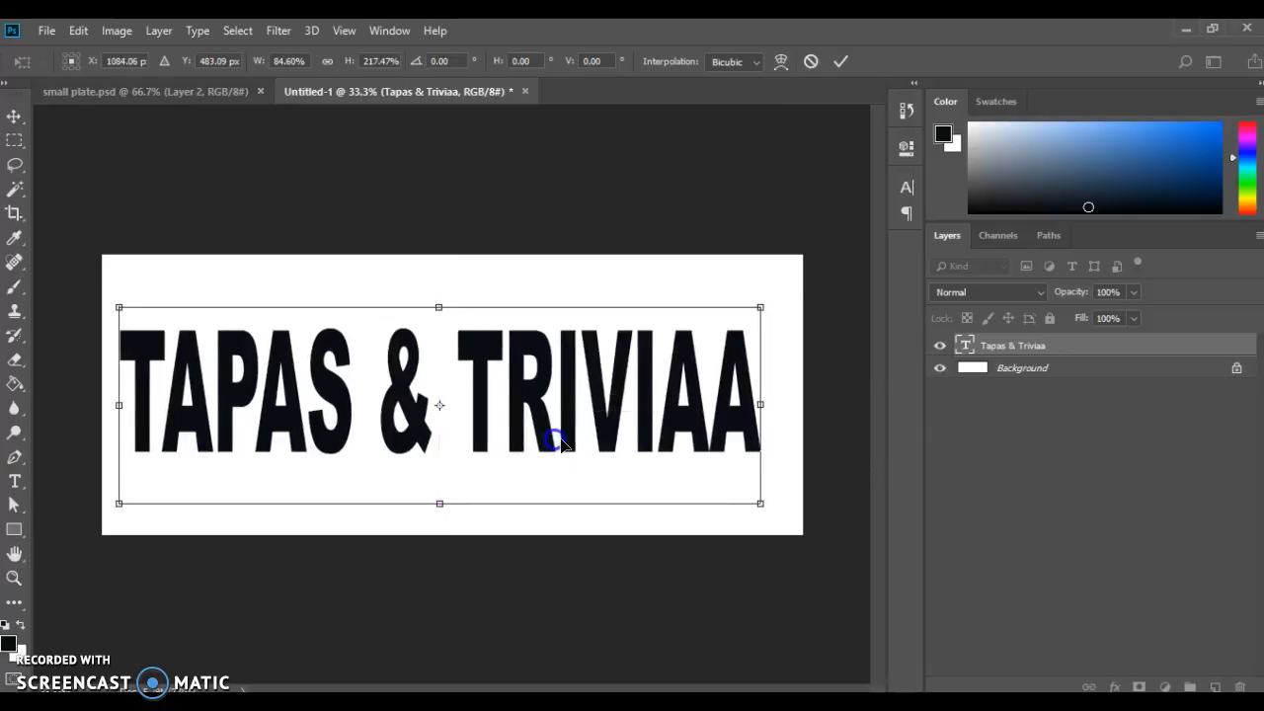
drag(760, 503, 800, 530)
drag(115, 420, 102, 422)
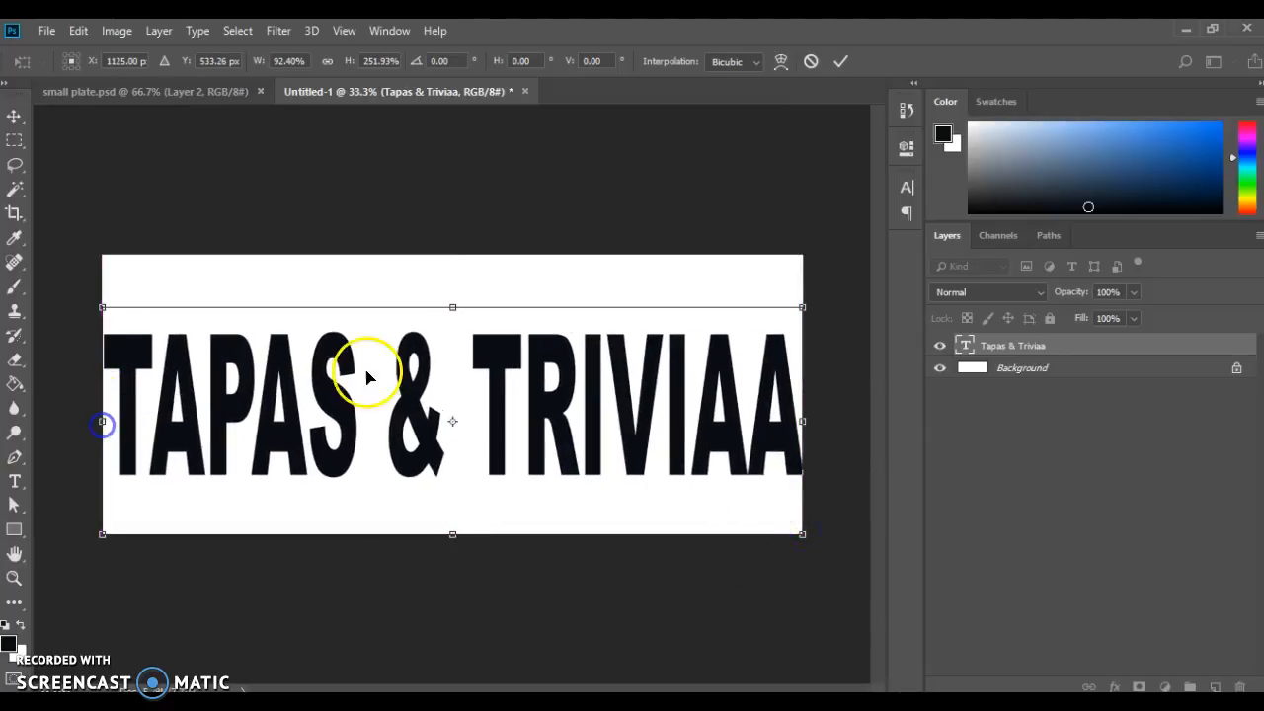
drag(453, 308, 452, 336)
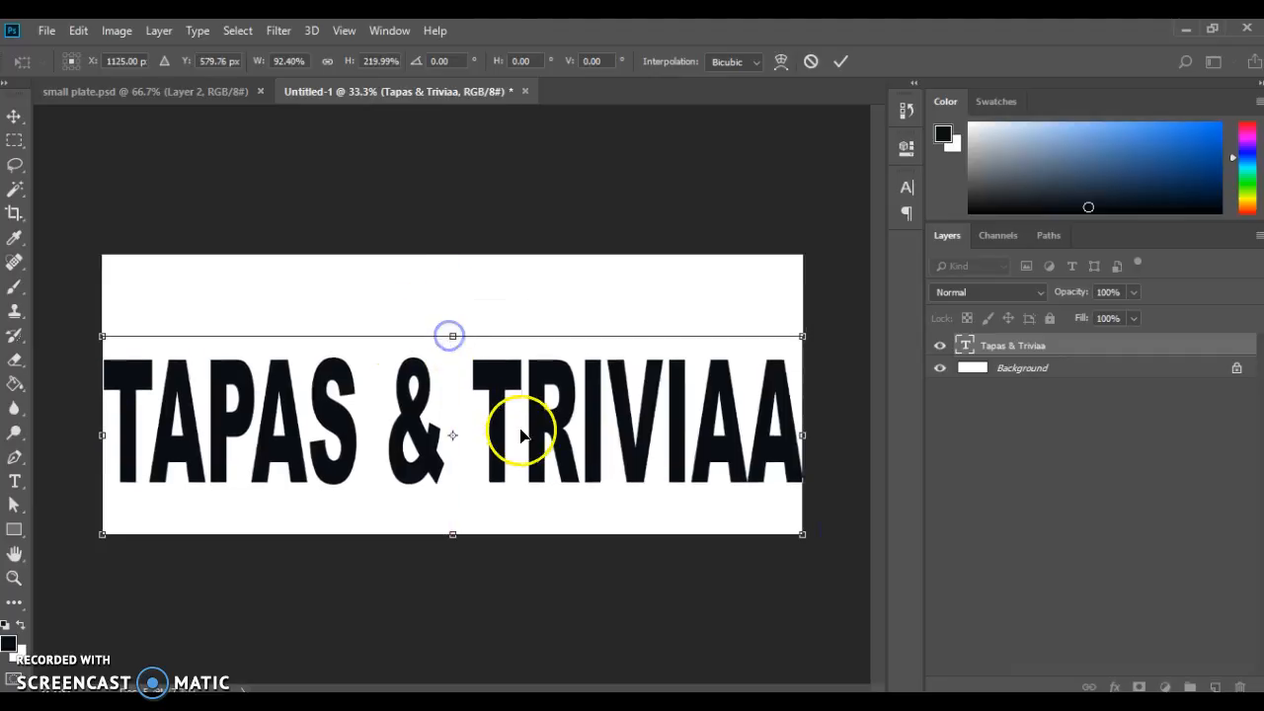
drag(520, 435, 530, 403)
drag(817, 403, 864, 425)
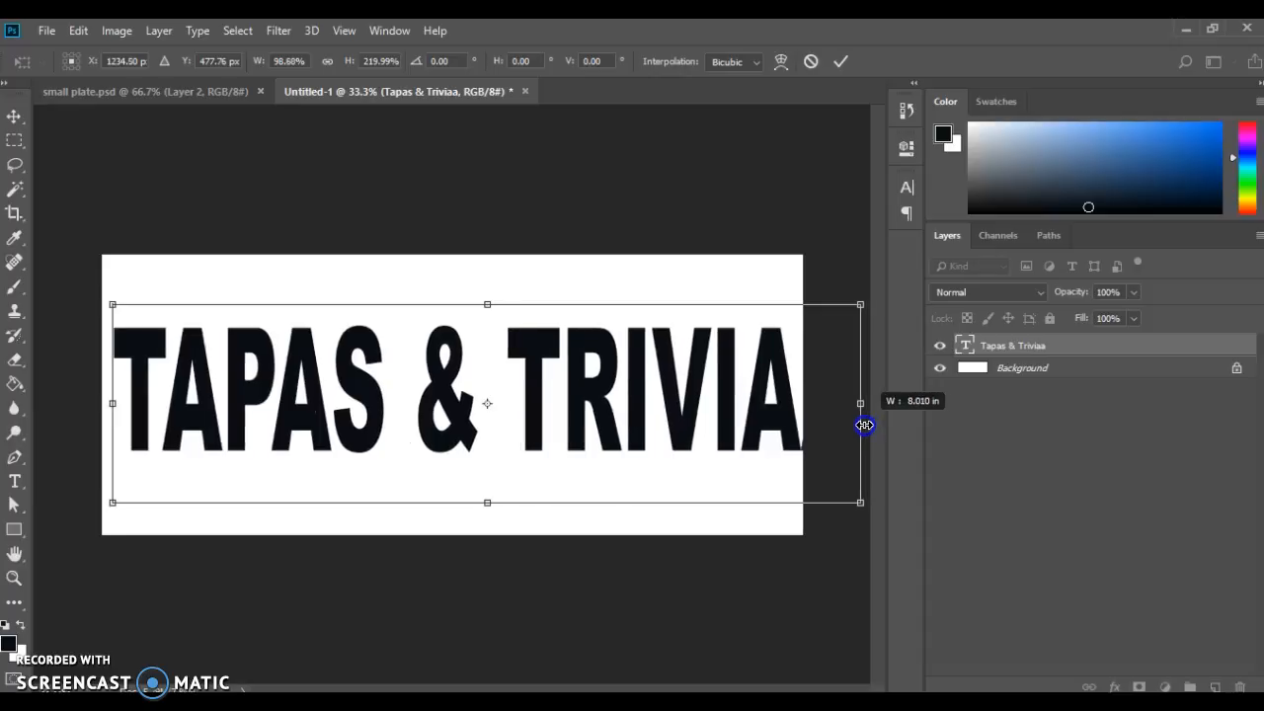
drag(761, 430, 752, 429)
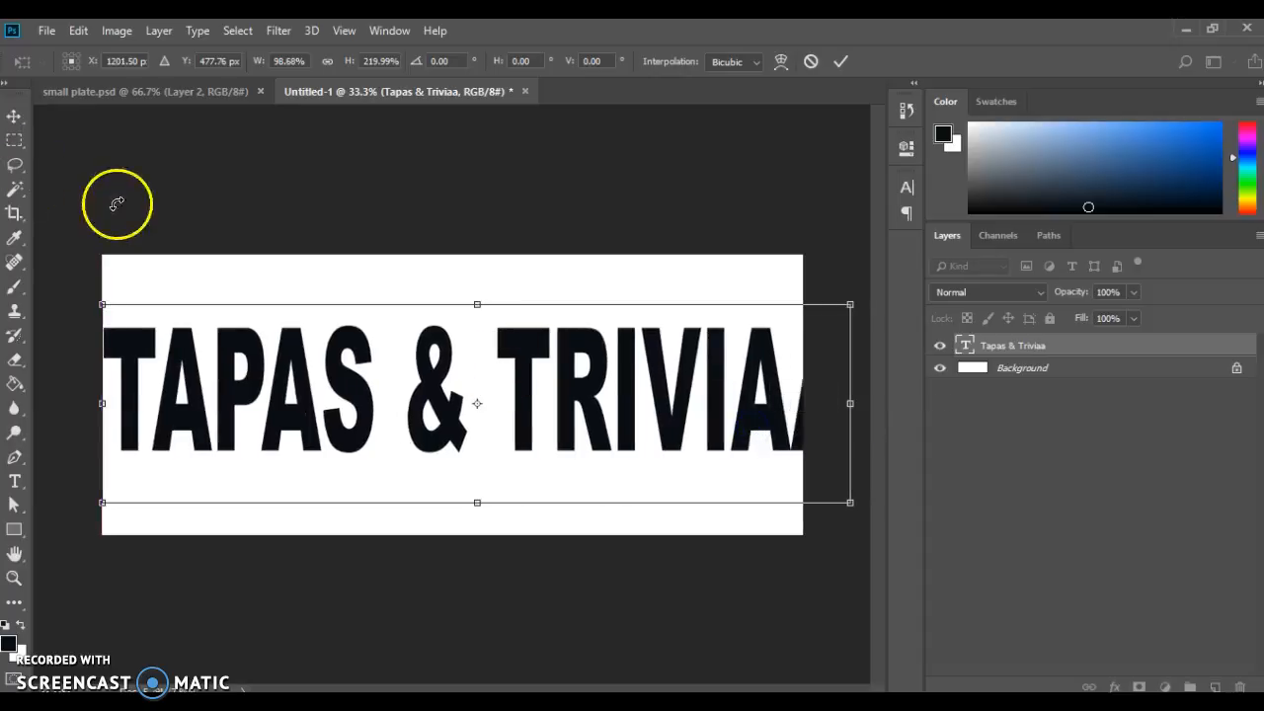
key(Return)
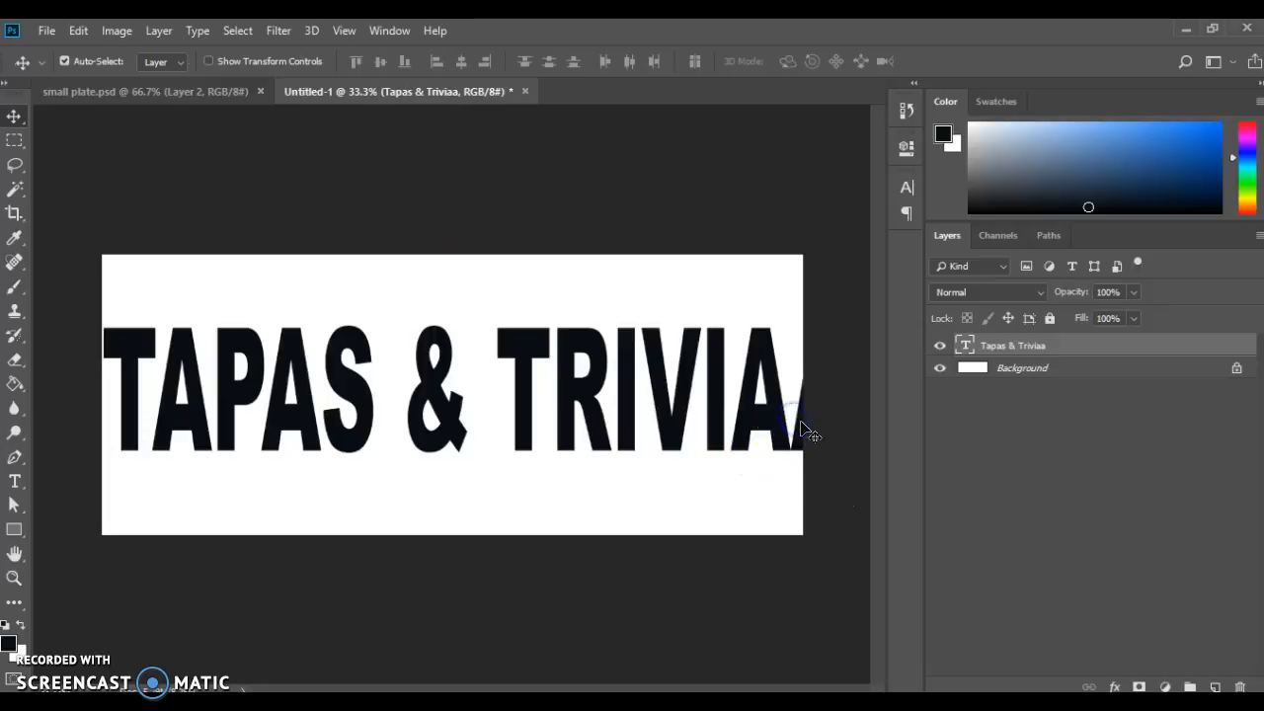
- Correct the heading text to "Tapas & Trivia" and hide the Background layer
click(15, 481)
click(802, 425)
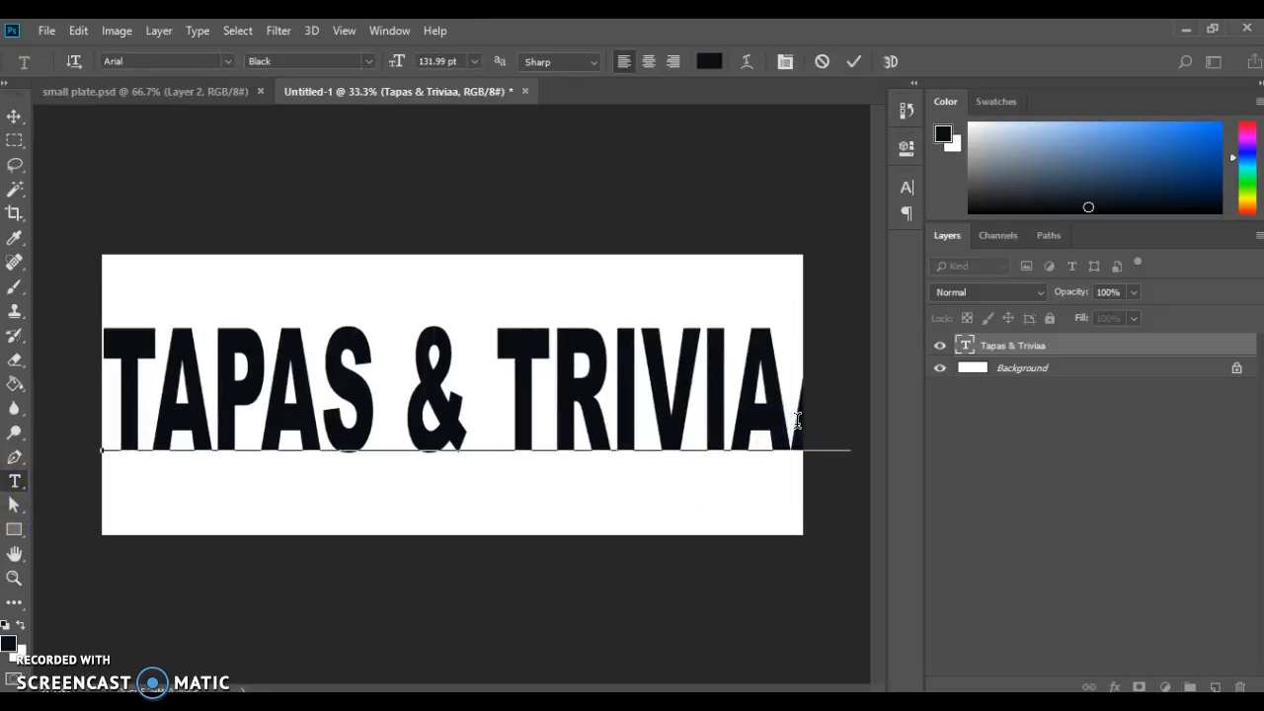
click(14, 116)
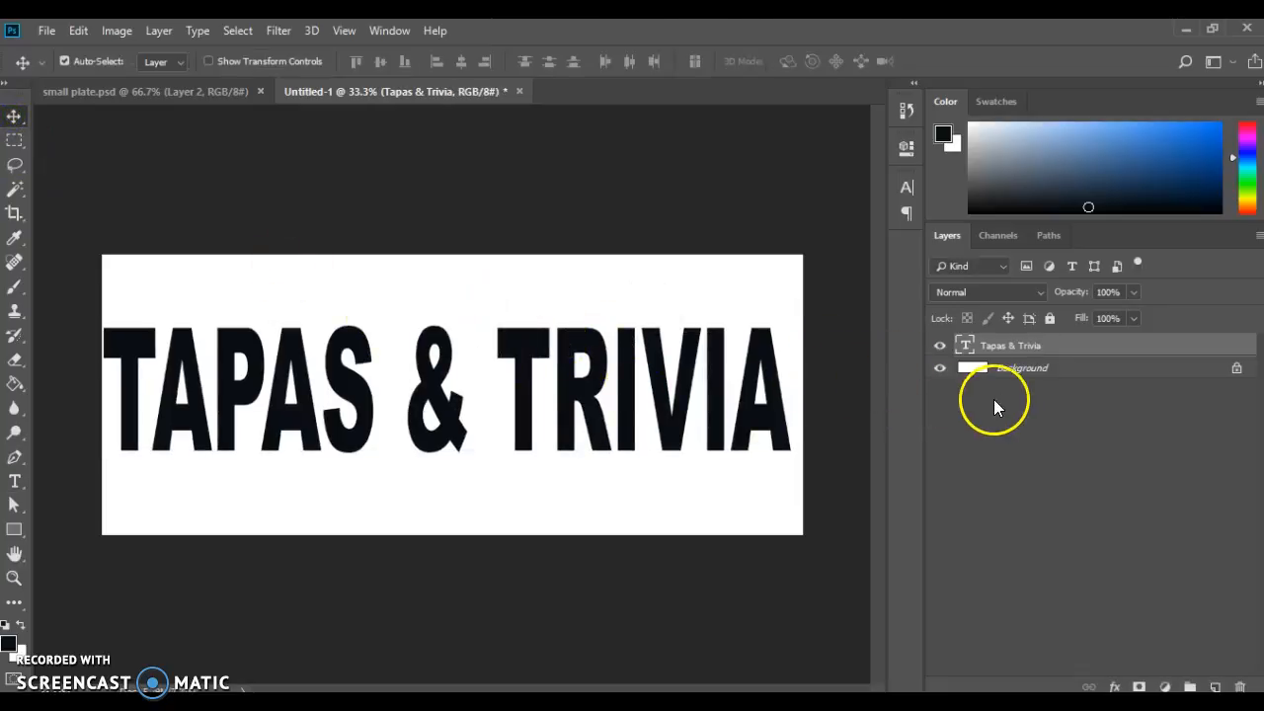
click(940, 368)
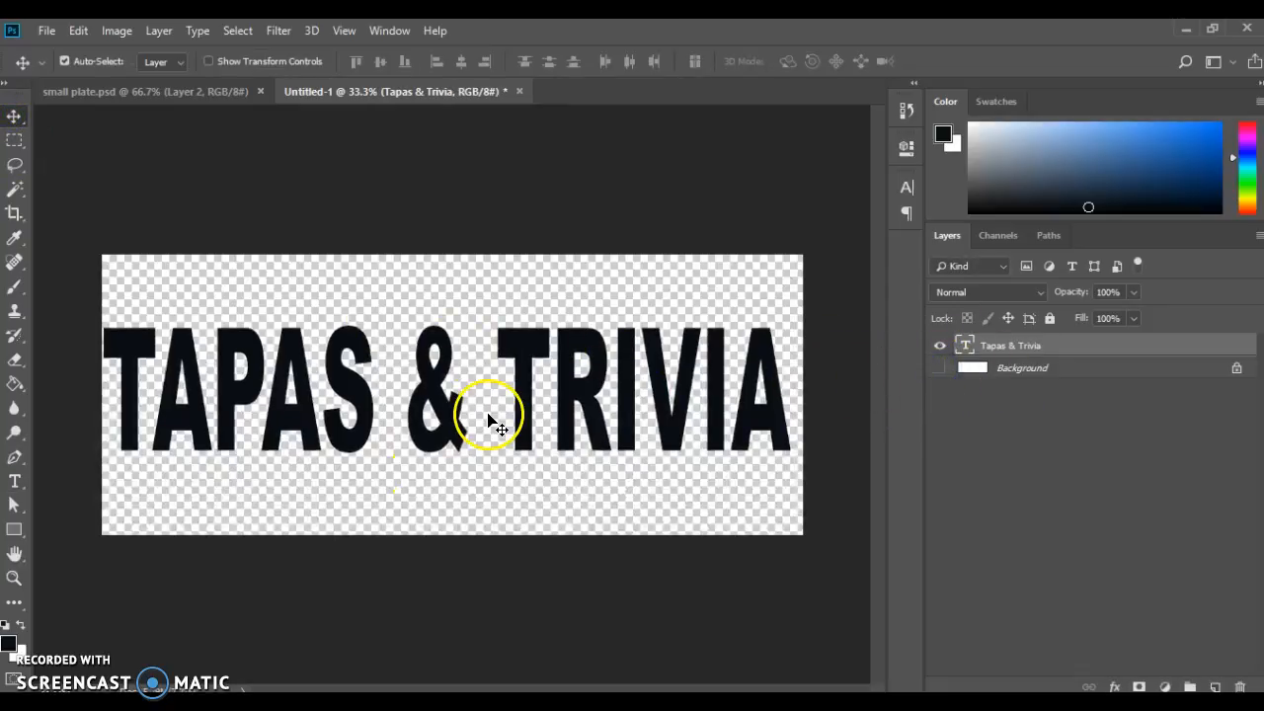
- Add a Gradient Overlay effect to the heading layer, leaving Color Overlay turned off
click(1116, 688)
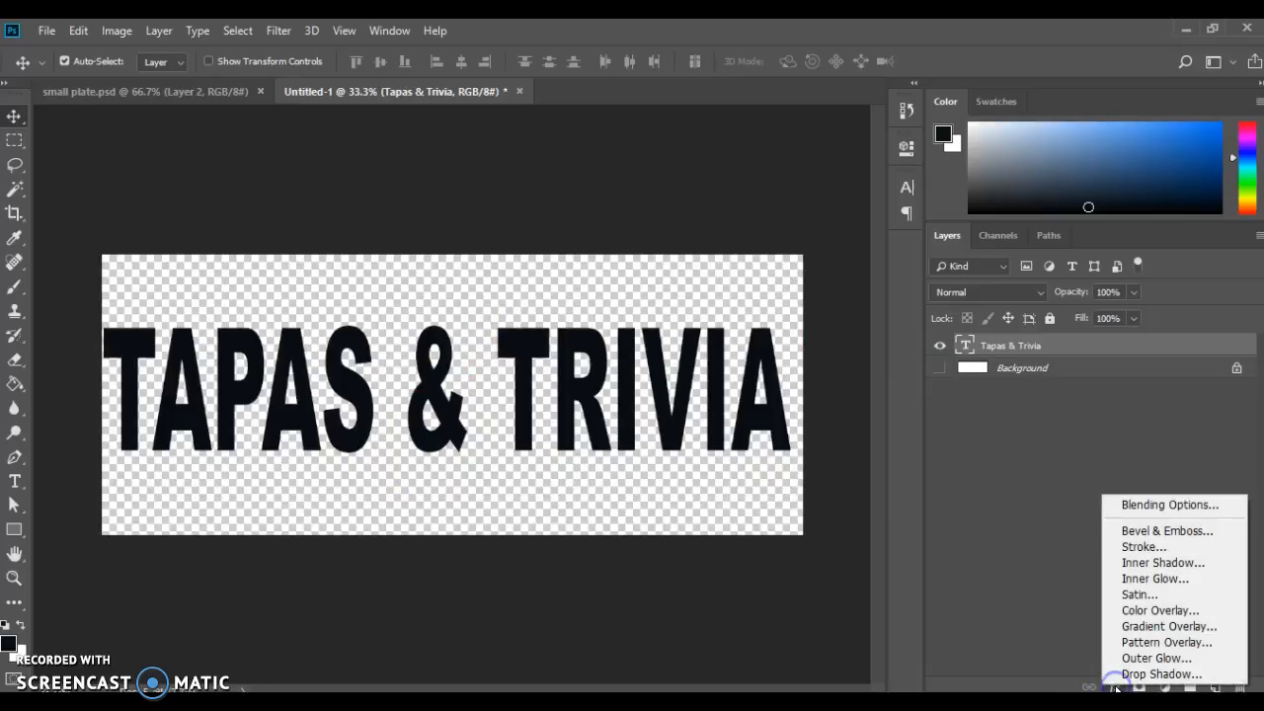
click(1156, 611)
drag(954, 263, 819, 314)
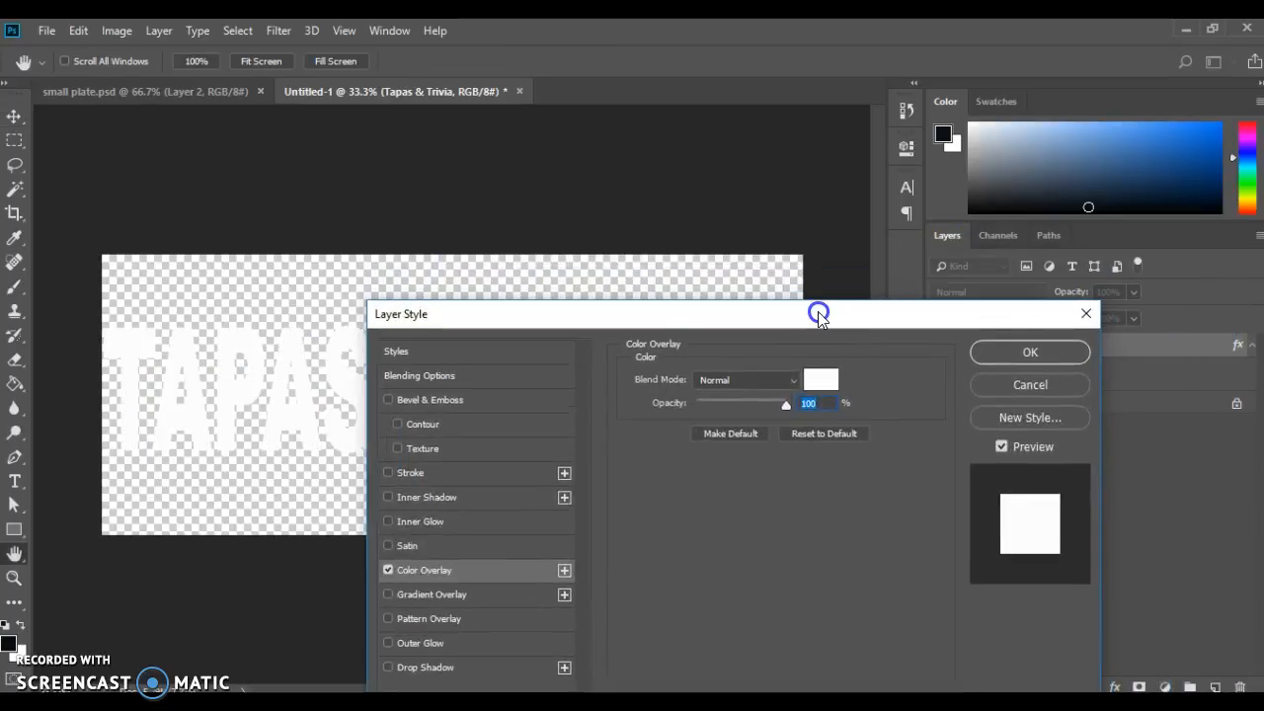
click(388, 570)
click(445, 596)
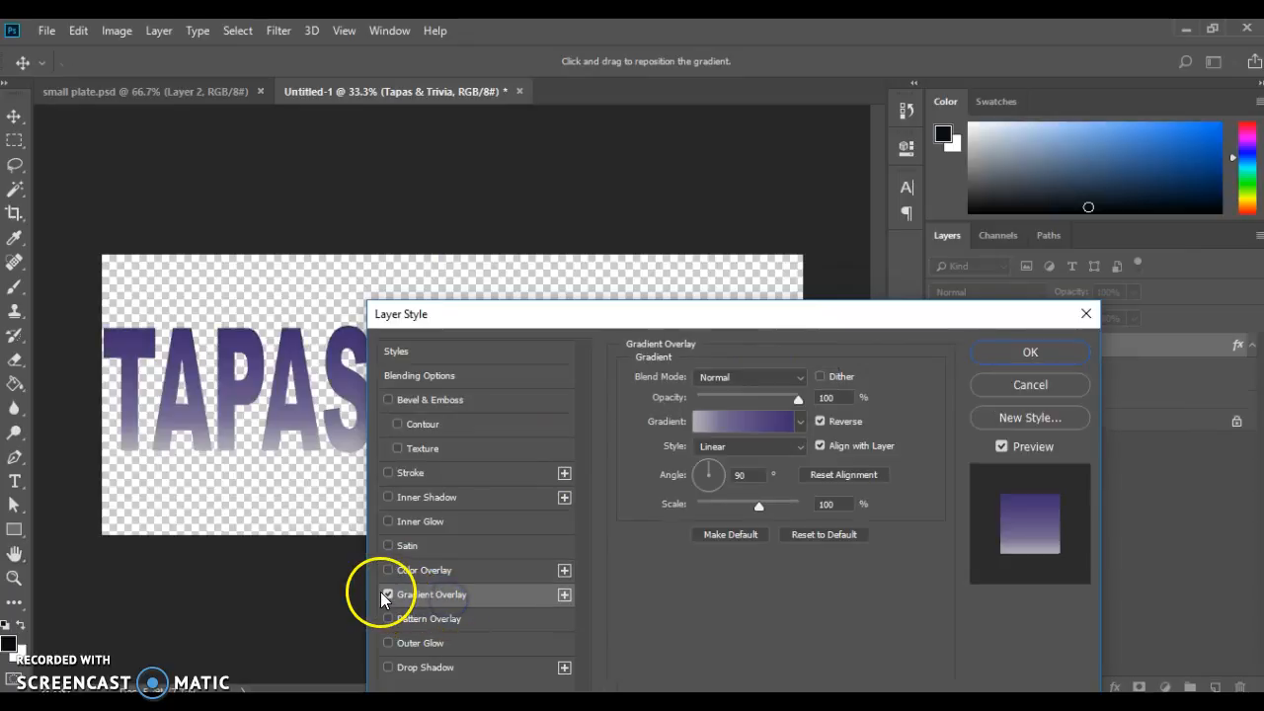
click(384, 593)
click(390, 595)
drag(691, 320, 820, 201)
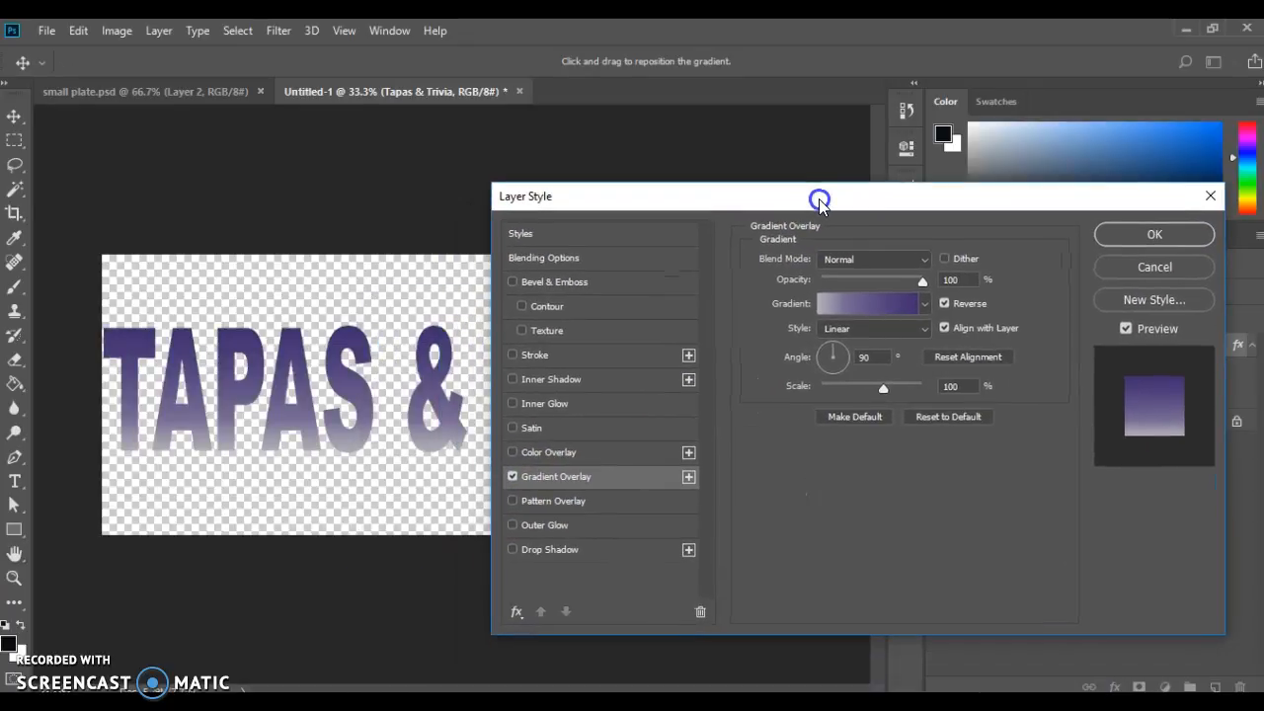
- Edit the overlay gradient so its 0% stop is dark red with hue 346° and its 100% stop is pale lavender
click(890, 308)
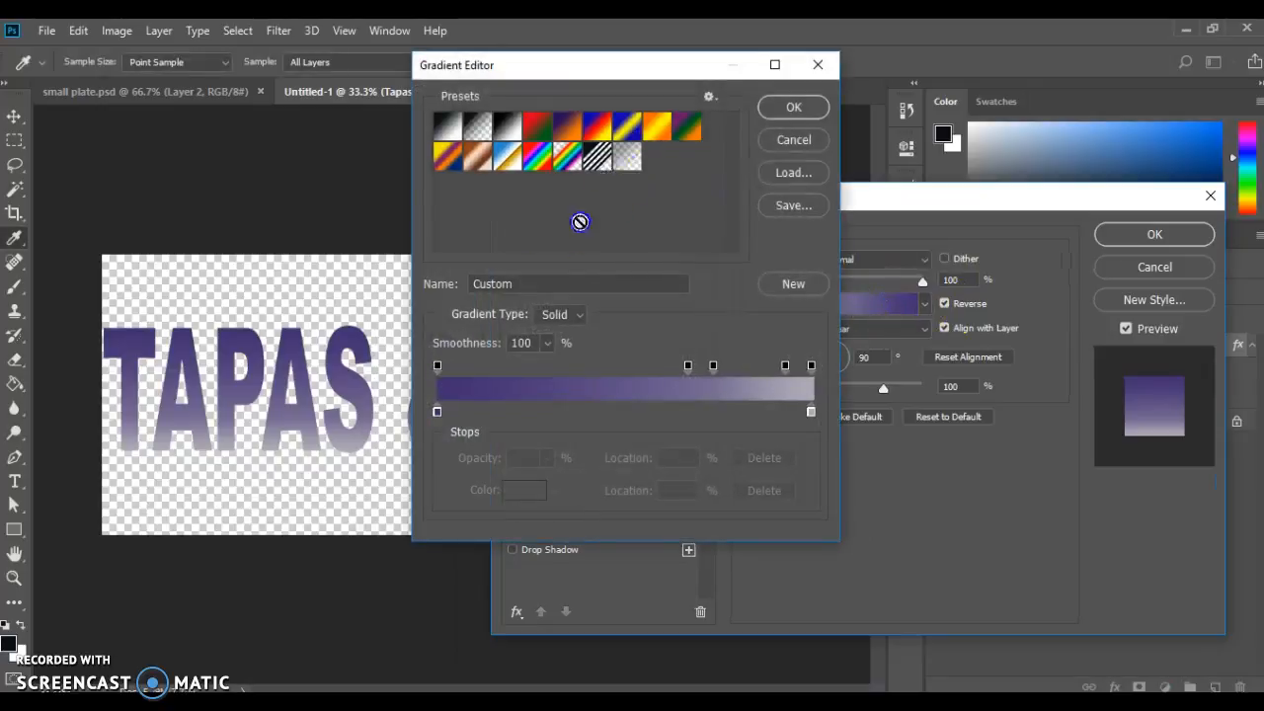
double_click(437, 412)
click(974, 346)
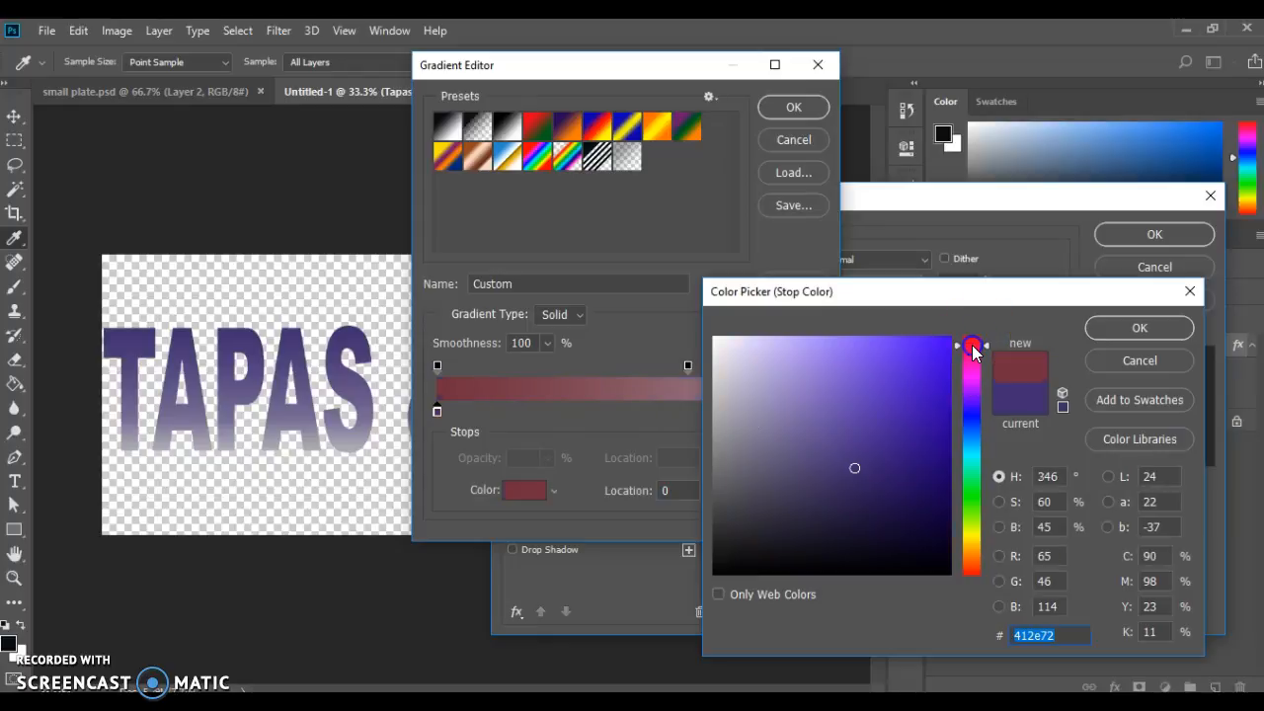
click(1107, 329)
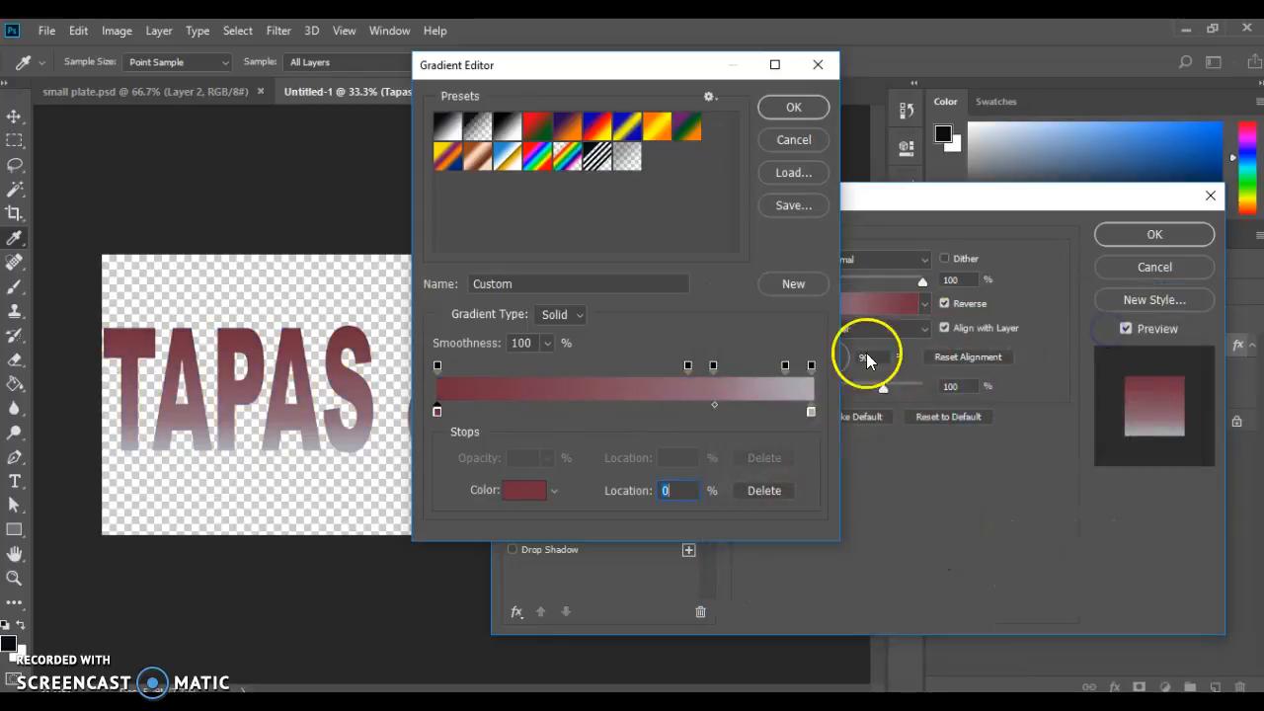
double_click(811, 413)
click(728, 356)
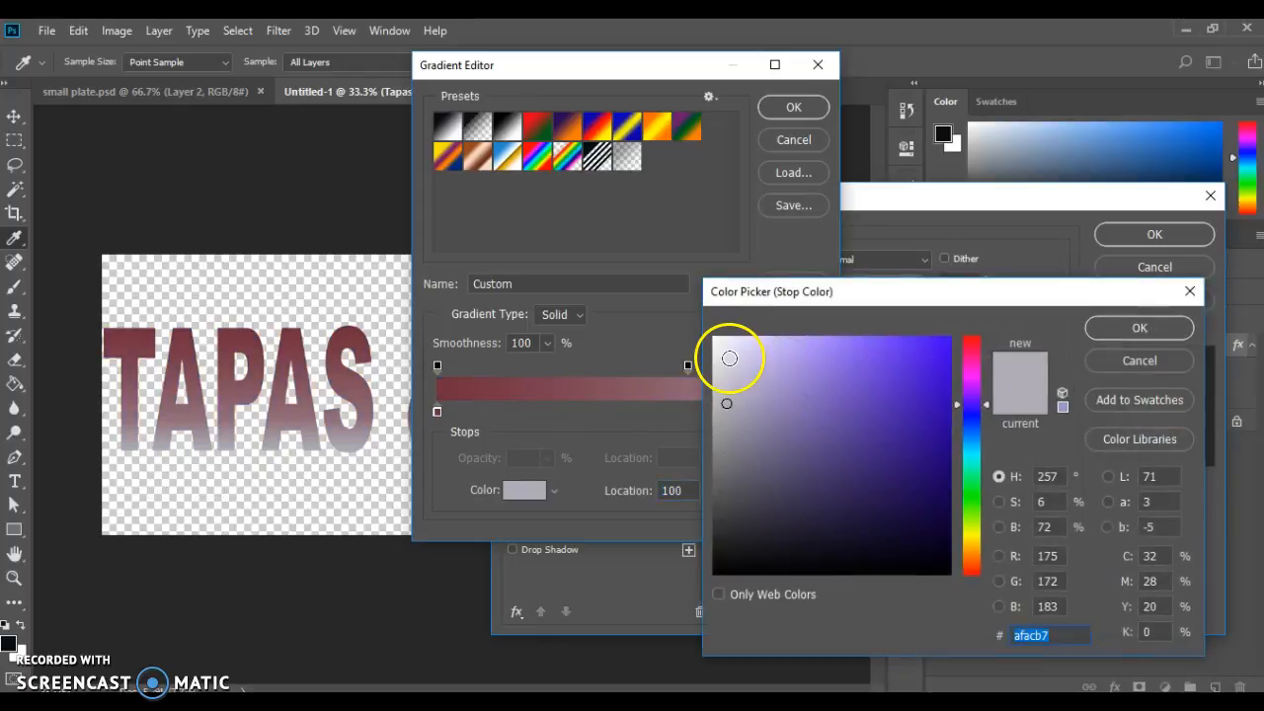
click(1136, 331)
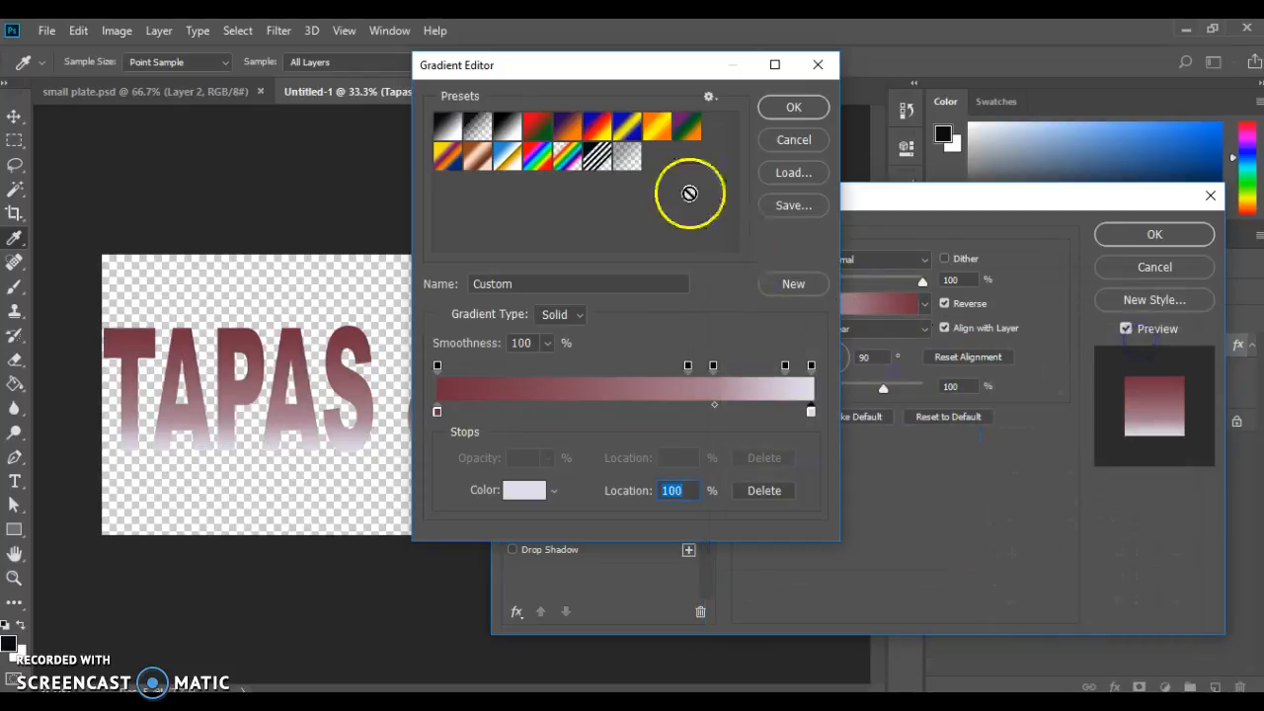
- Shift the midpoint between the gradient's two color stops to 29%
drag(643, 65, 707, 89)
drag(798, 118, 899, 138)
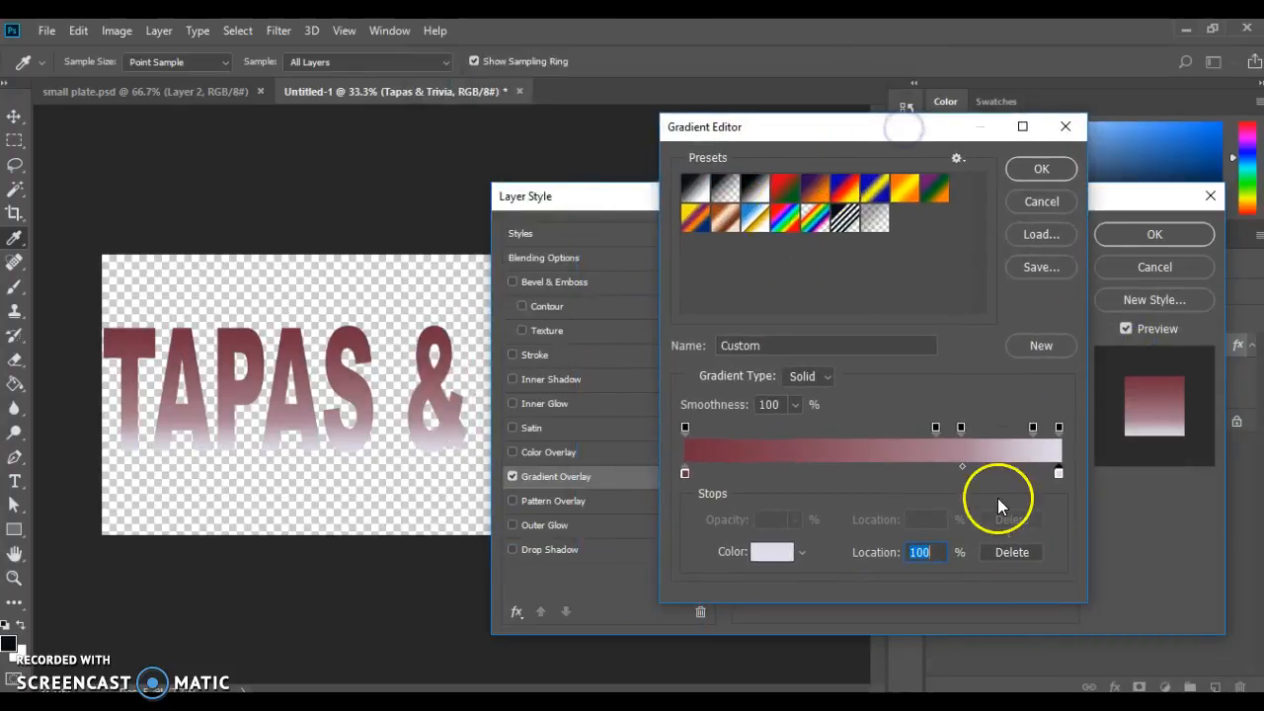
drag(963, 466, 870, 467)
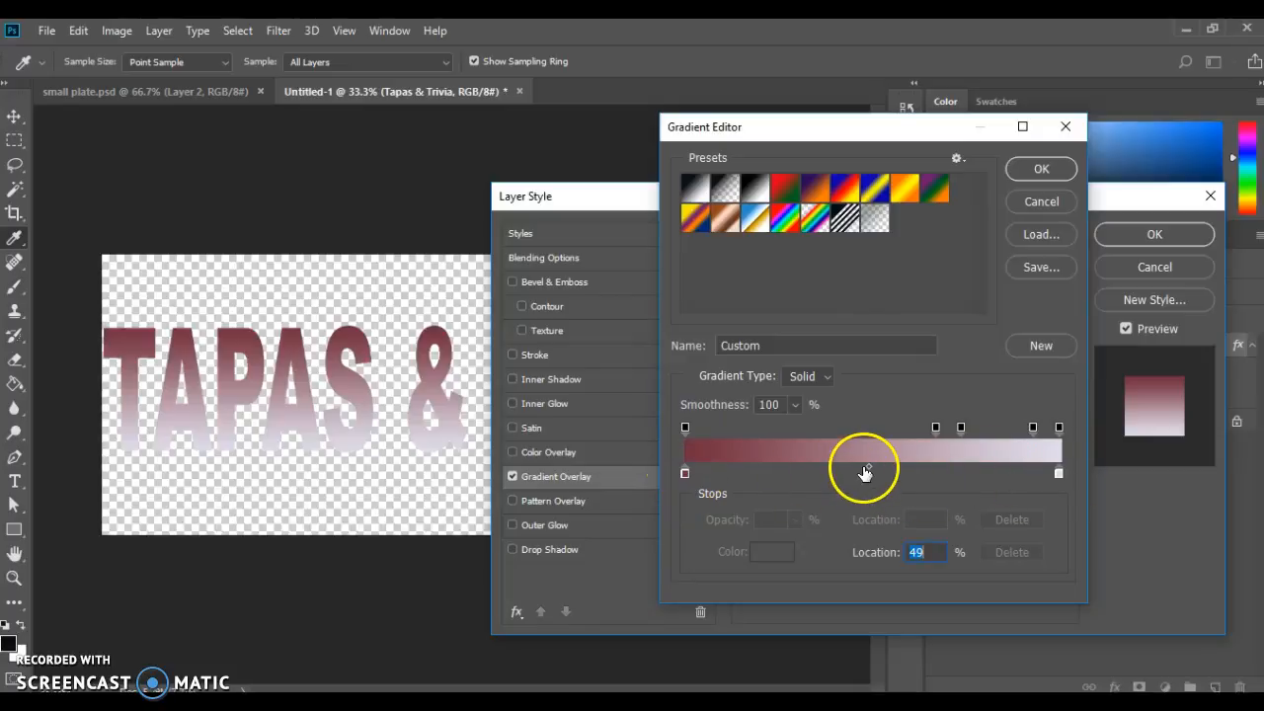
drag(870, 472, 799, 473)
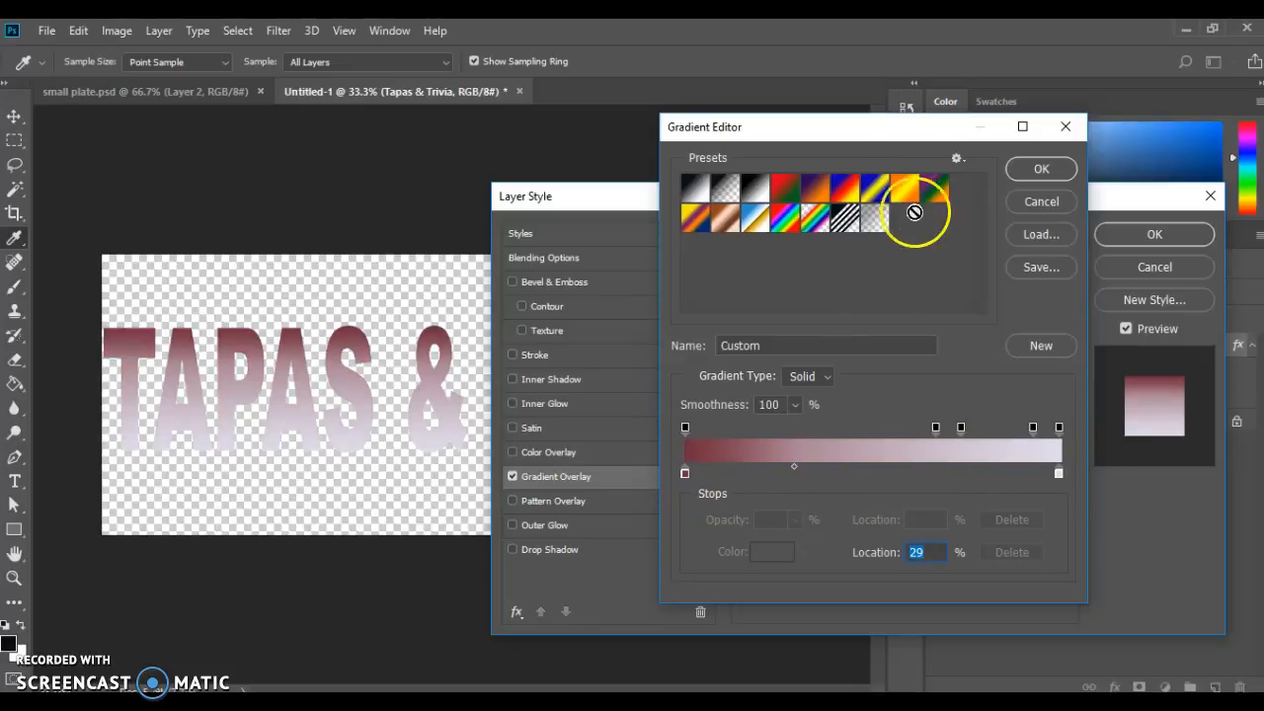
drag(897, 129, 981, 151)
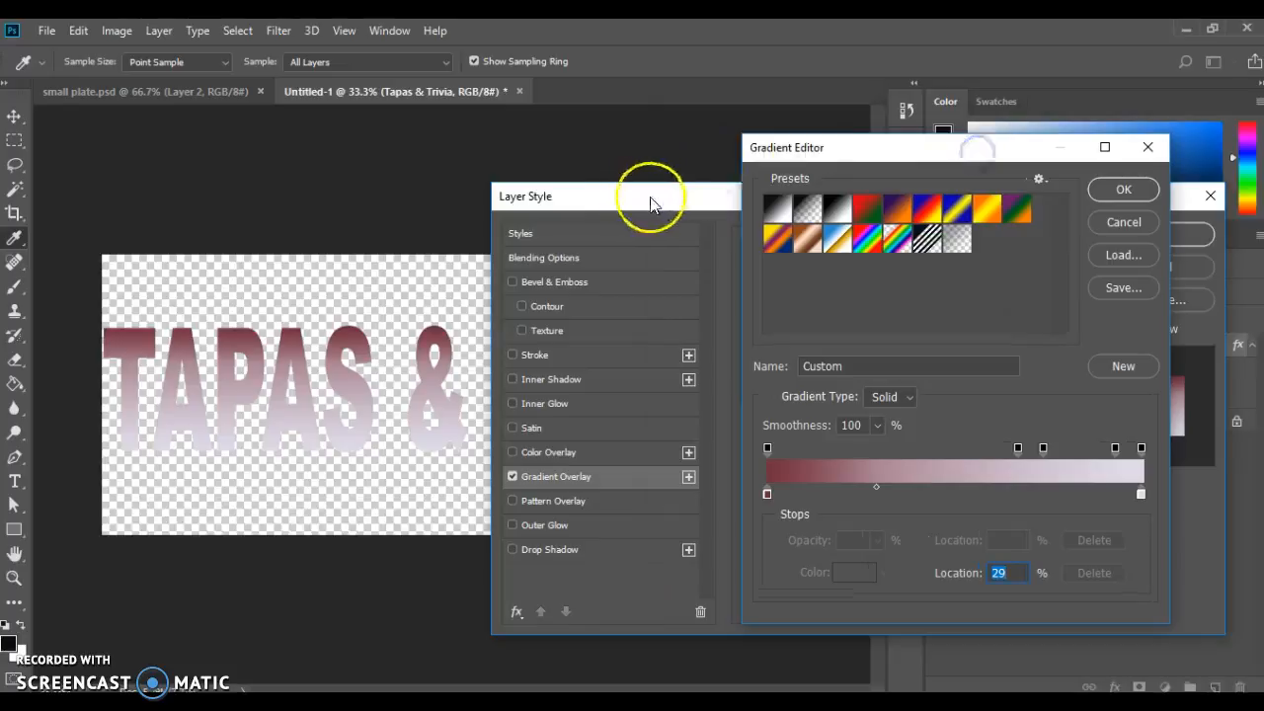
- Replace the gradient's dark red stop with pale lavender at the start, set the 100% stop to red b90909, and accept the gradient
drag(767, 493, 920, 515)
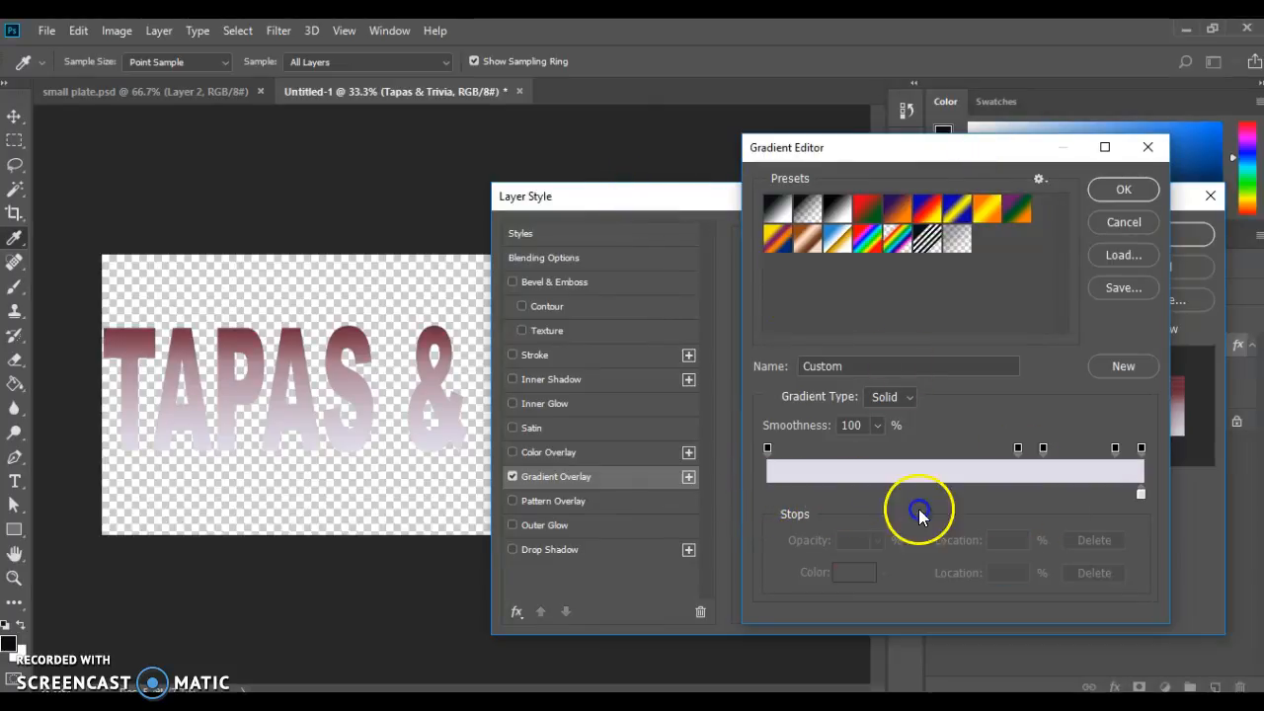
drag(1140, 499, 1042, 501)
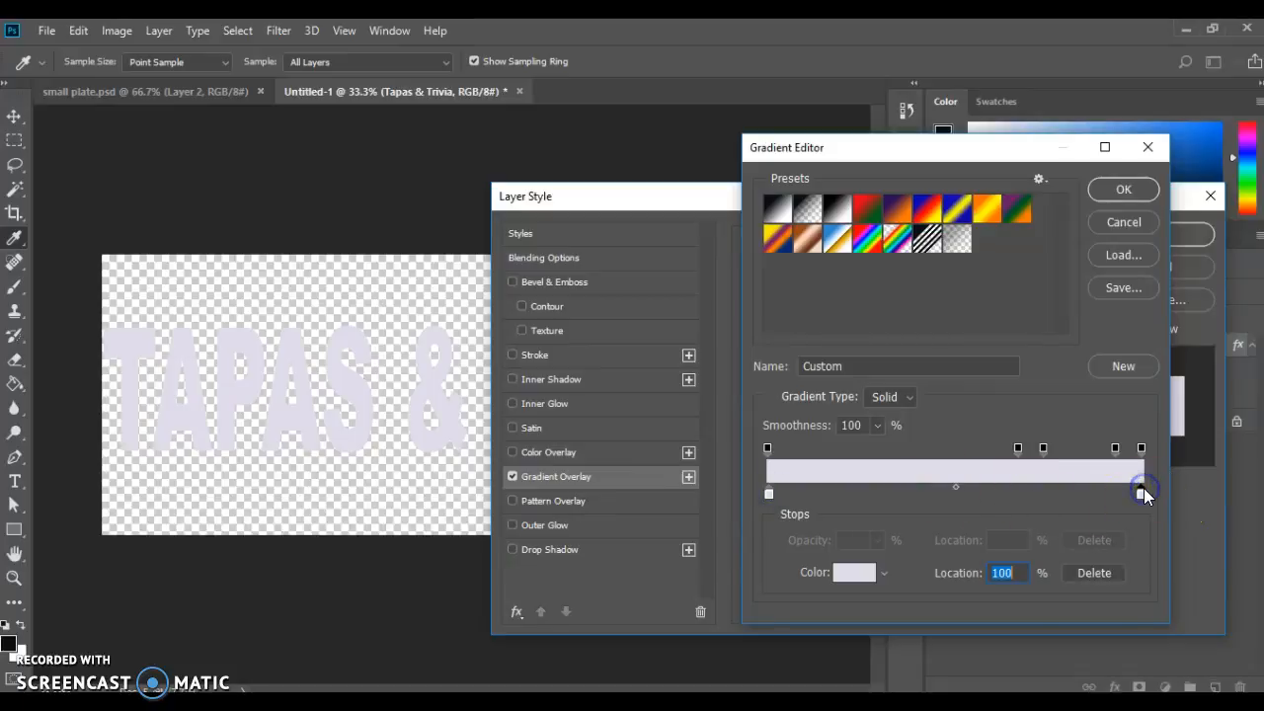
double_click(1143, 490)
click(972, 352)
click(1005, 358)
click(881, 350)
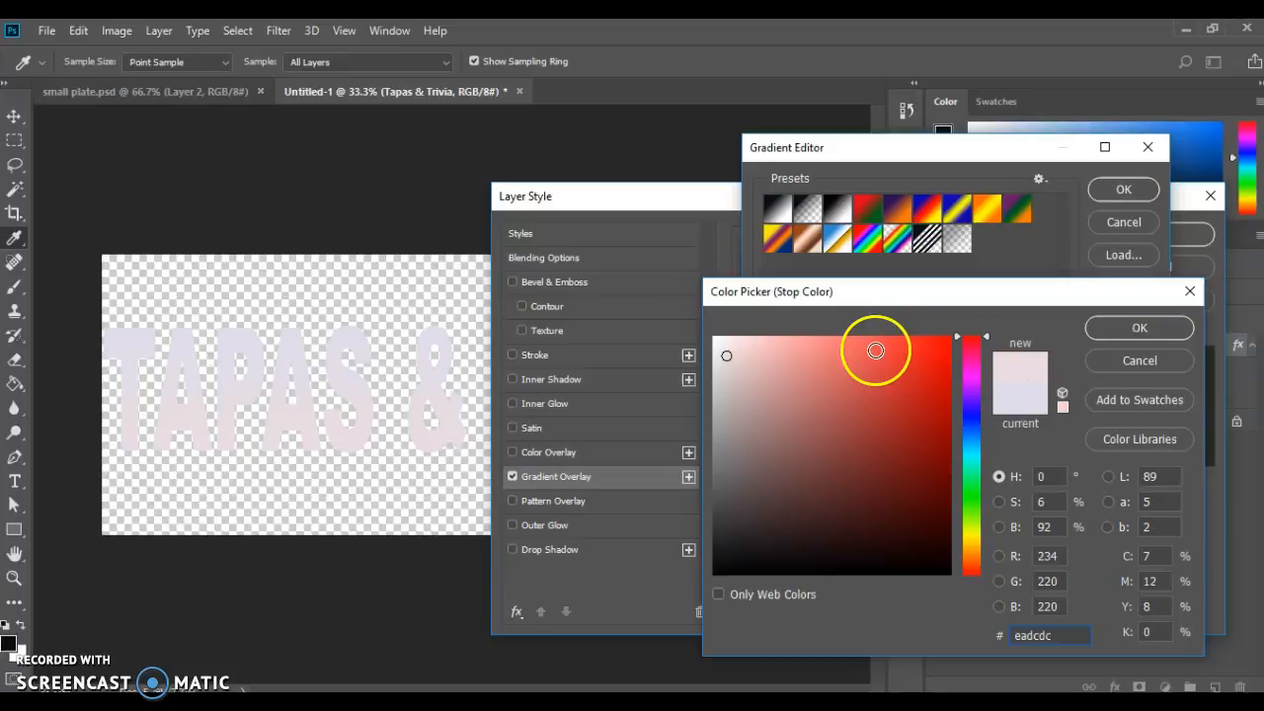
click(940, 401)
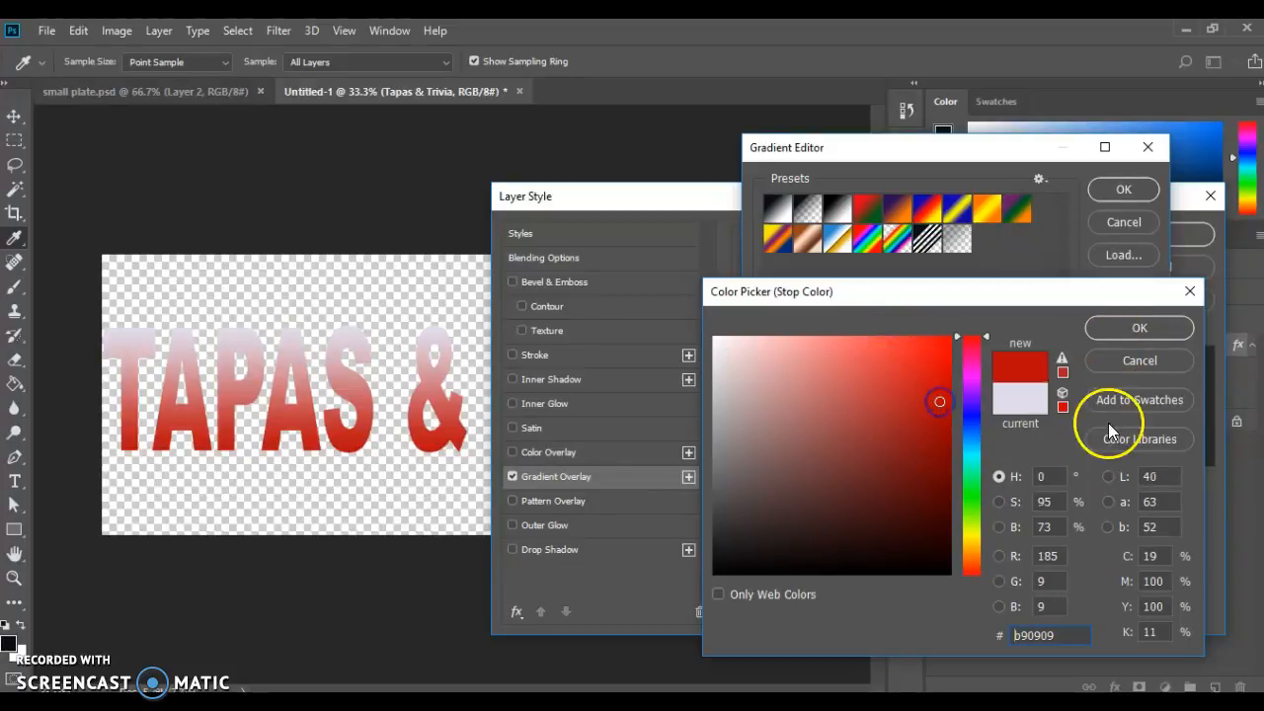
click(1090, 336)
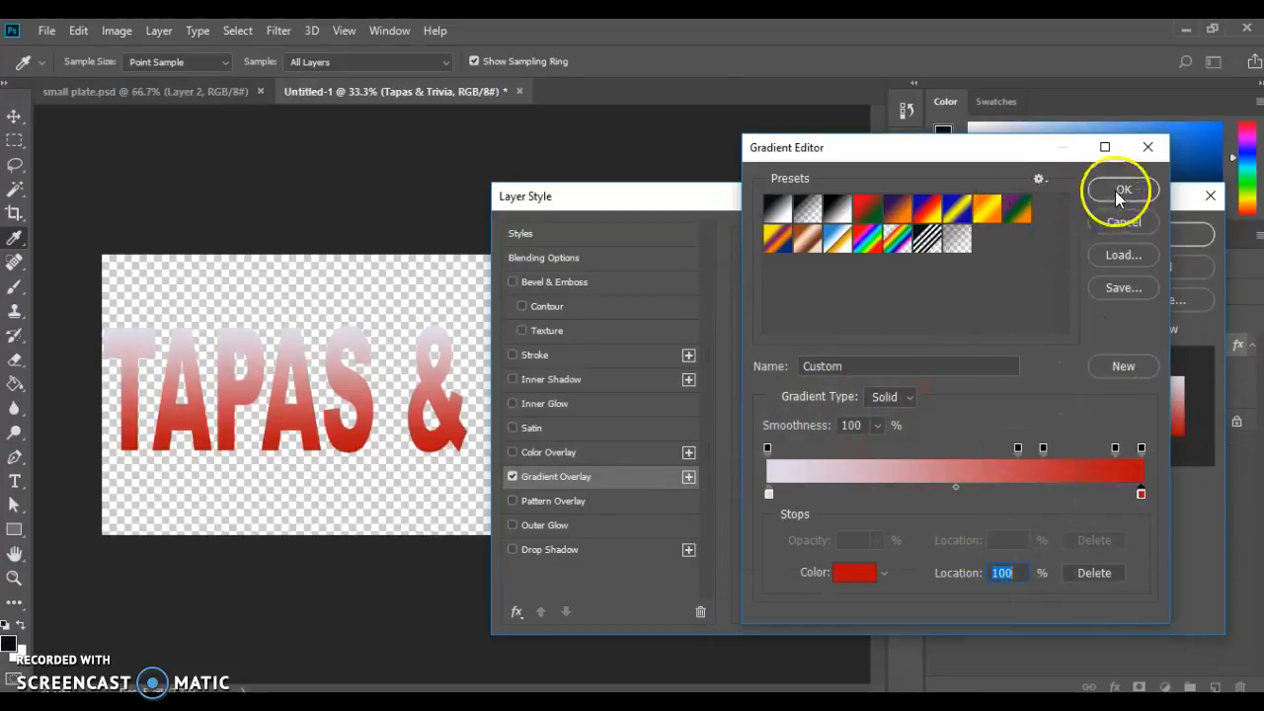
click(1122, 189)
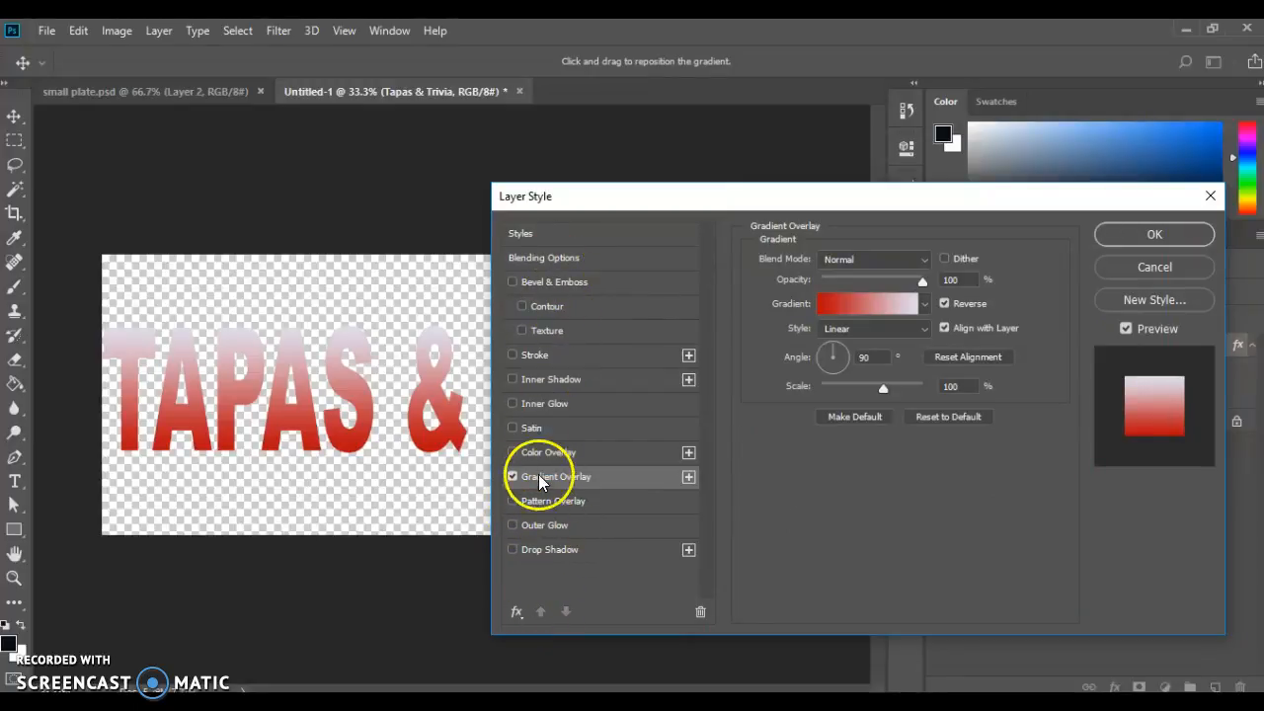
- Add a 4 px black inside Stroke and a white Outer Glow with 5% spread and 29 px size to the heading
click(533, 355)
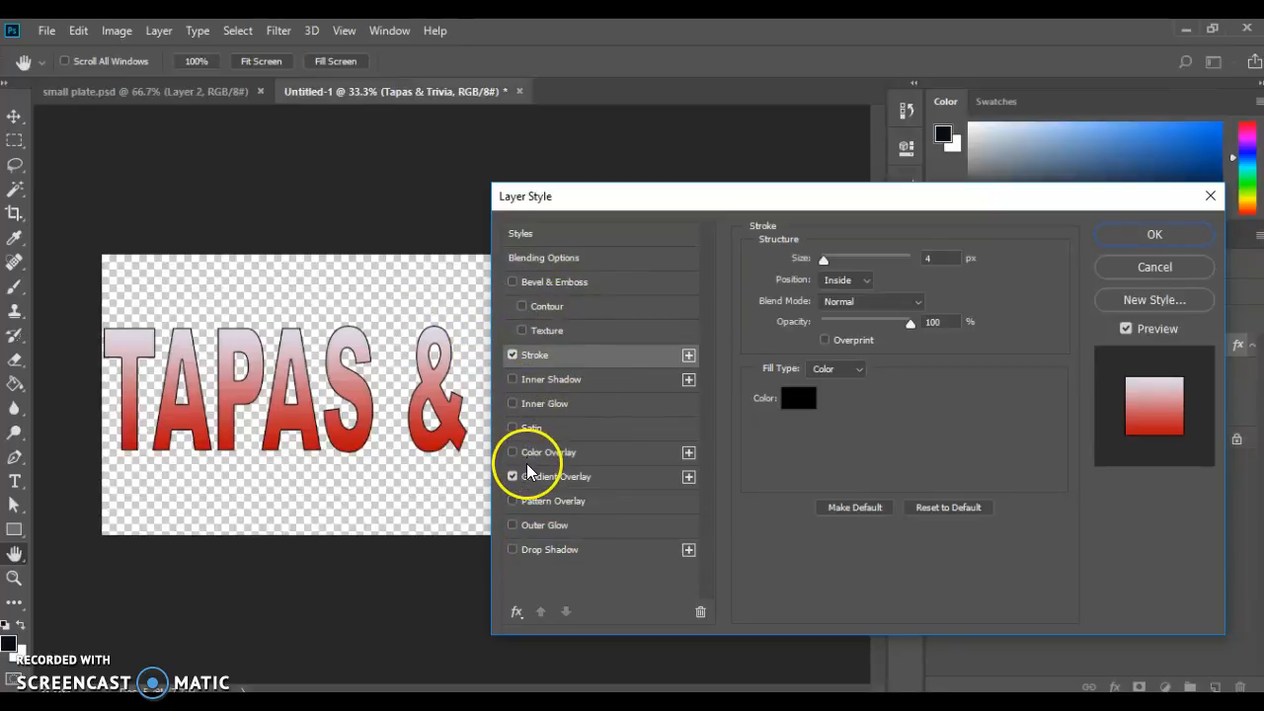
click(533, 527)
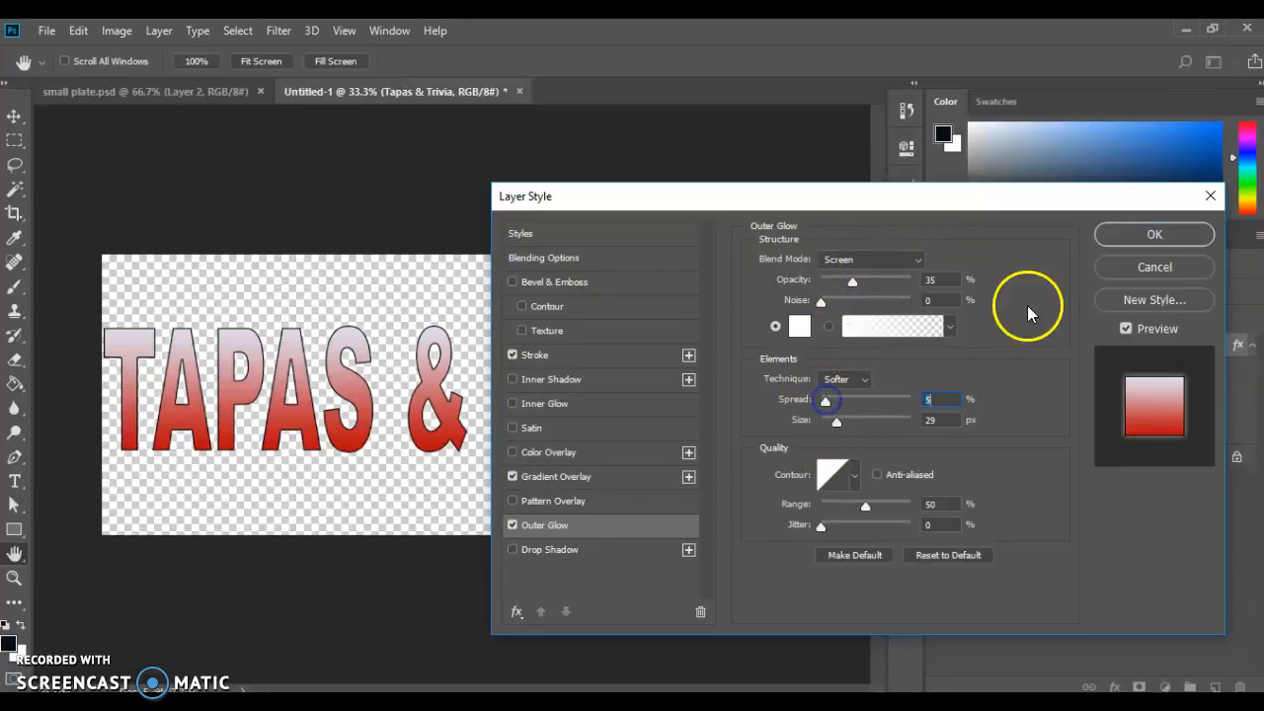
click(1132, 238)
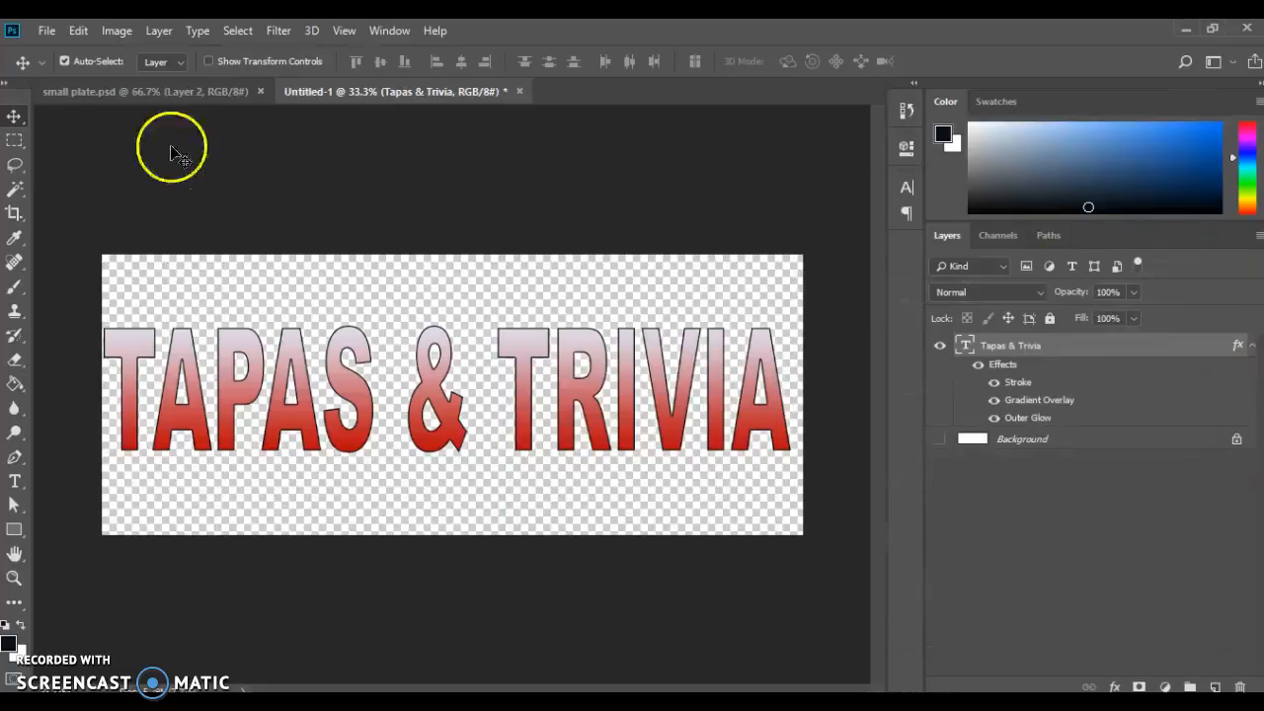
- Save the heading as a Photoshop file named "event title" in the Computer Apps folder, keeping Maximize Compatibility on
click(52, 34)
click(89, 240)
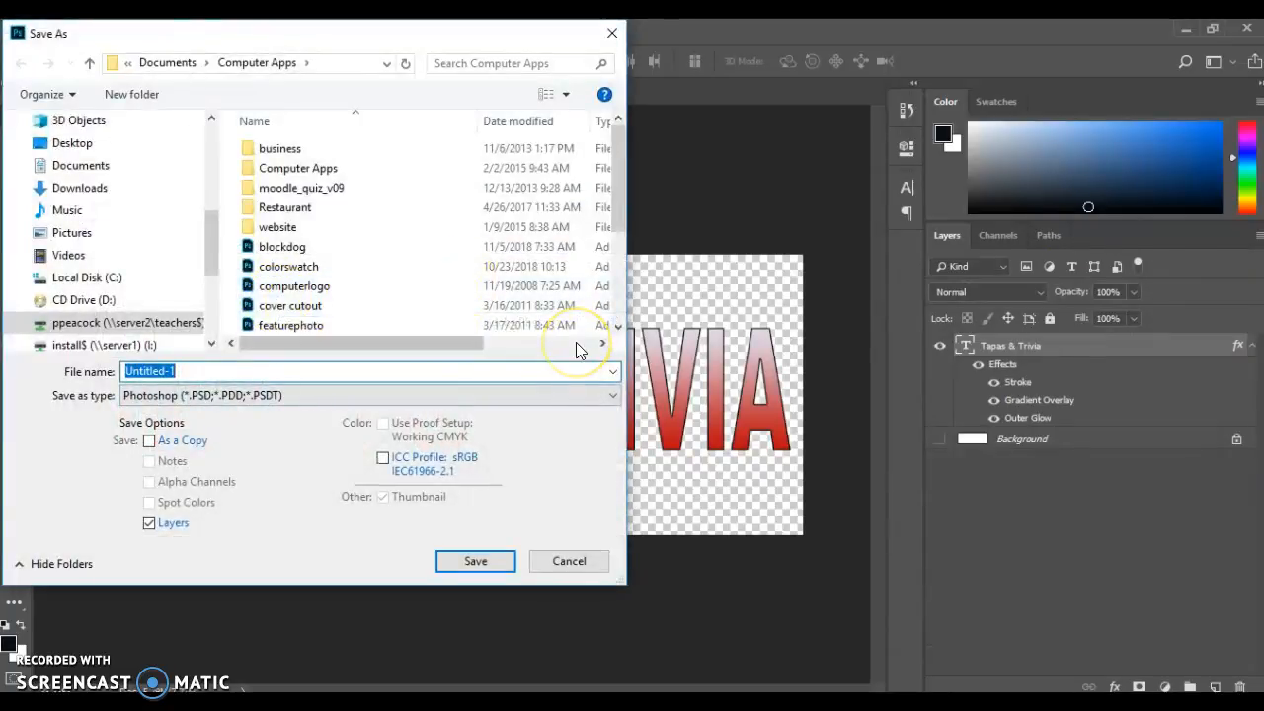
text(event)
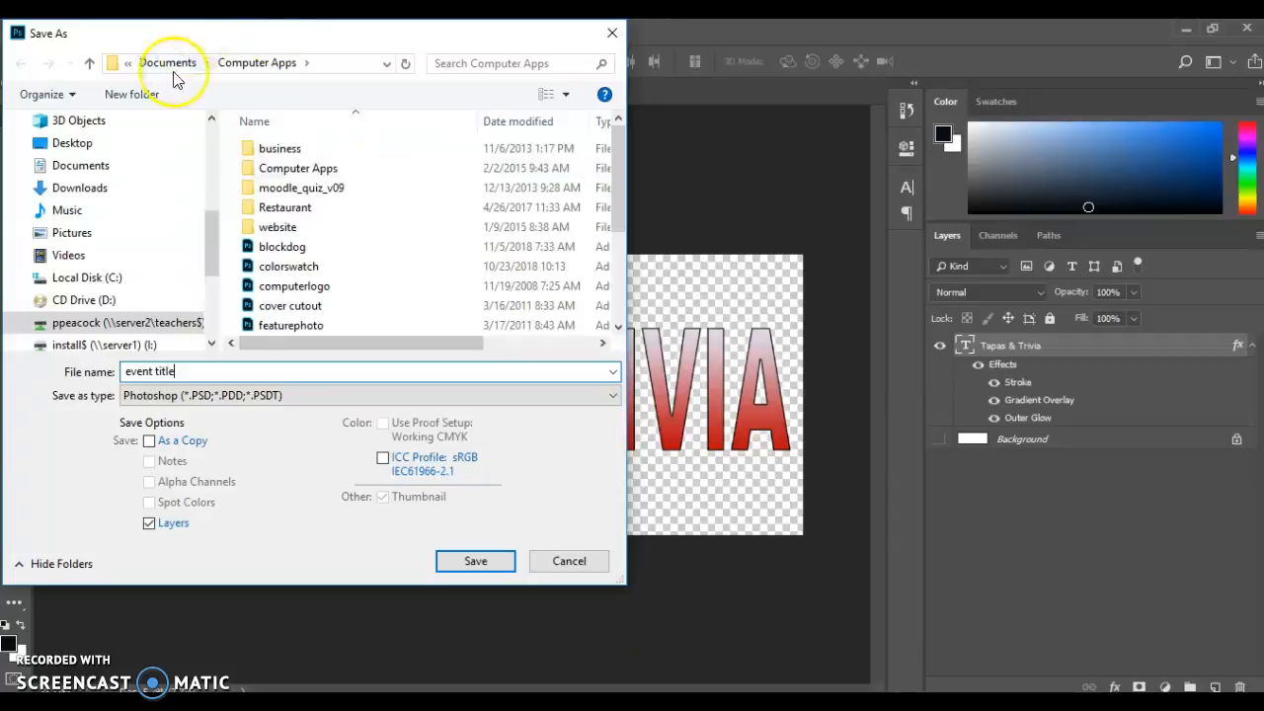
click(467, 559)
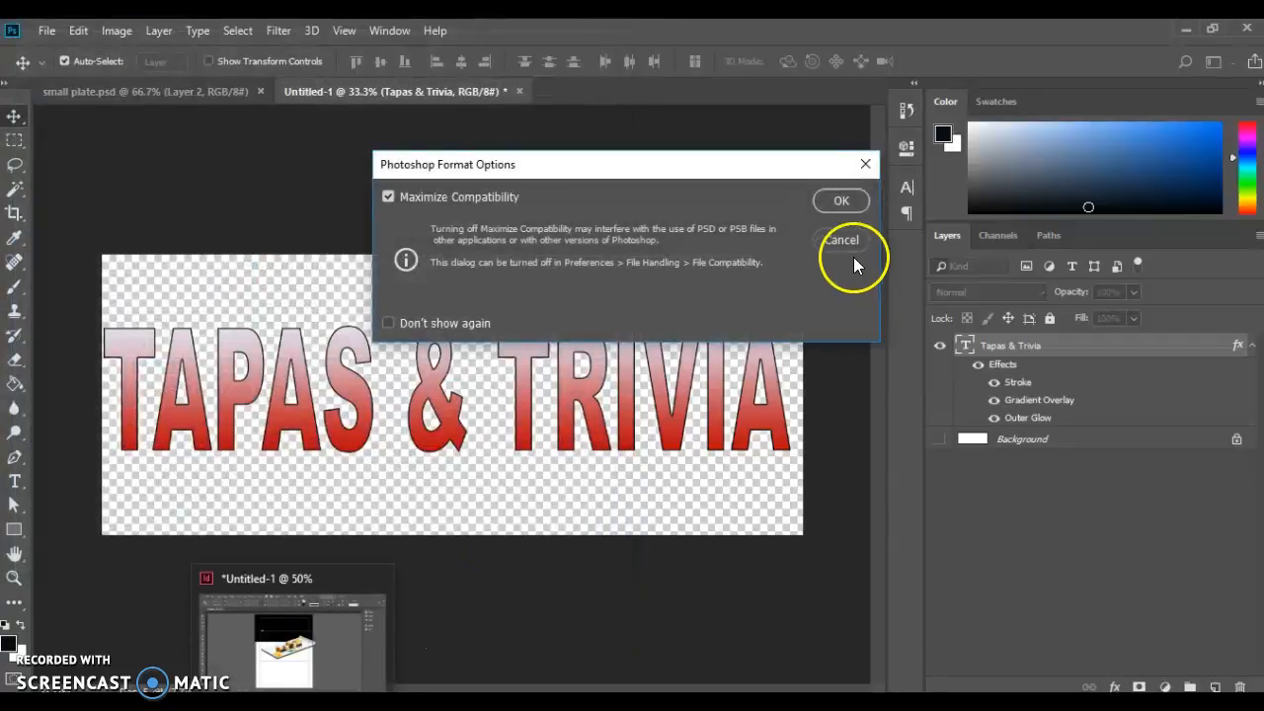
click(839, 200)
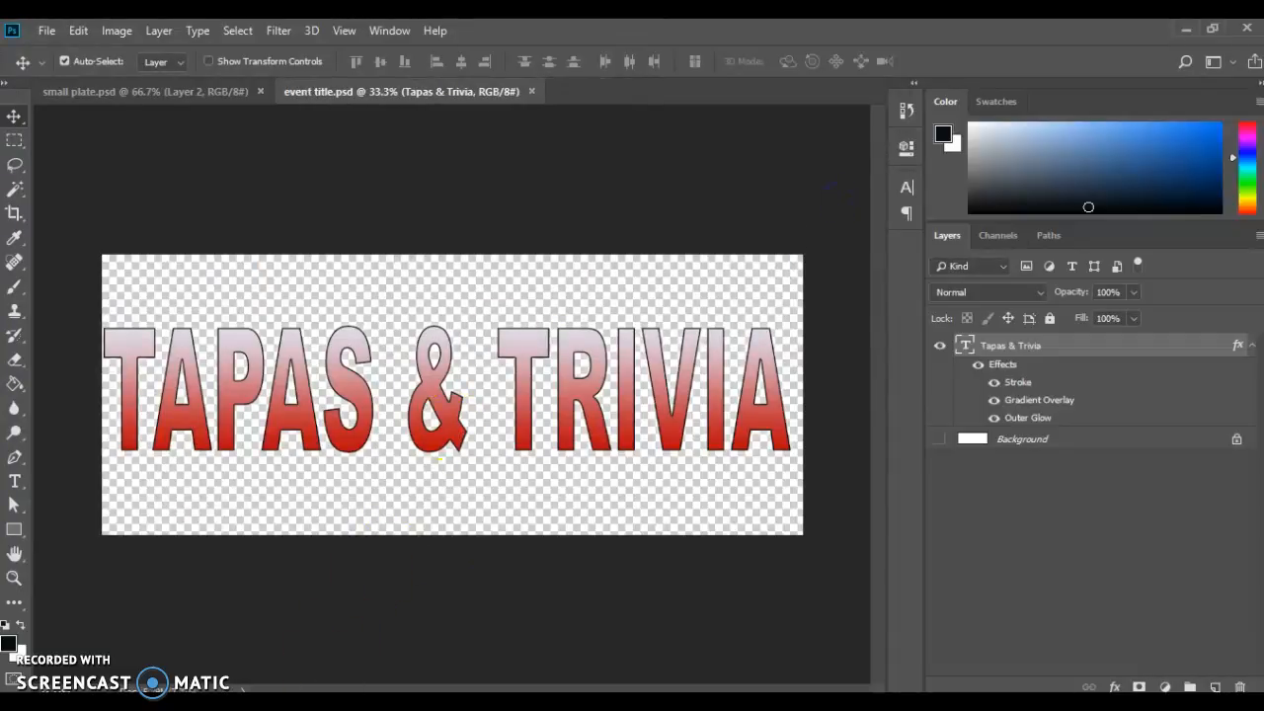
- Switch to InDesign and place the "event title" Photoshop file at full size, starting beside the page near the black rectangle
key(alt+Tab)
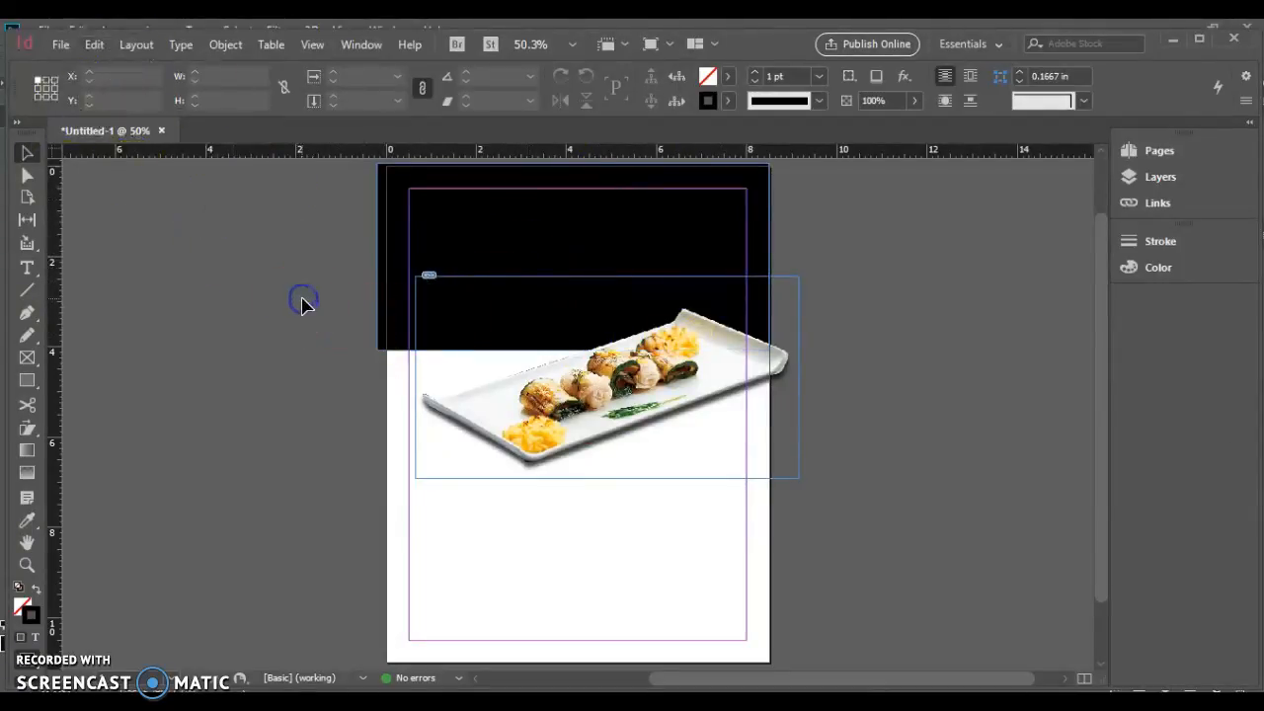
click(58, 44)
click(106, 312)
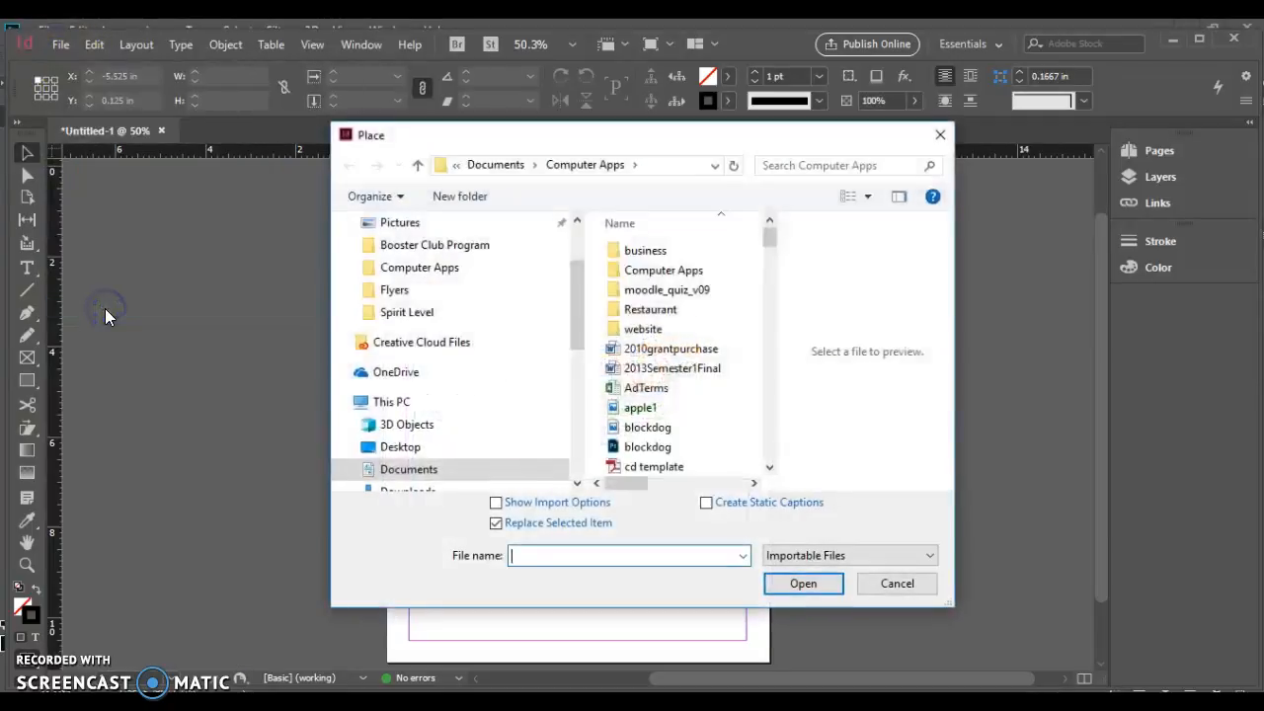
drag(776, 248, 775, 281)
click(670, 278)
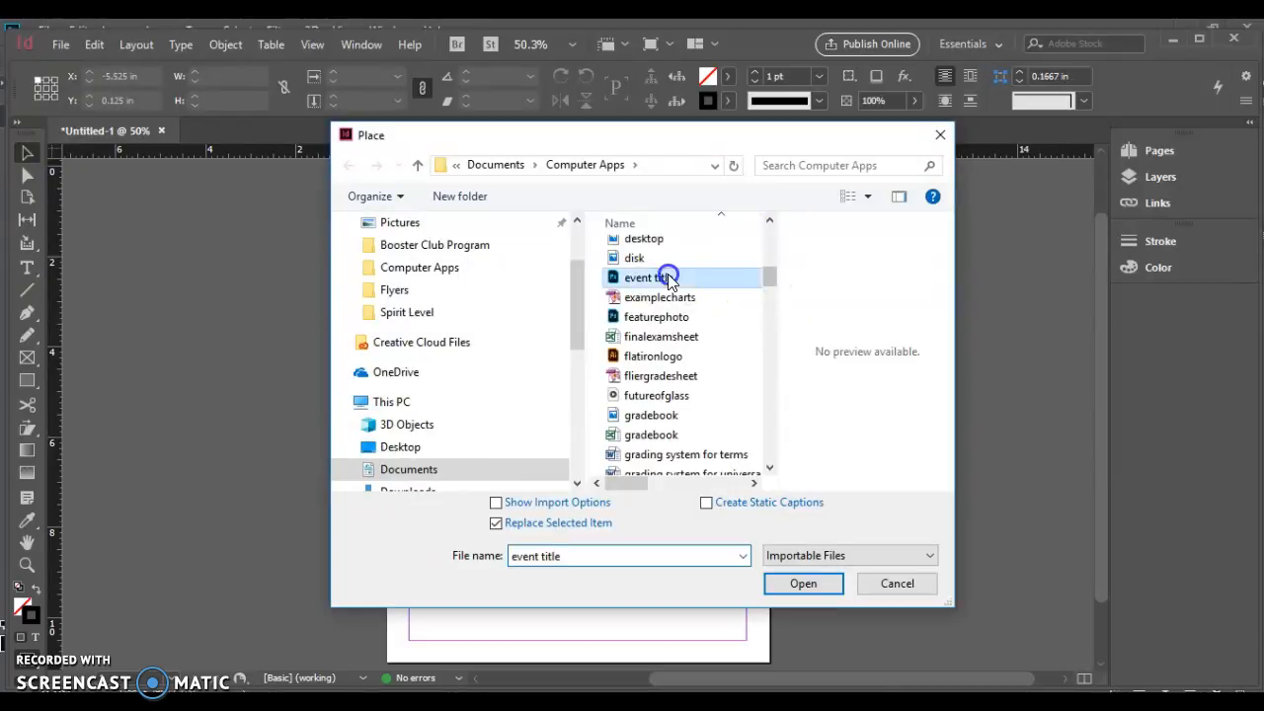
click(785, 588)
click(260, 282)
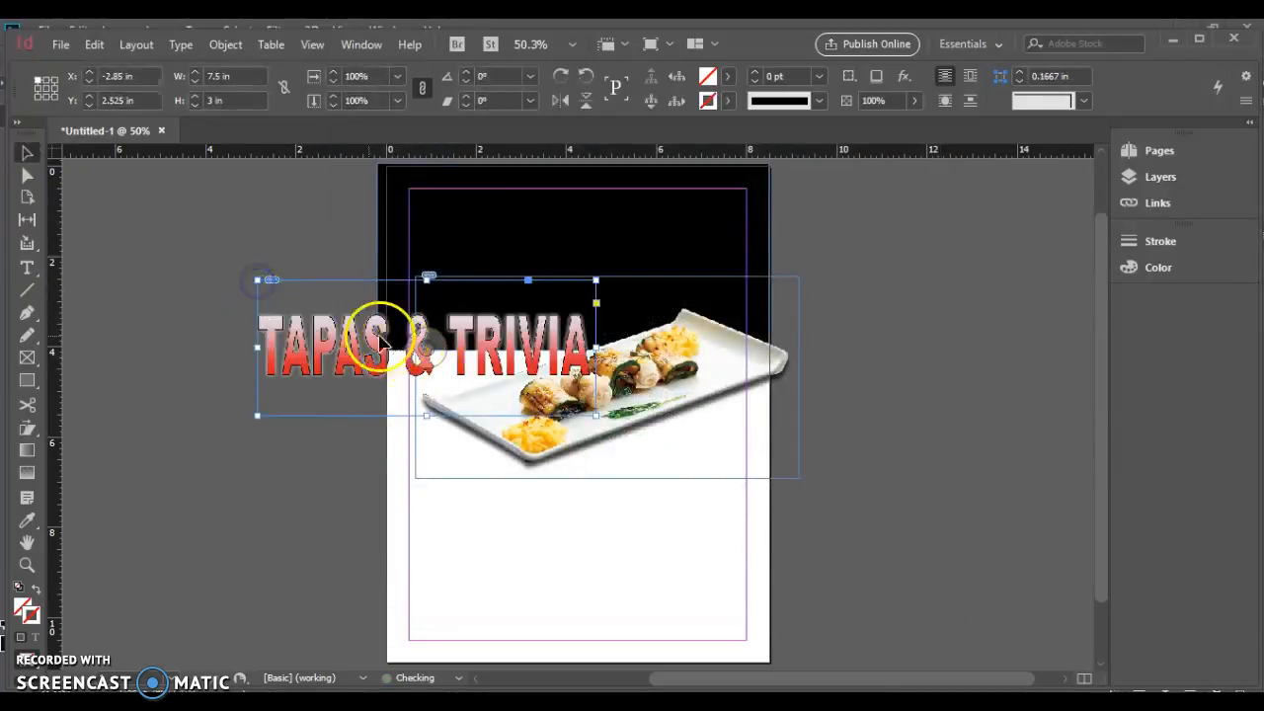
- Move the heading over the black rectangle to about X 0.65 in, Y -0.1 in, and the plate to about X 0.5 in, Y 2.01 in
drag(348, 350, 496, 259)
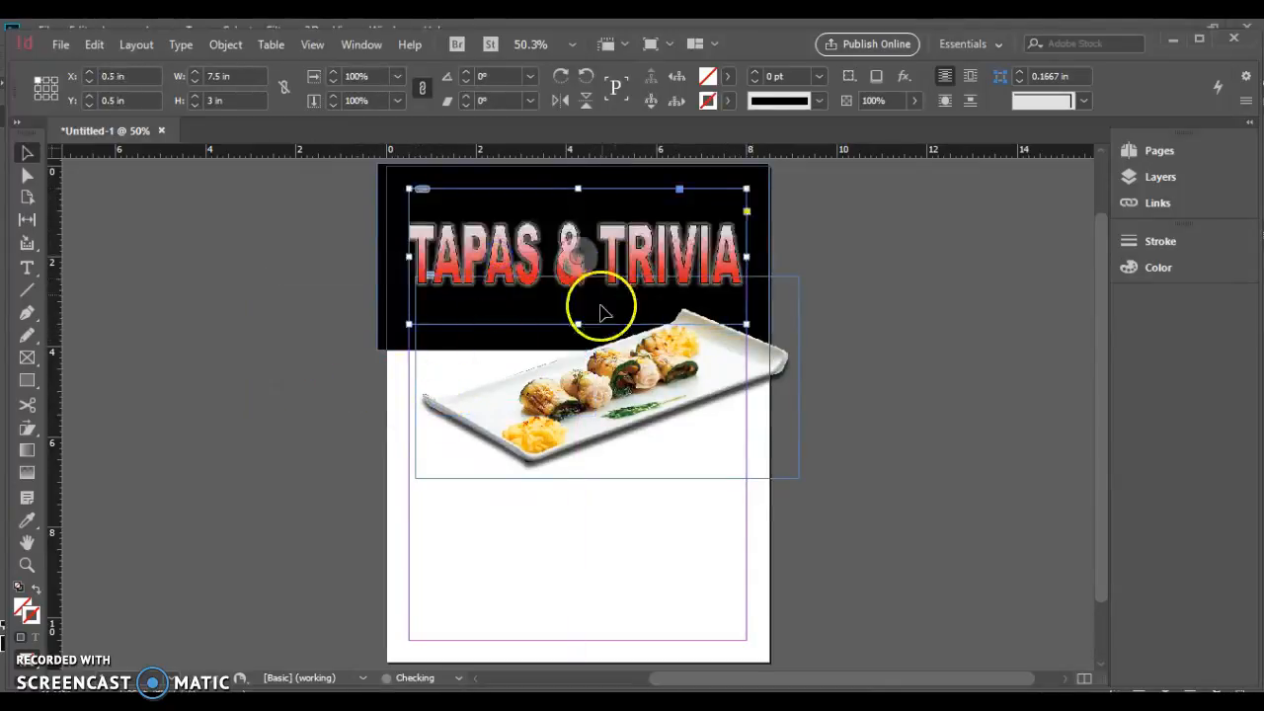
drag(605, 275, 614, 237)
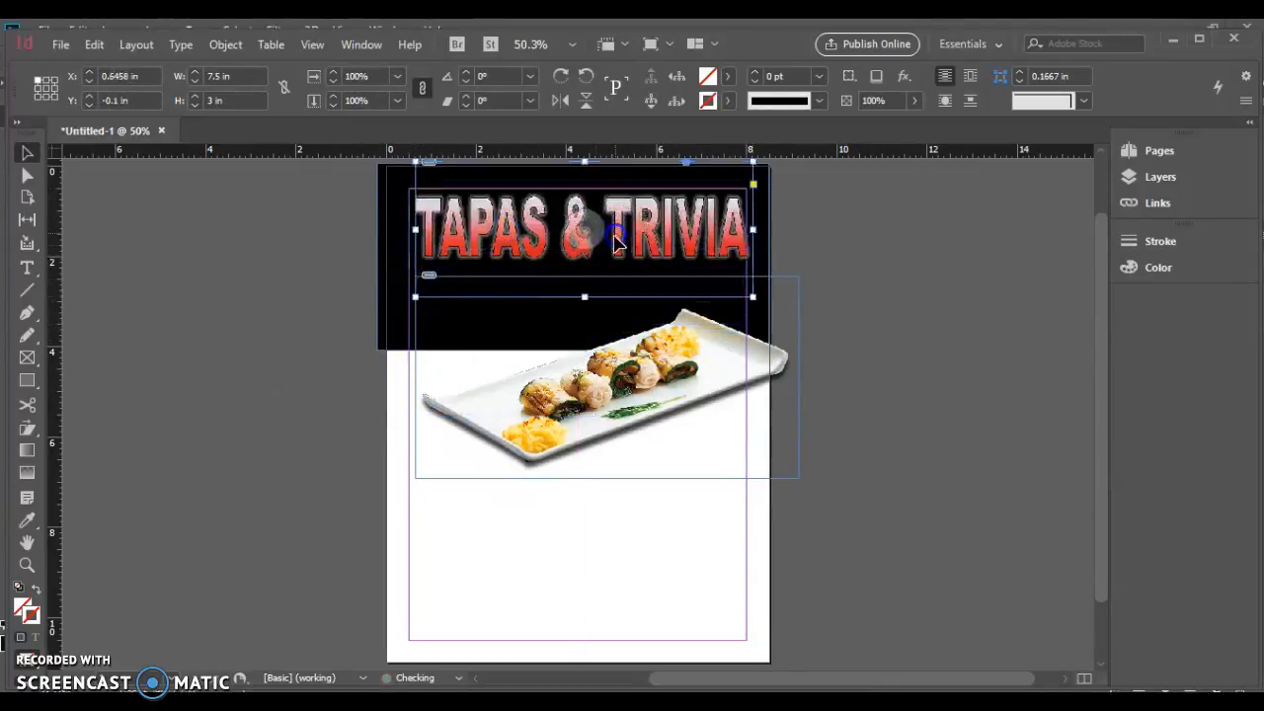
click(364, 298)
mouse_move(720, 395)
mouse_down()
mouse_move(720, 372)
mouse_move(718, 389)
mouse_move(709, 378)
mouse_up()
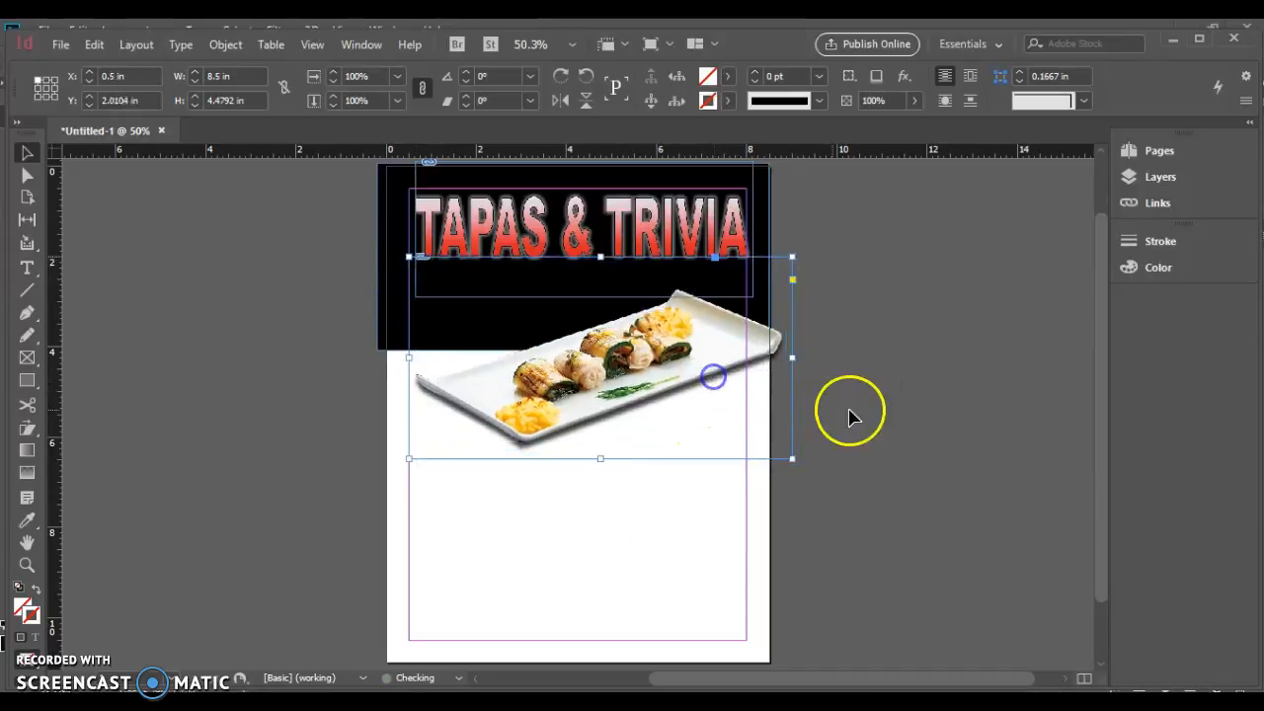
click(860, 401)
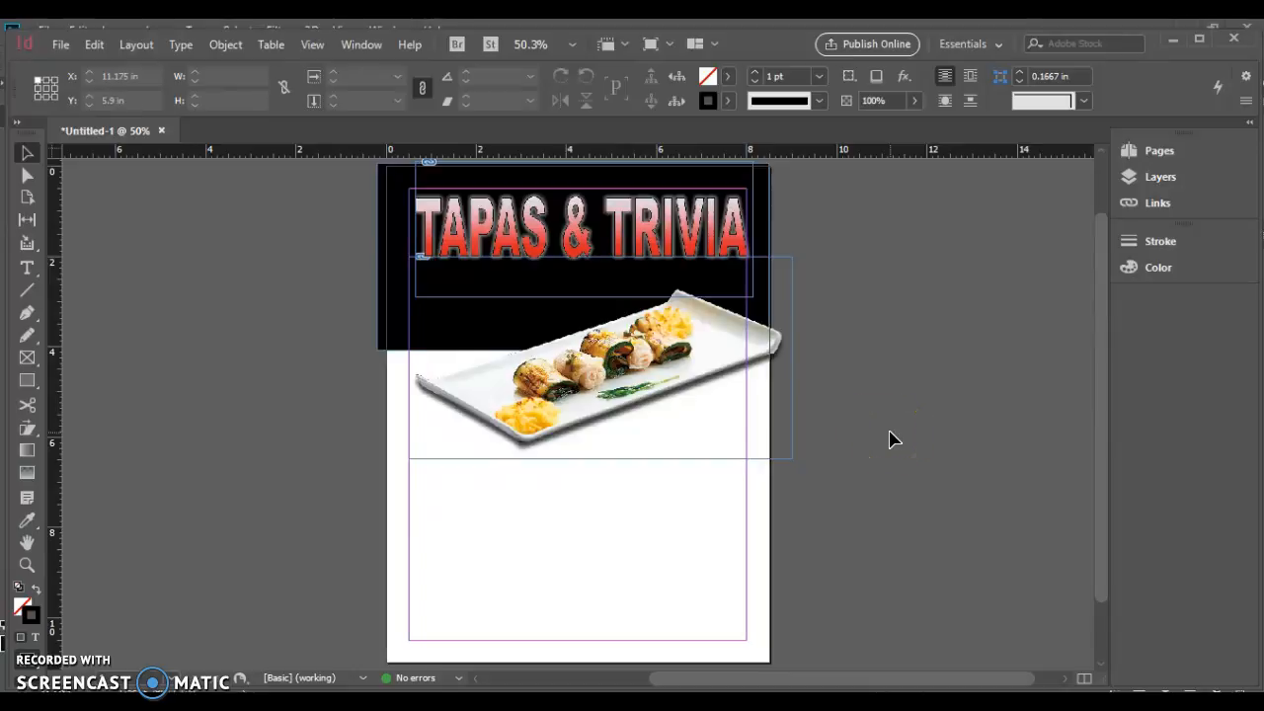
- Save the layout as an InDesign CC 2018 document named "eventfyler" in the Computer Apps folder under Documents
click(61, 44)
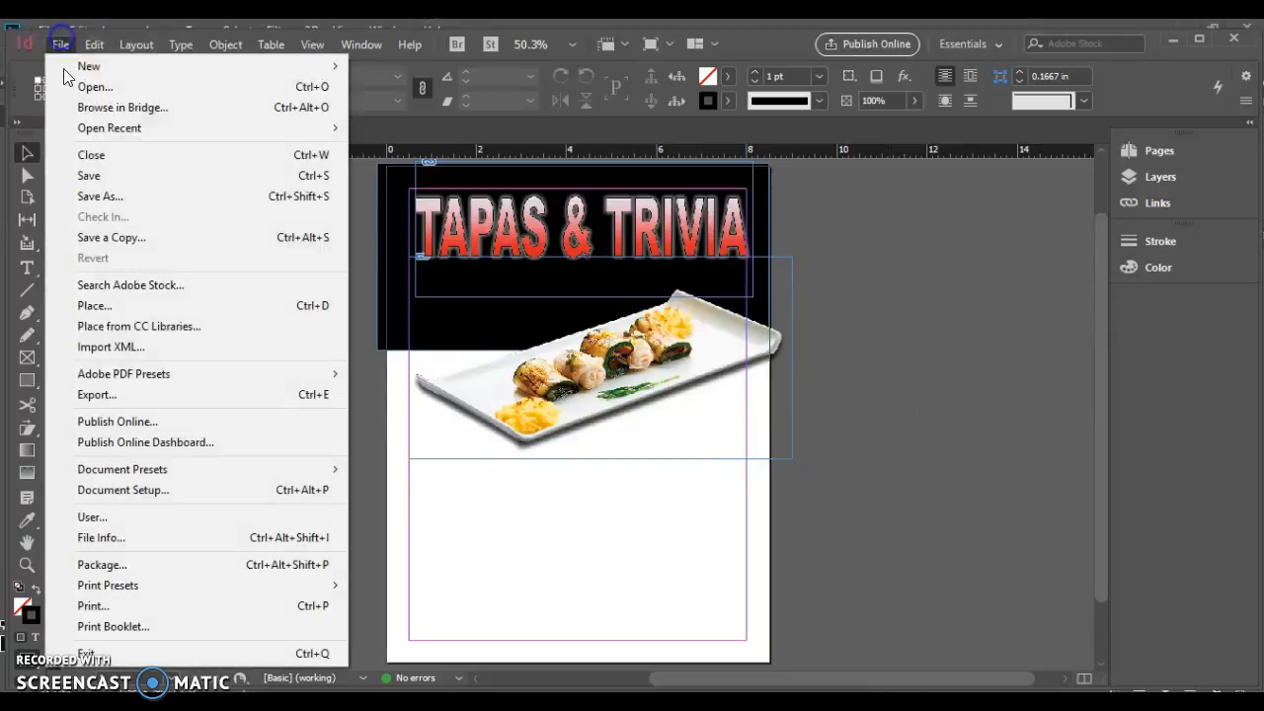
click(127, 196)
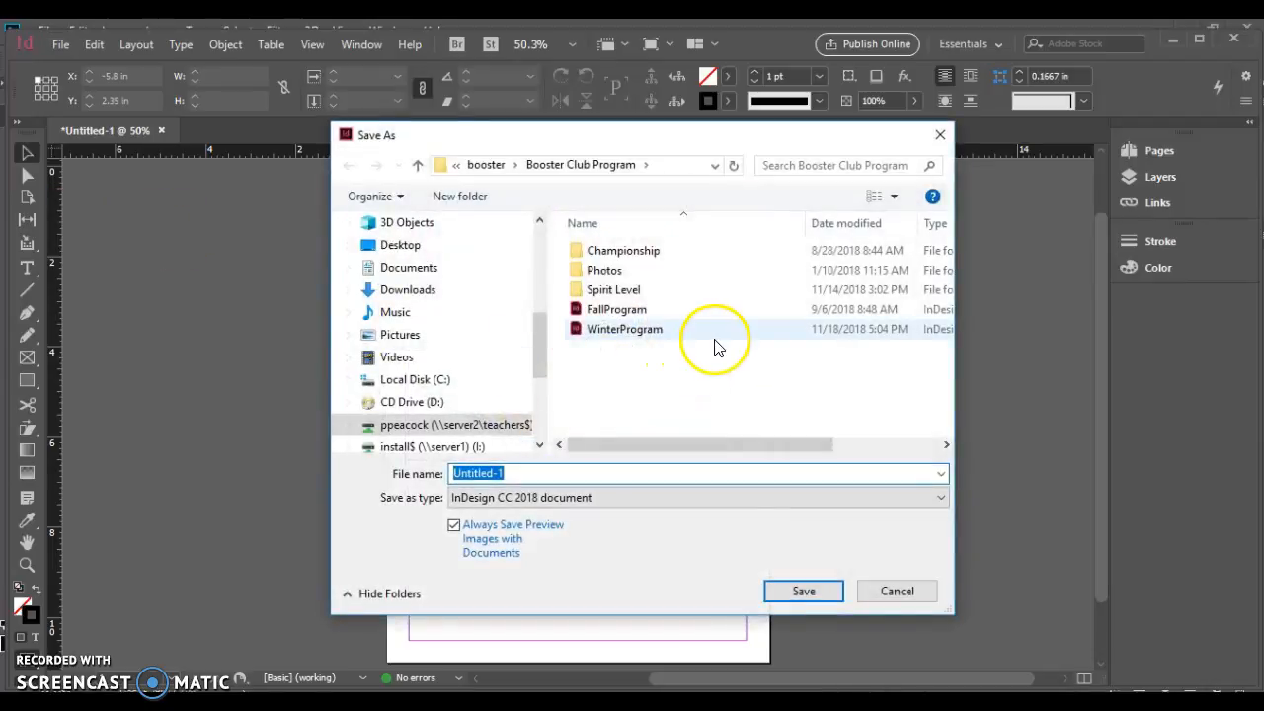
click(419, 272)
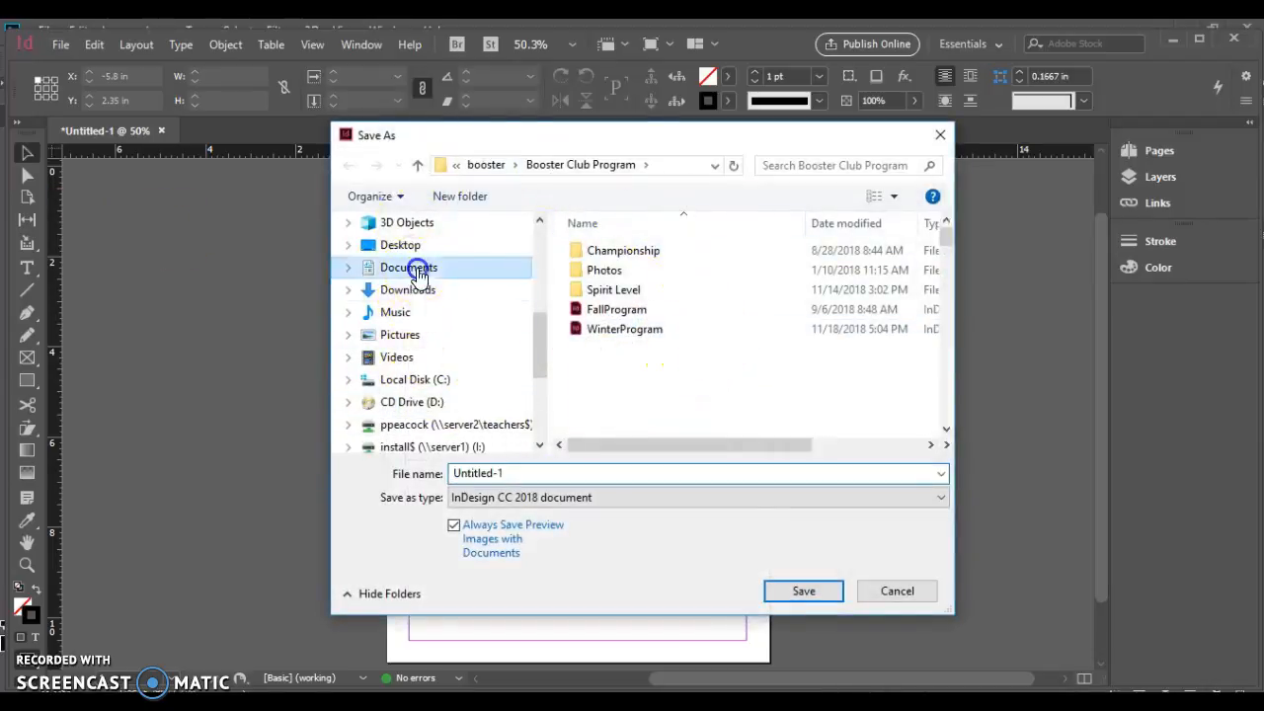
scroll(643, 392, down, 4)
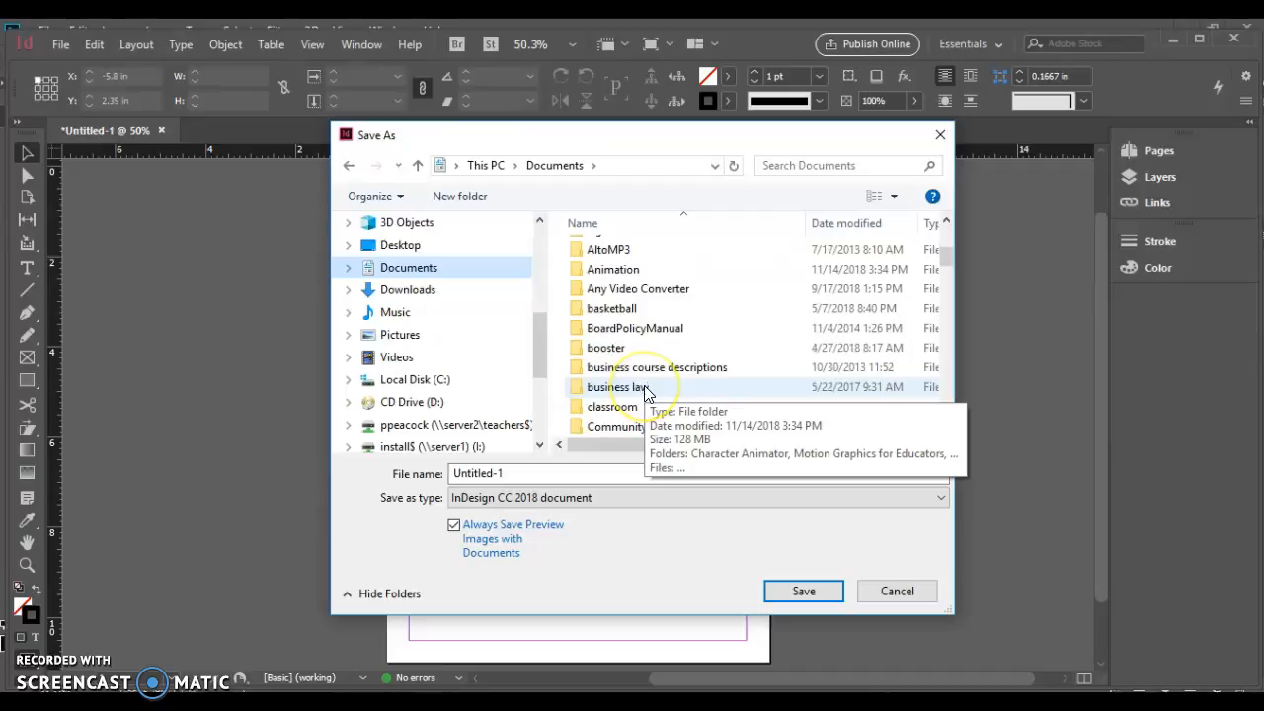
scroll(646, 392, down, 1)
double_click(593, 387)
click(535, 473)
double_click(530, 473)
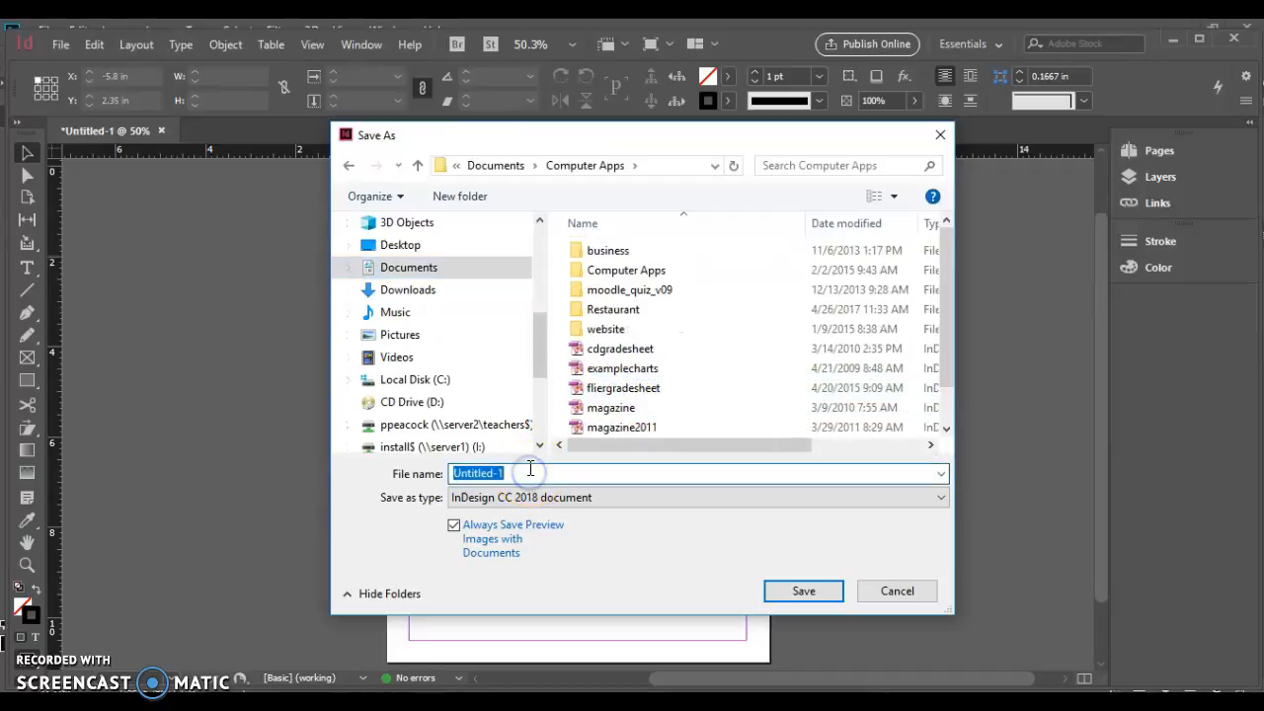
text(eventf)
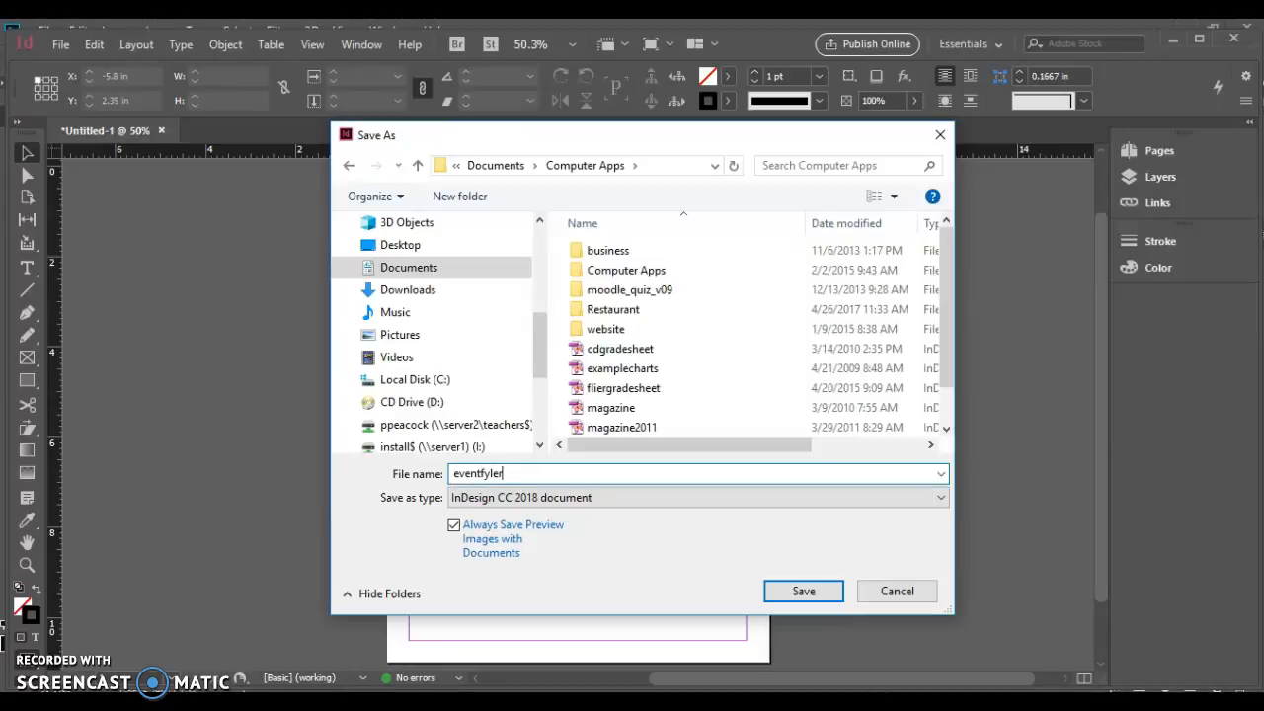
text(yler)
key(Return)
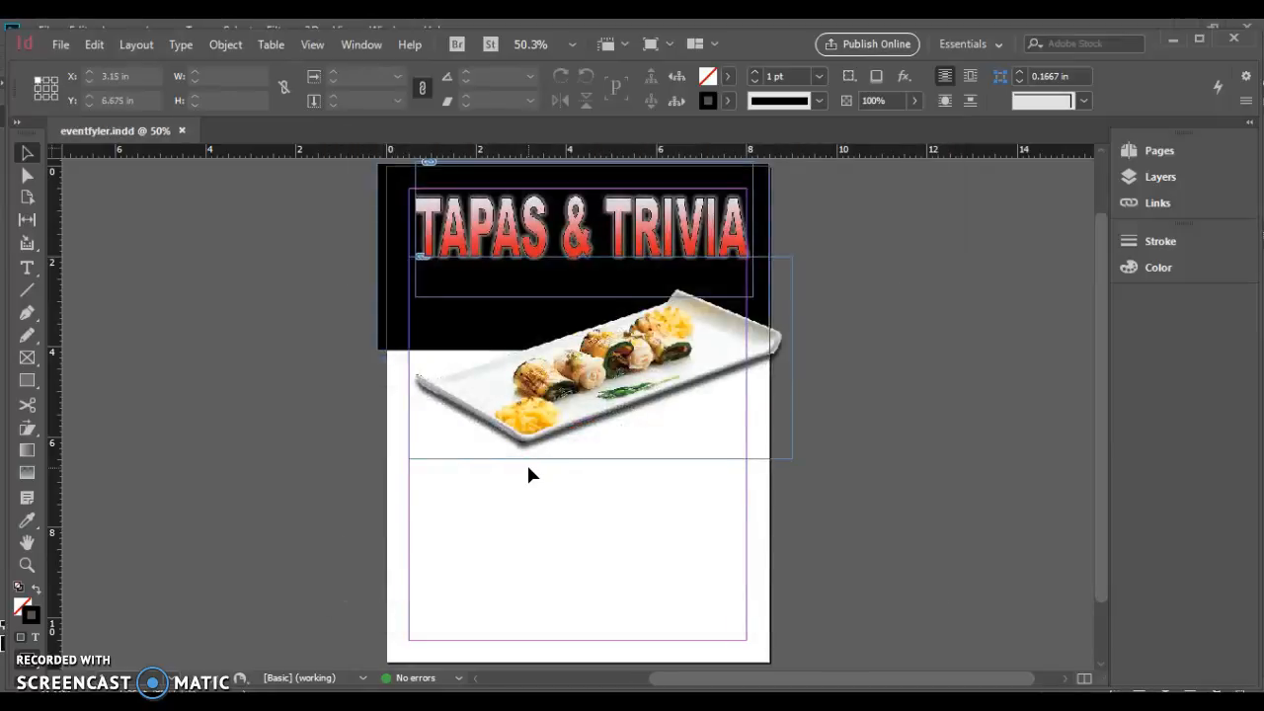